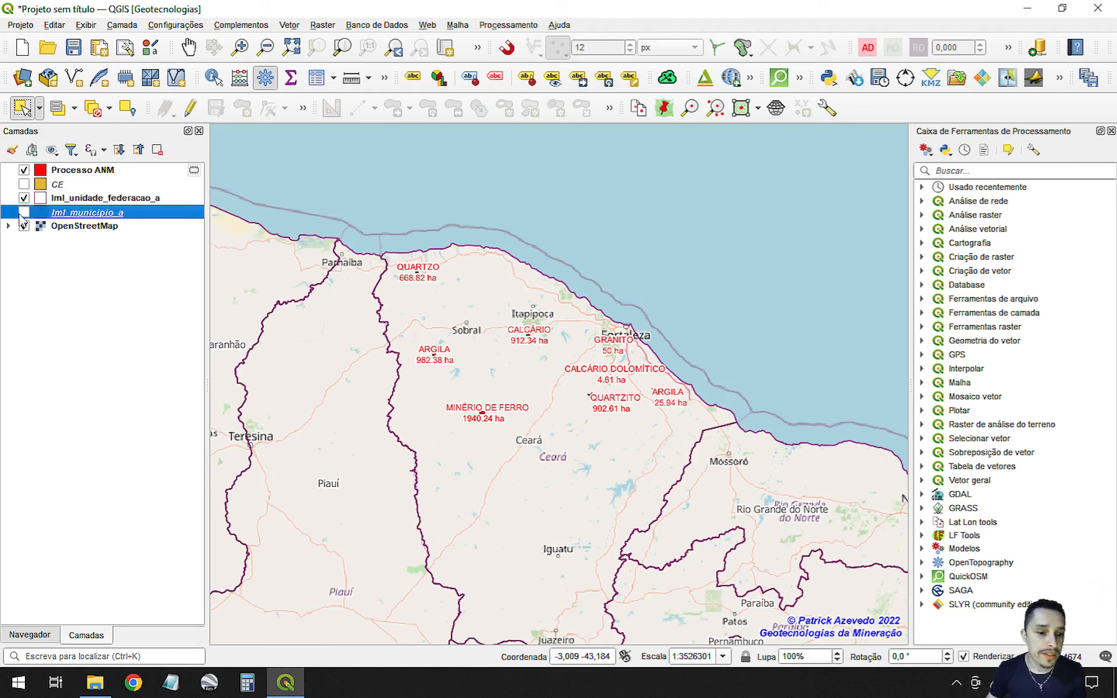
# Hide the lml_unidade_federacao_a and lml_municipio_a layers, keeping only Processo ANM and OpenStreetMap visible, with Processo ANM as the active layer.
pyautogui.click(23, 212)
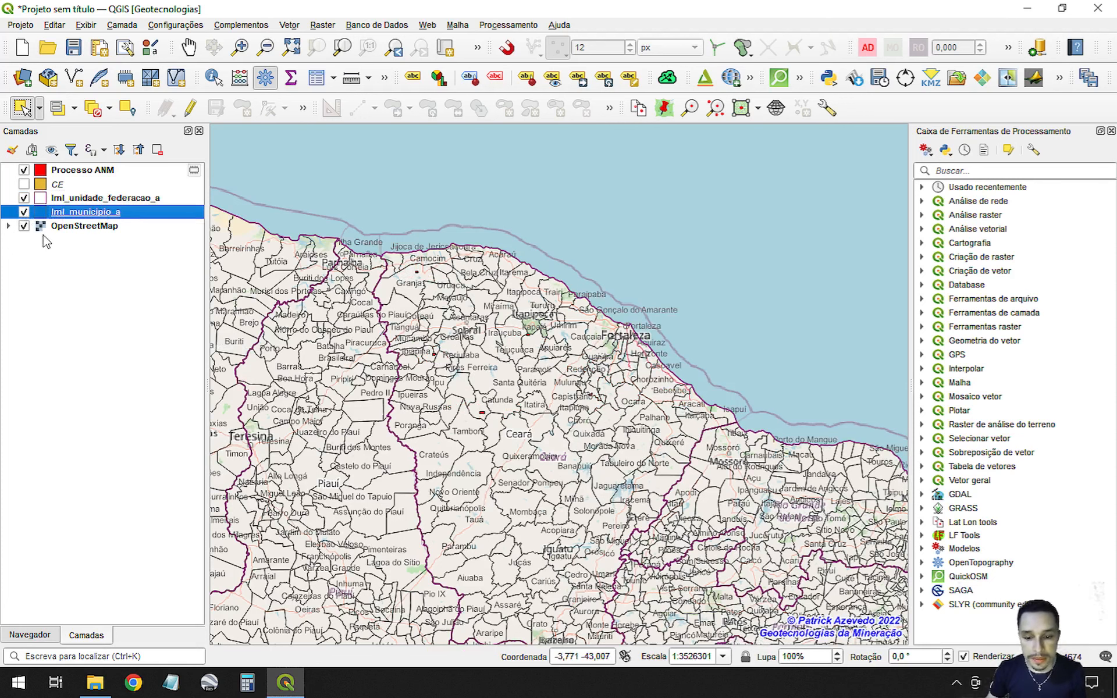
pyautogui.click(24, 212)
pyautogui.click(24, 198)
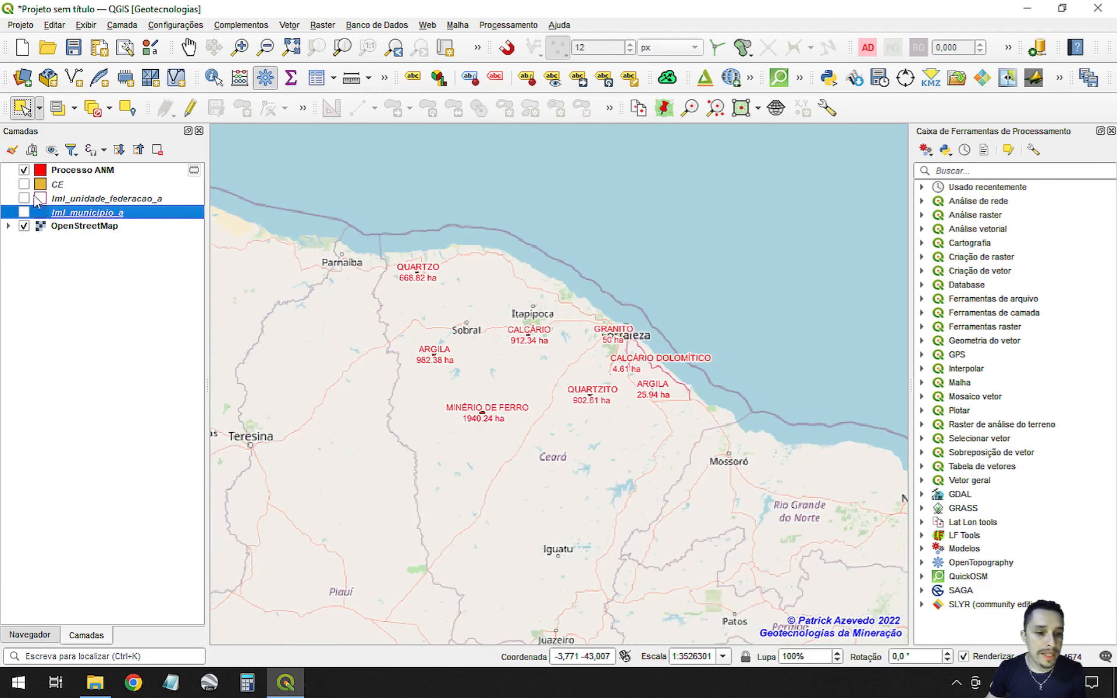
pyautogui.click(27, 184)
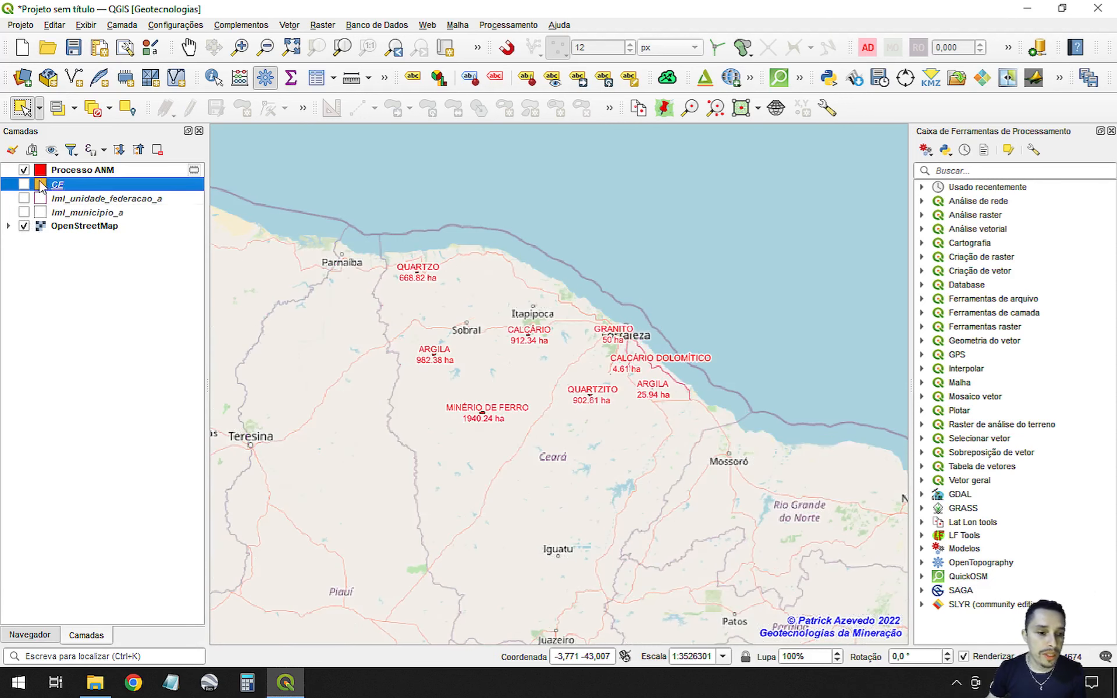
pyautogui.click(24, 185)
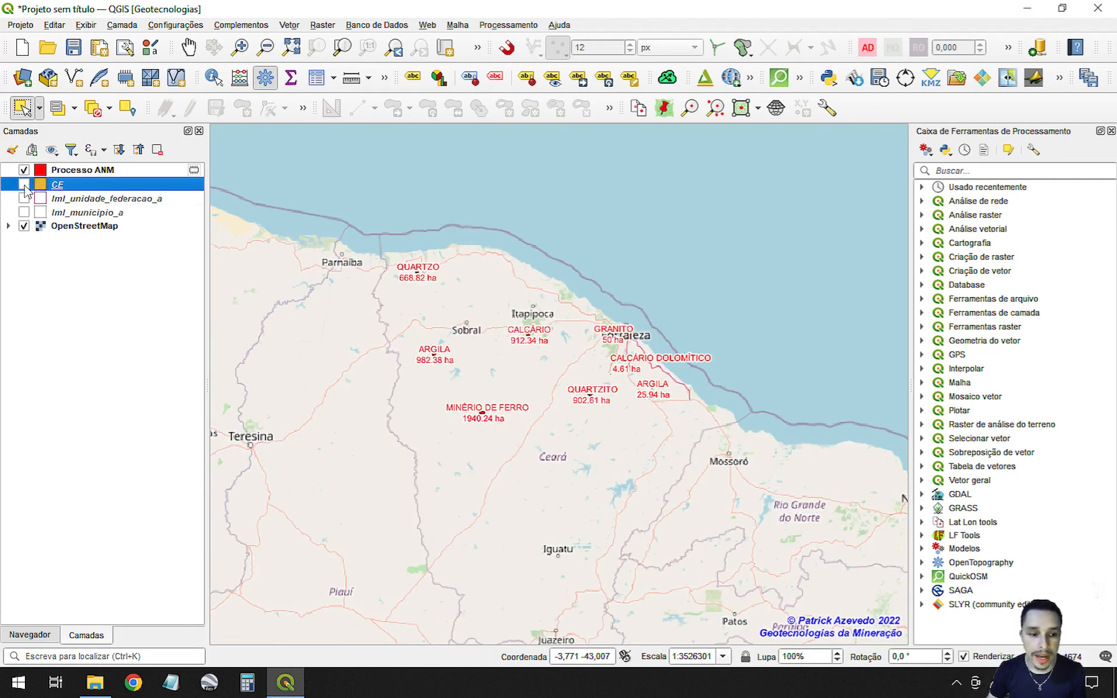
pyautogui.click(67, 171)
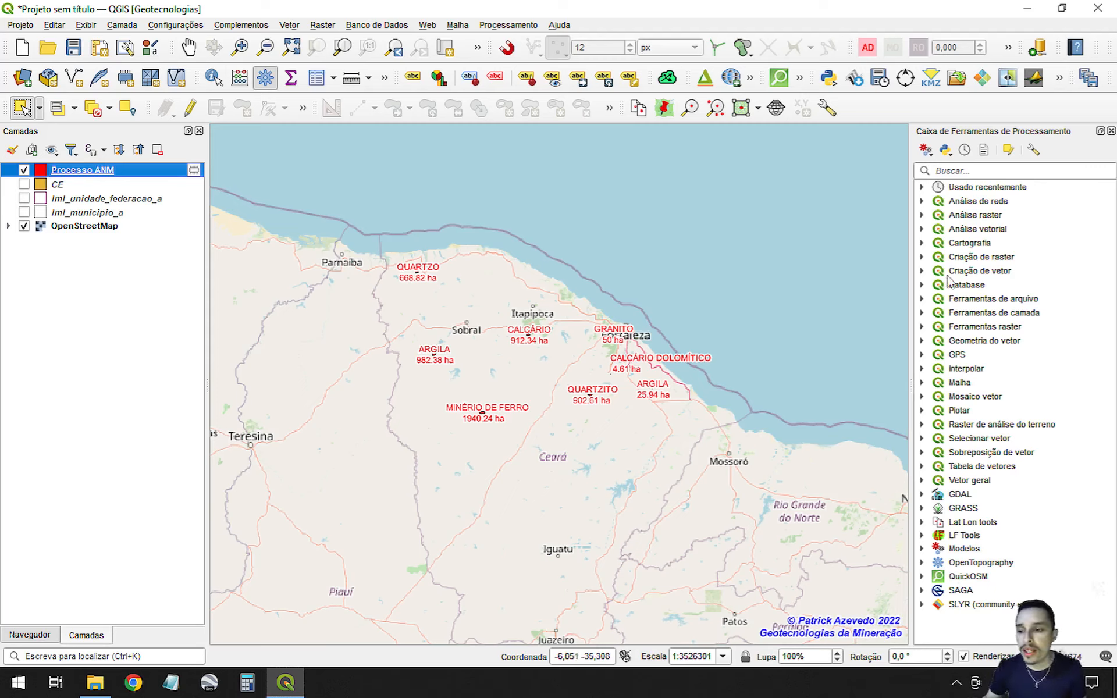
# Search the processing tools for "extrair" and open the Extrair por localização tool.
pyautogui.click(962, 169)
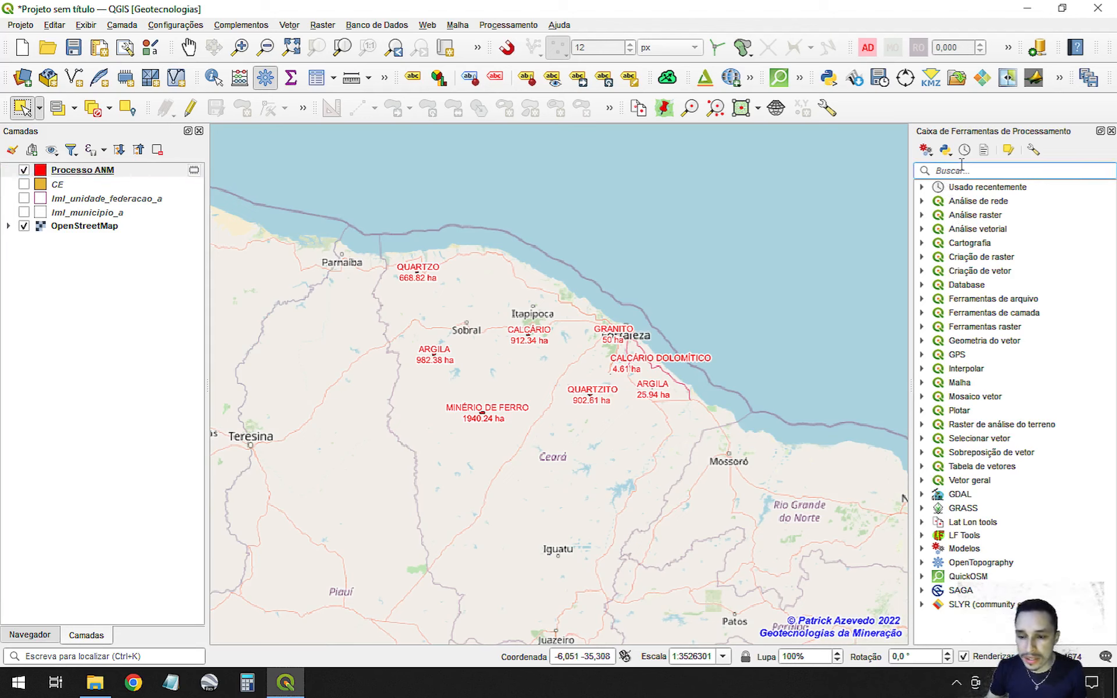
pyautogui.write('extrair')
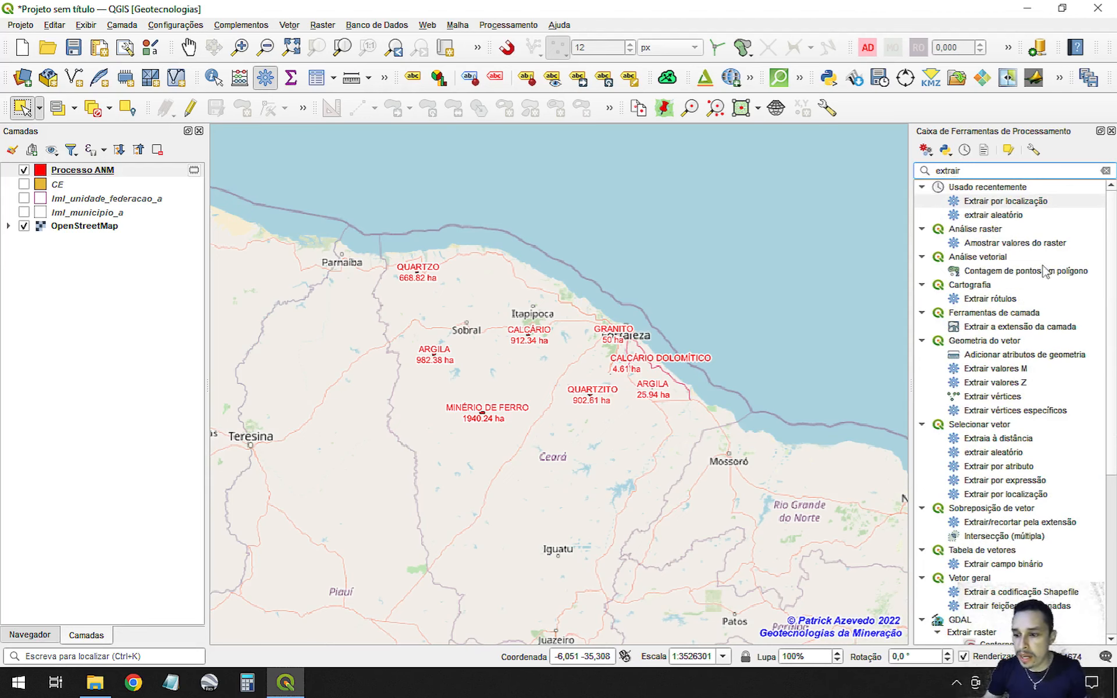
pyautogui.click(1011, 203)
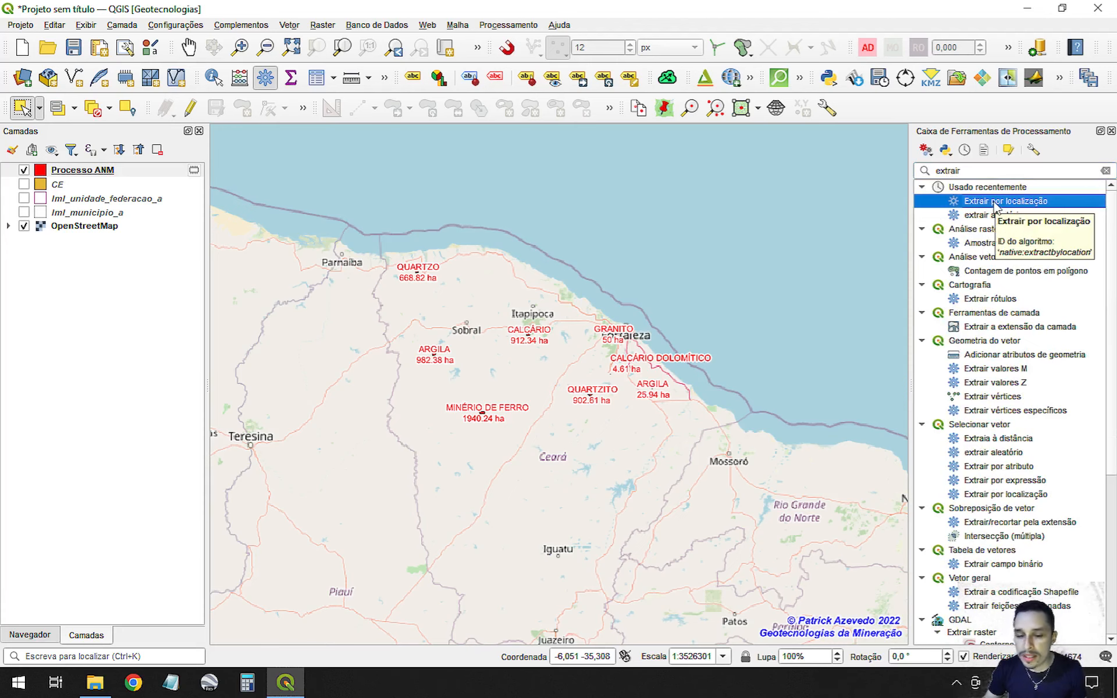
pyautogui.doubleClick(996, 202)
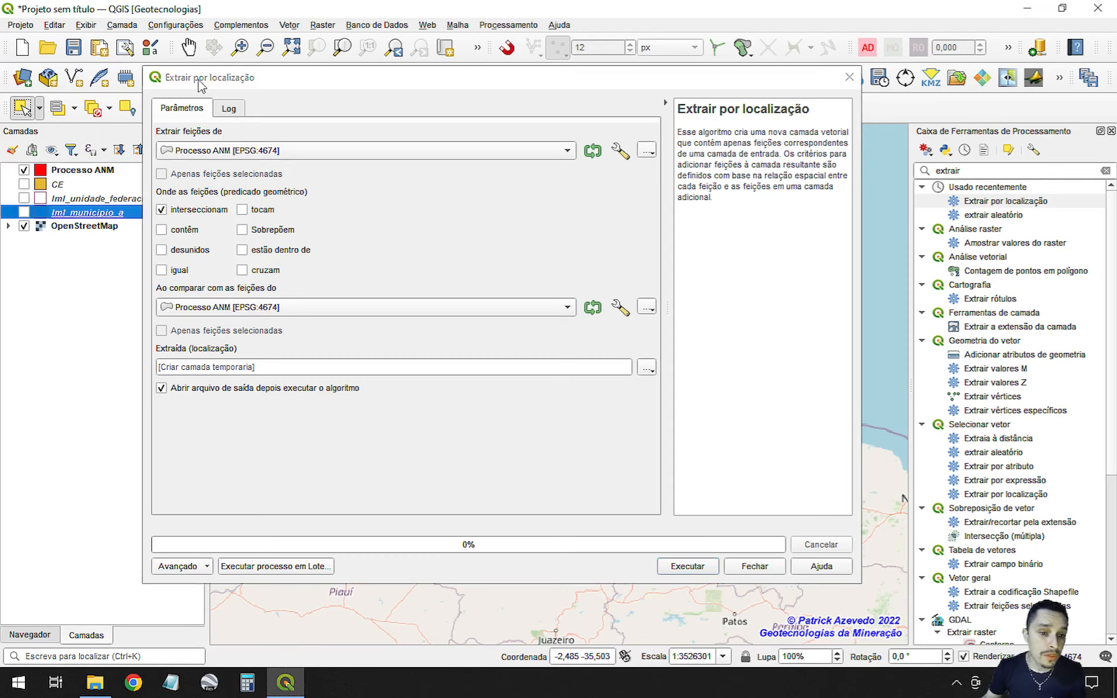
# Extract the lml_municipio_a features that intersect Processo ANM into a temporary layer and close the tool.
pyautogui.moveTo(194, 82); pyautogui.dragTo(313, 83)
pyautogui.moveTo(93, 218); pyautogui.dragTo(372, 154)
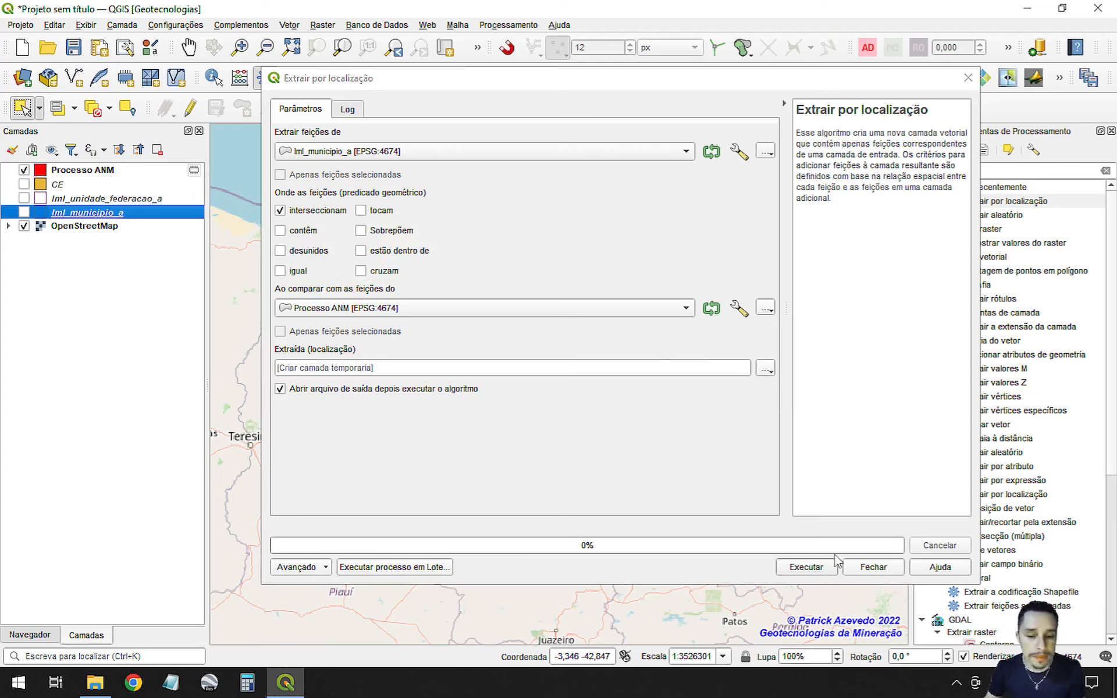
pyautogui.click(816, 567)
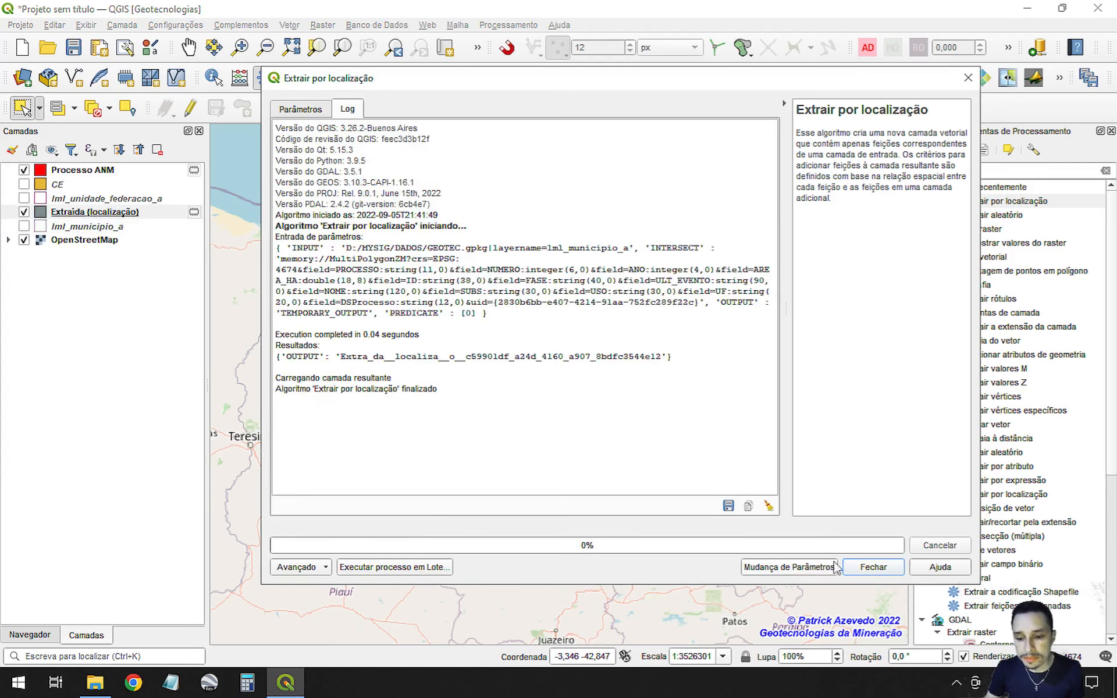
pyautogui.click(870, 567)
pyautogui.scroll(1, 517, 358)
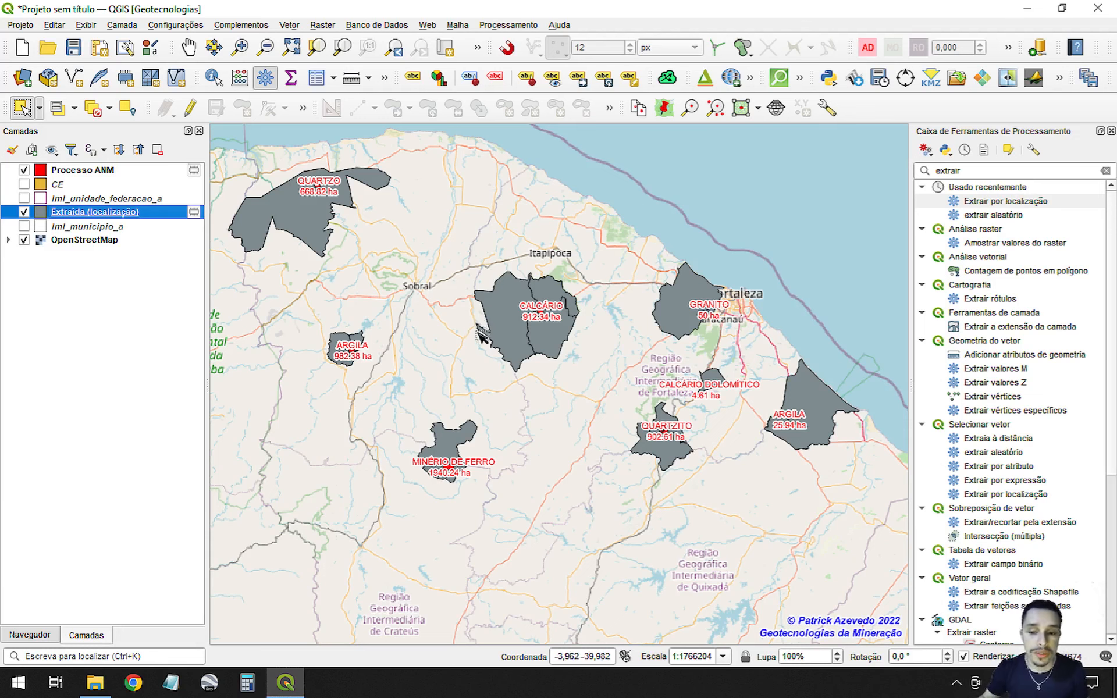
pyautogui.scroll(-1, 433, 282)
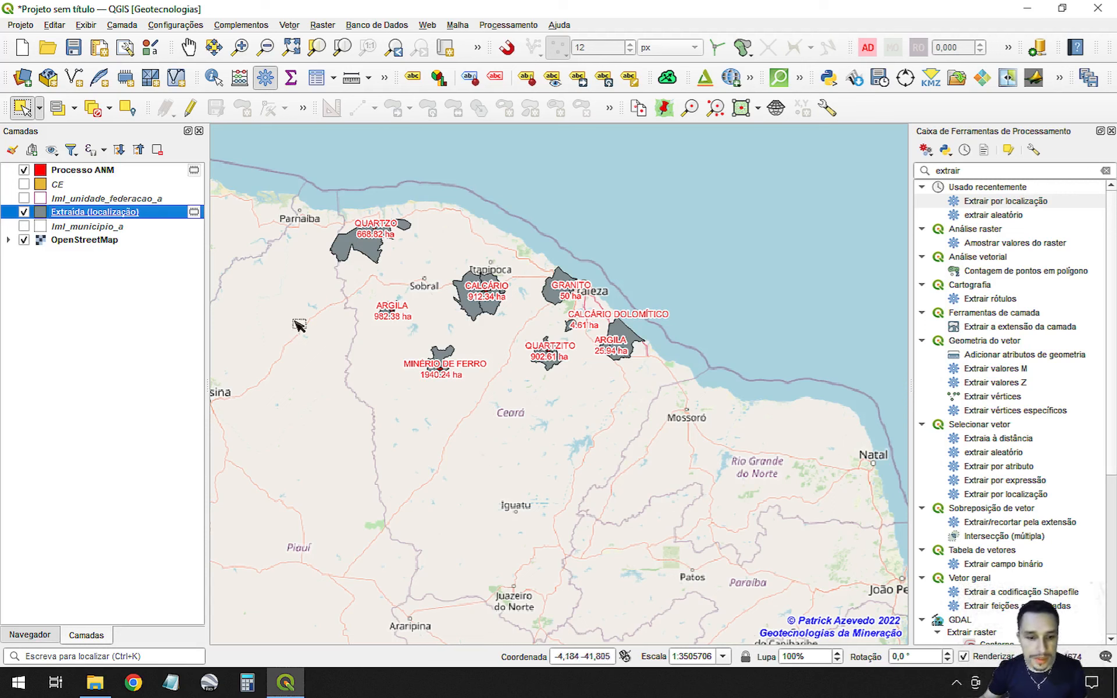
# Show the CE layer and select one of its polygons beside Novo Assis, one east of Catarina and one east of Quixelô.
pyautogui.click(57, 185)
pyautogui.scroll(2, 452, 542)
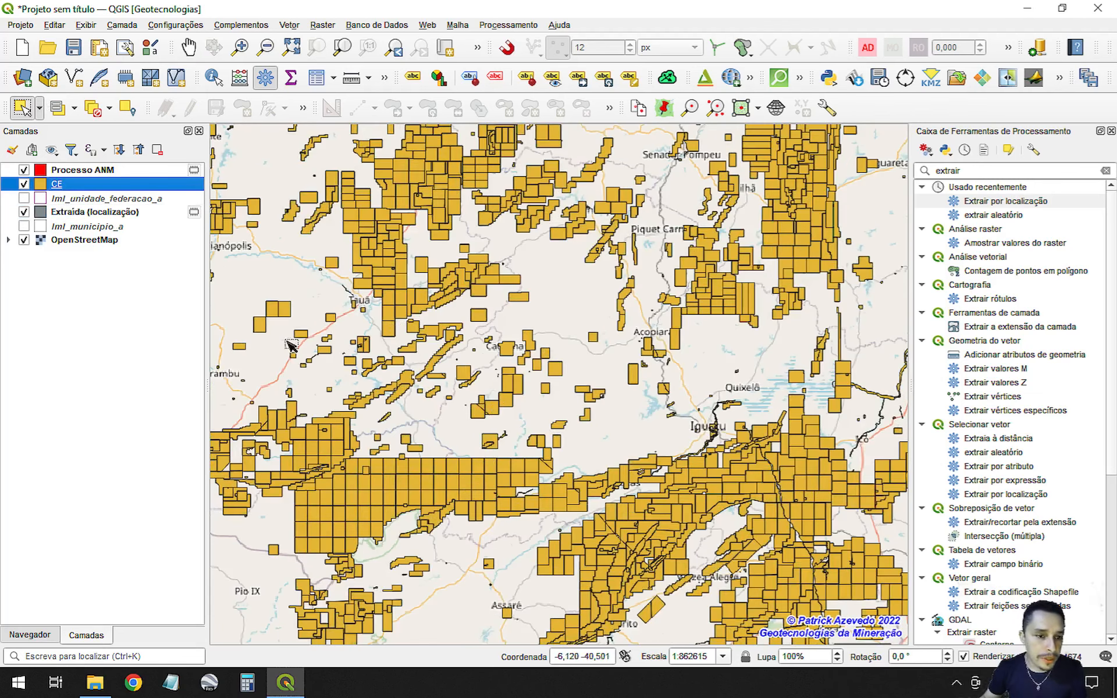
pyautogui.scroll(3, 263, 316)
pyautogui.click(407, 291)
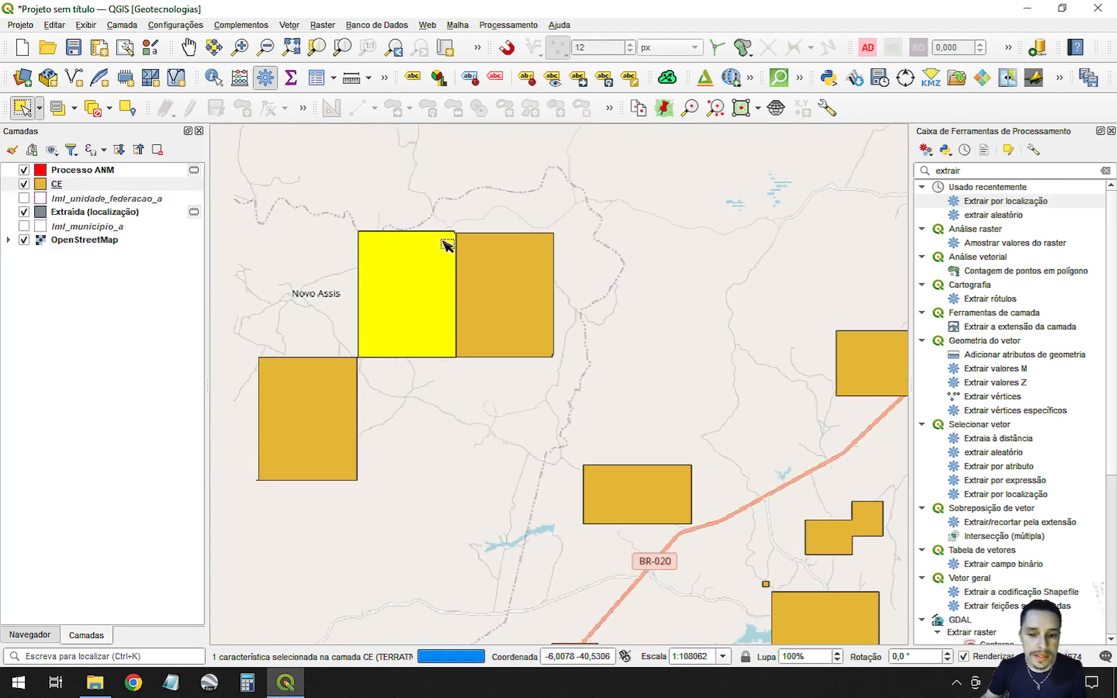
pyautogui.scroll(-4, 428, 251)
pyautogui.scroll(3, 499, 250)
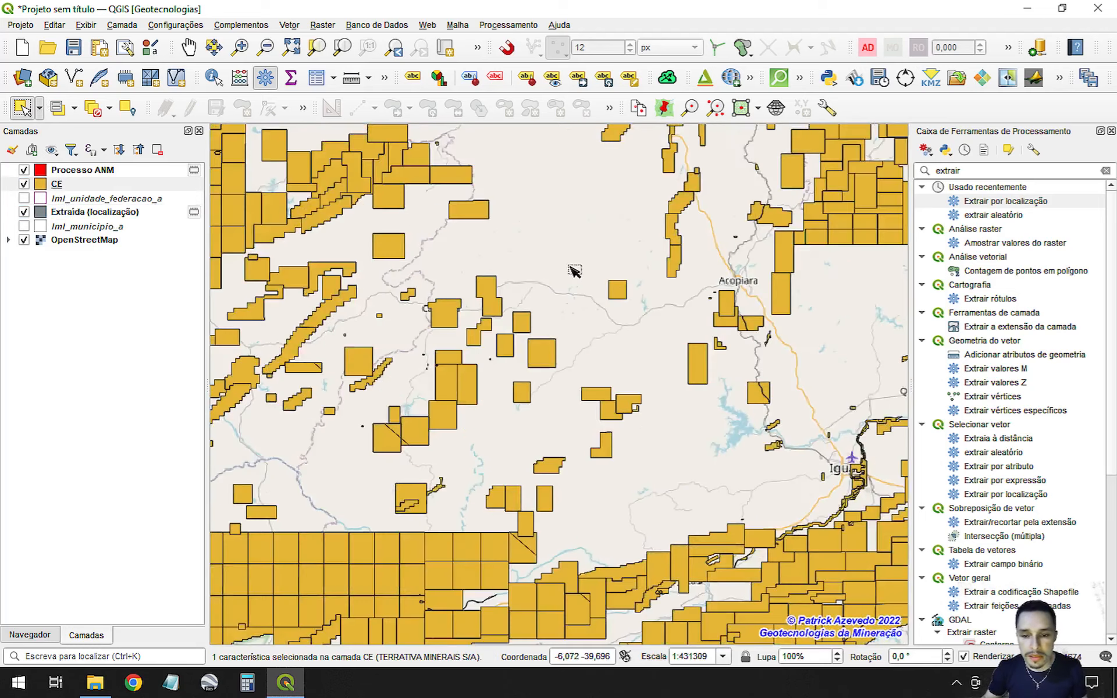
pyautogui.click(511, 443)
pyautogui.scroll(-3, 402, 272)
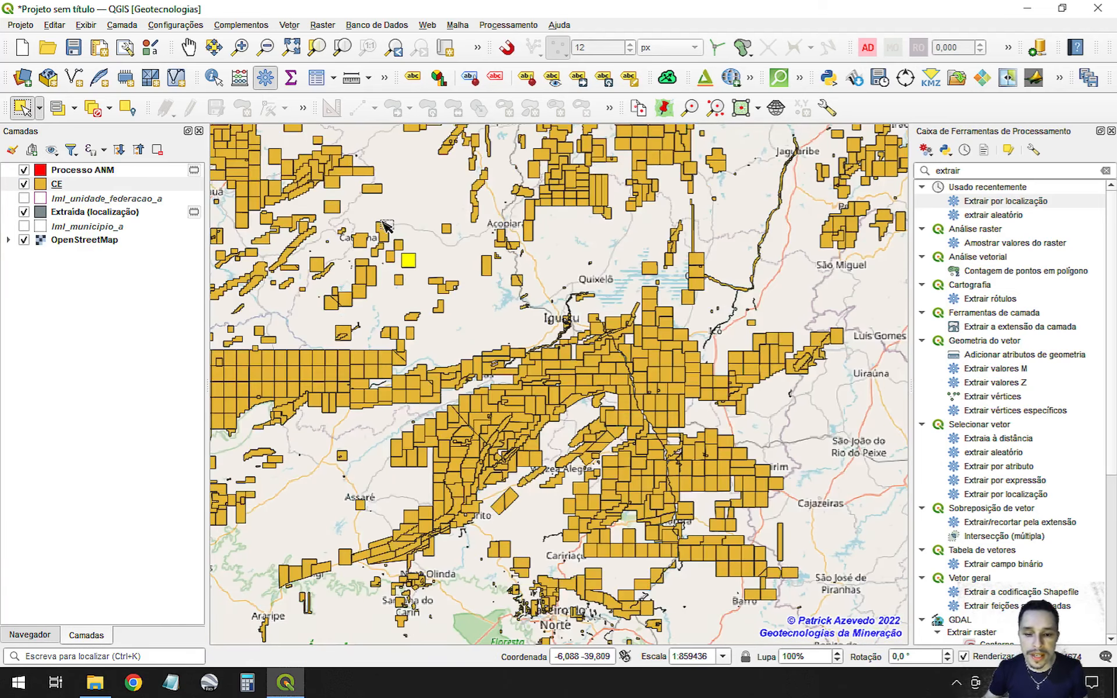
pyautogui.scroll(3, 692, 284)
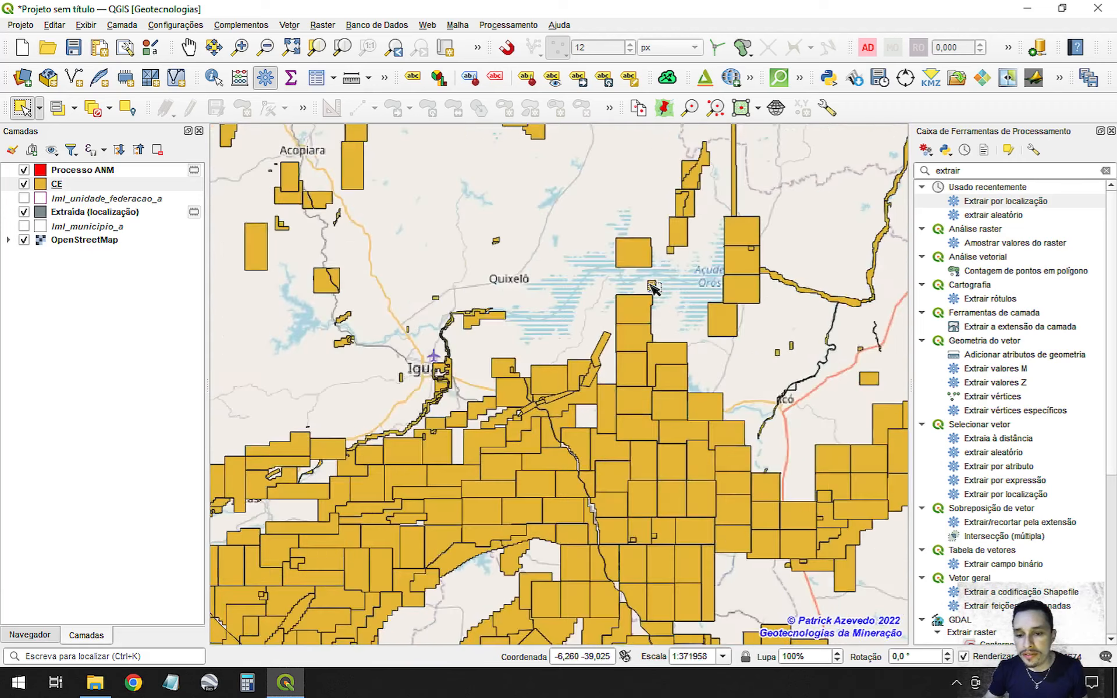
pyautogui.click(627, 220)
pyautogui.scroll(-4, 558, 278)
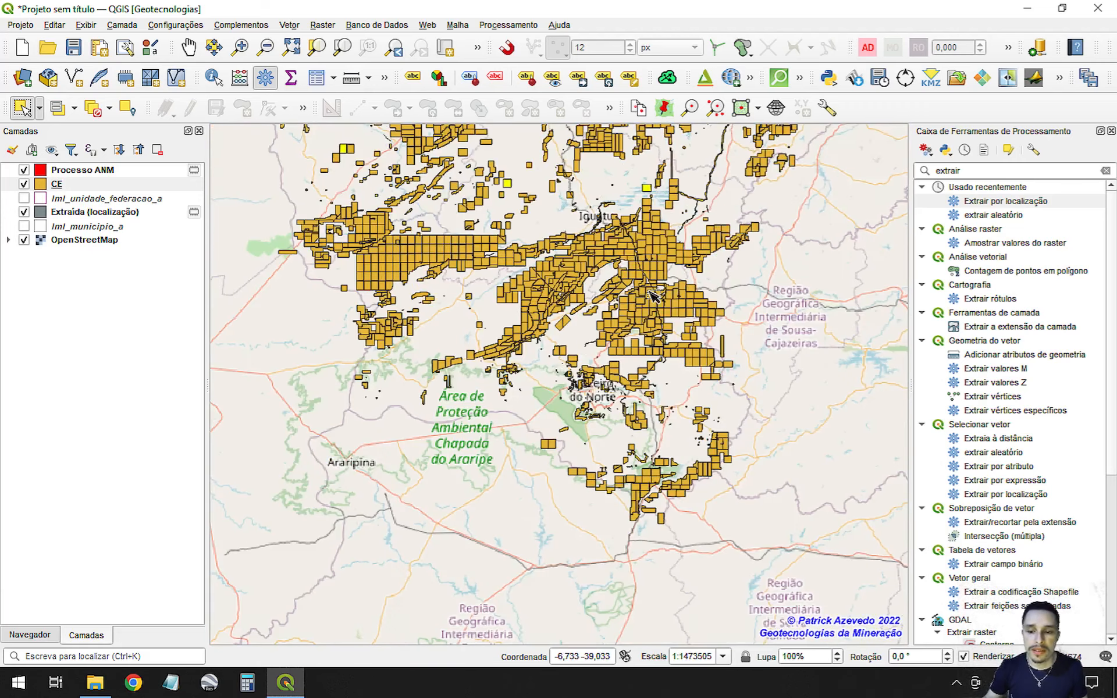
pyautogui.scroll(2, 553, 279)
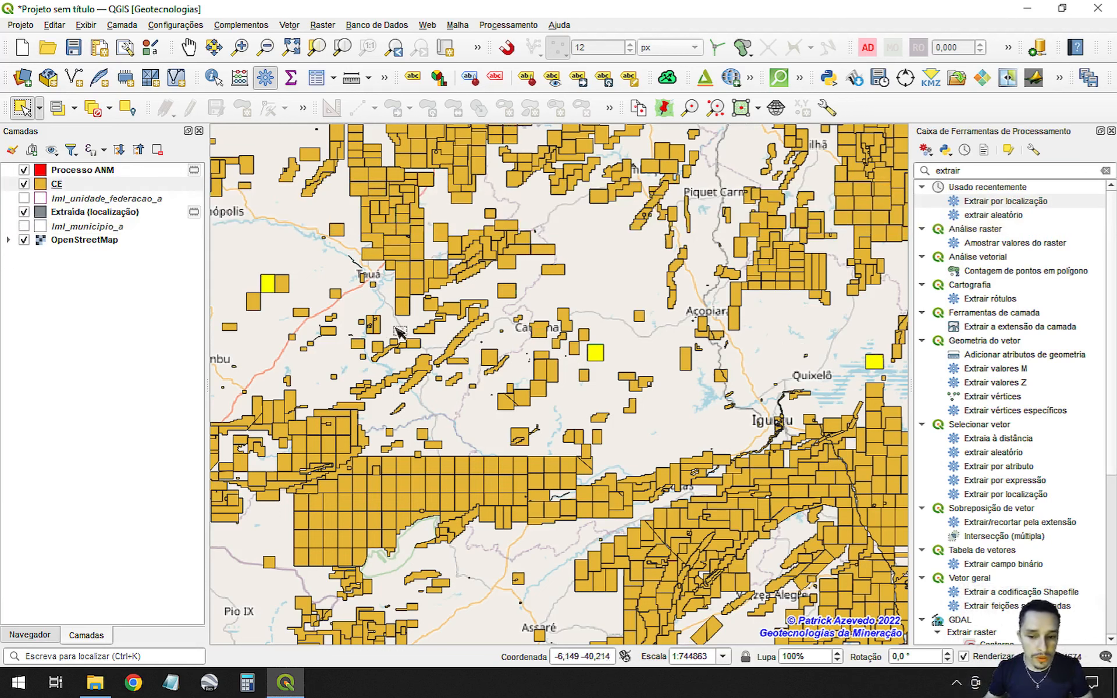
# Paste the three selected CE polygons into the Processo ANM layer and end its editing session.
pyautogui.click(98, 170)
pyautogui.click(190, 108)
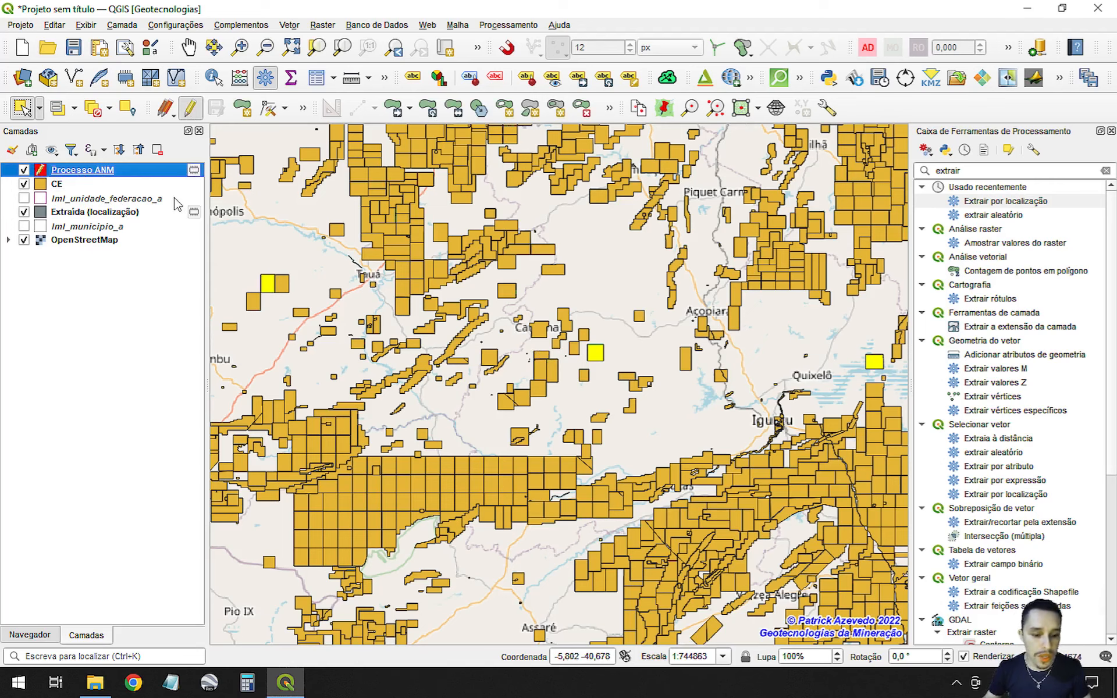
pyautogui.hotkey('ctrl', 'v')
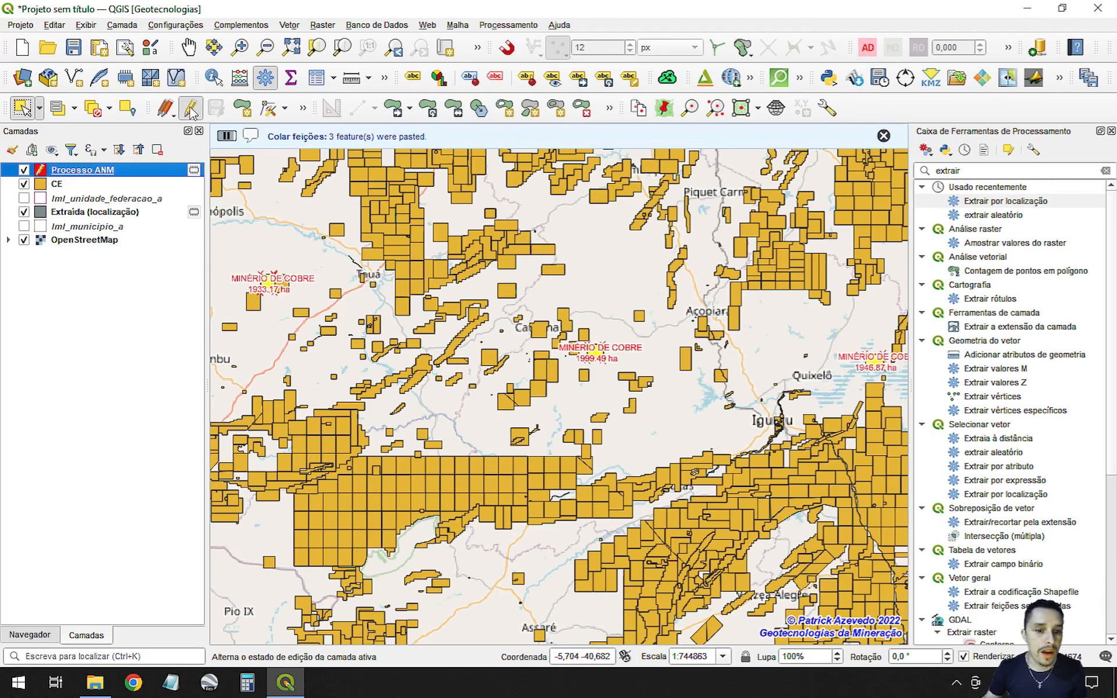
pyautogui.click(191, 108)
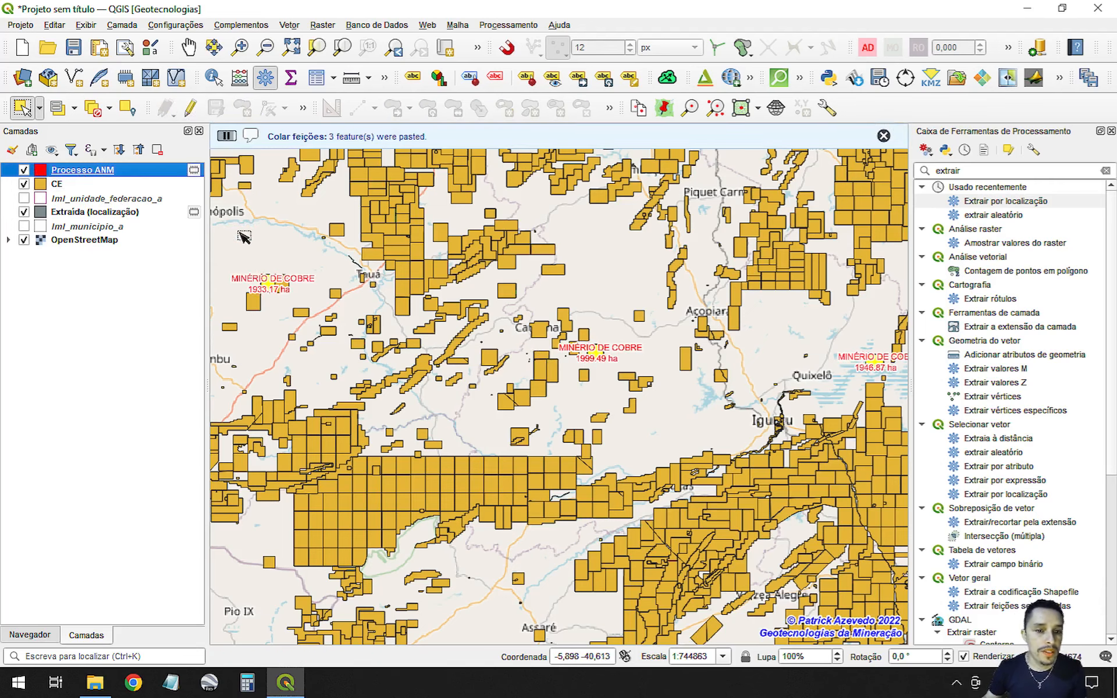
# Hide the CE layer and clear the feature selection in Processo ANM.
pyautogui.click(25, 185)
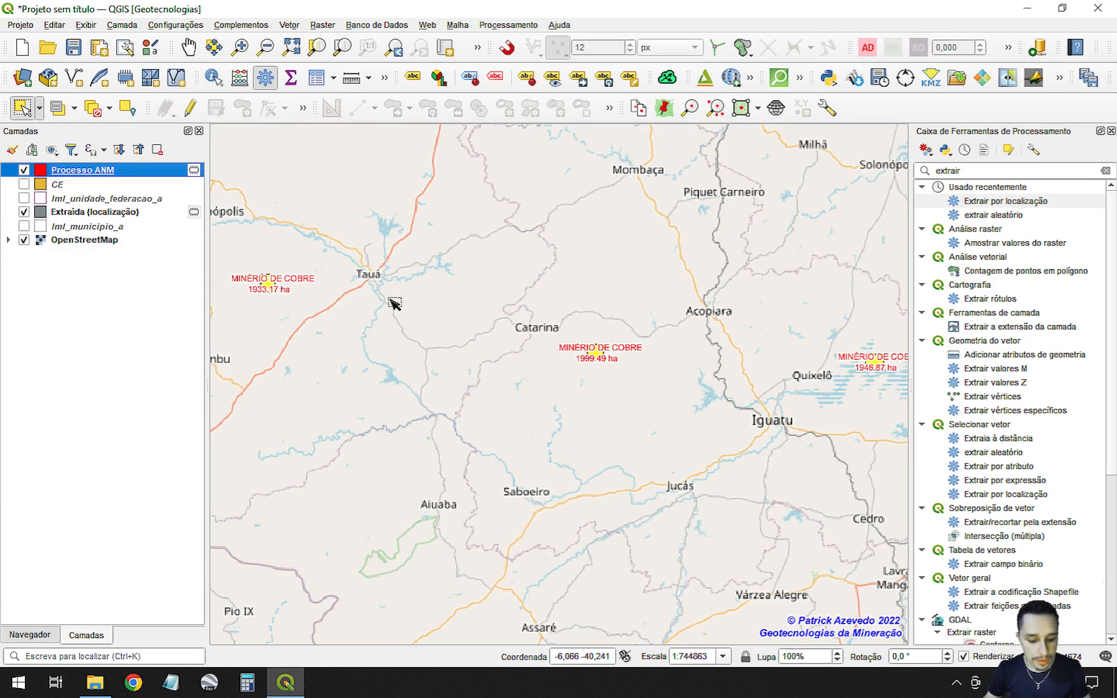
pyautogui.click(351, 319)
pyautogui.scroll(-3, 459, 348)
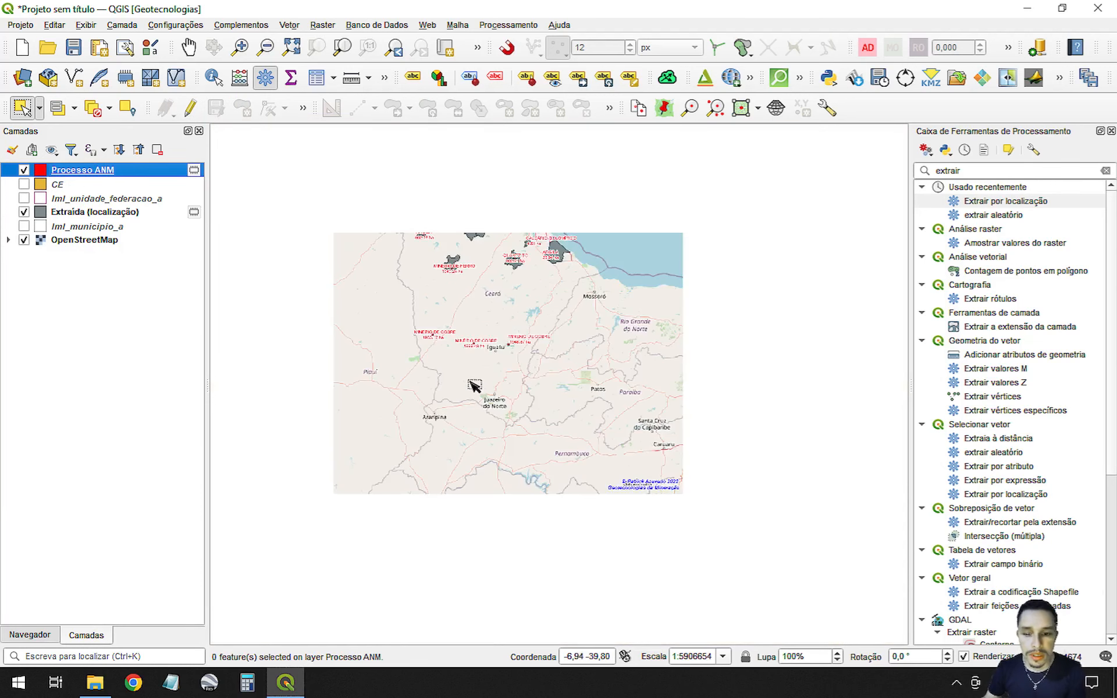
pyautogui.scroll(2, 475, 386)
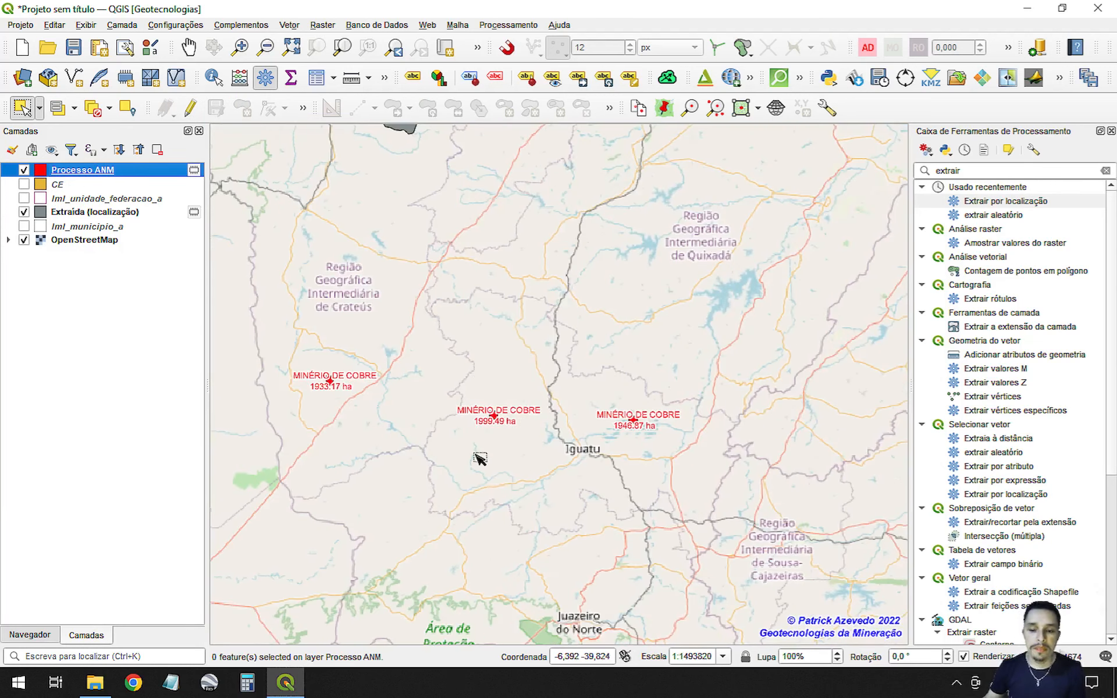
pyautogui.scroll(-1, 485, 457)
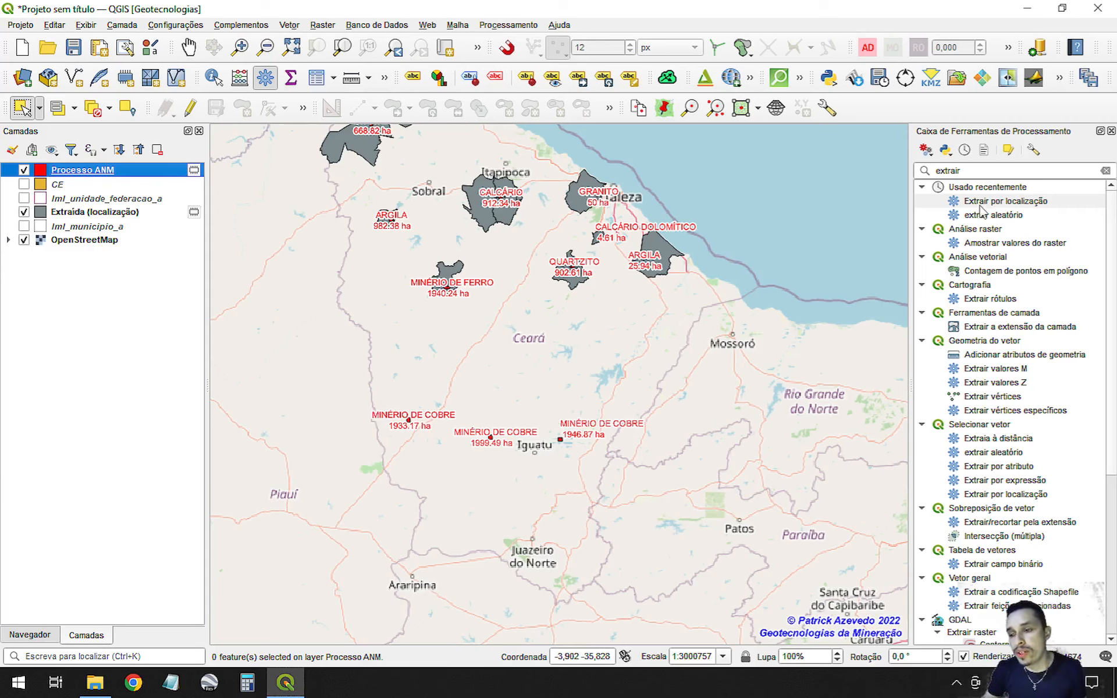
# Show the lml_municipio_a layer and select the municipalities Parambu and Tauá around the 1933.17 ha copper process.
pyautogui.scroll(1, 490, 443)
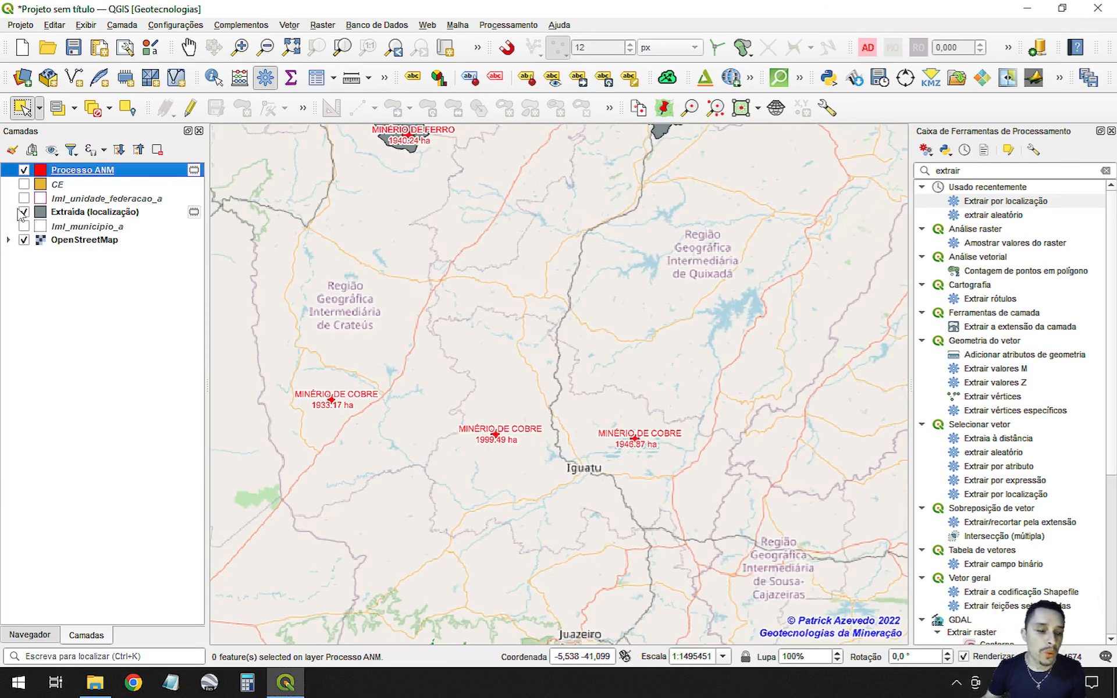
pyautogui.click(73, 226)
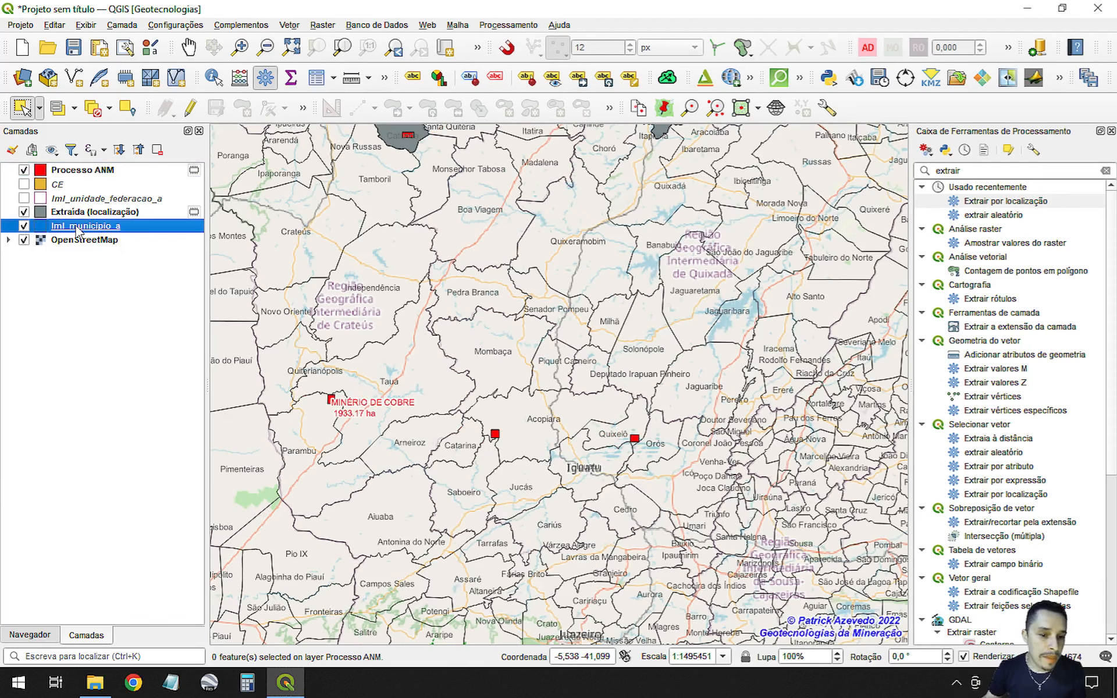
pyautogui.scroll(4, 326, 407)
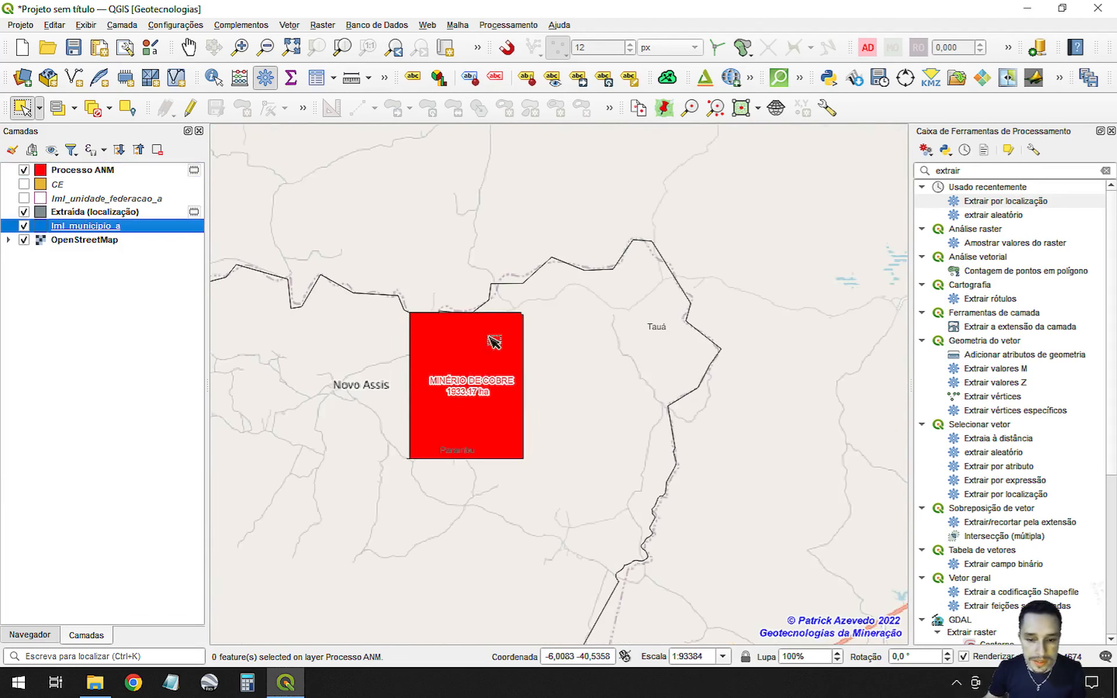
pyautogui.scroll(1, 428, 314)
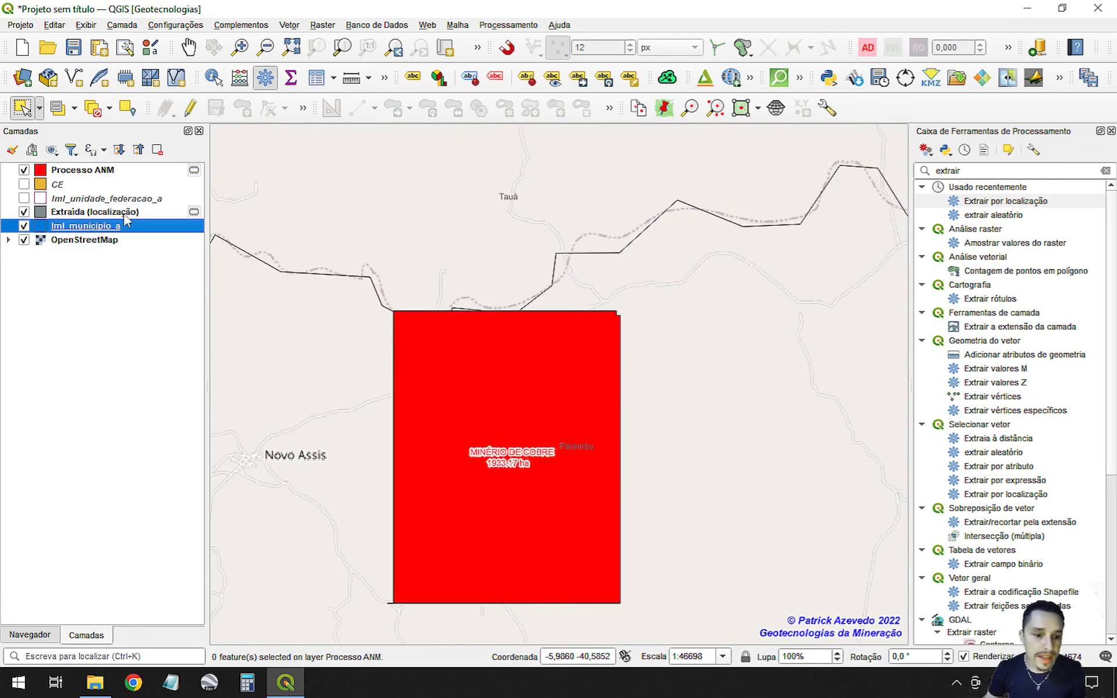
pyautogui.scroll(-1, 530, 186)
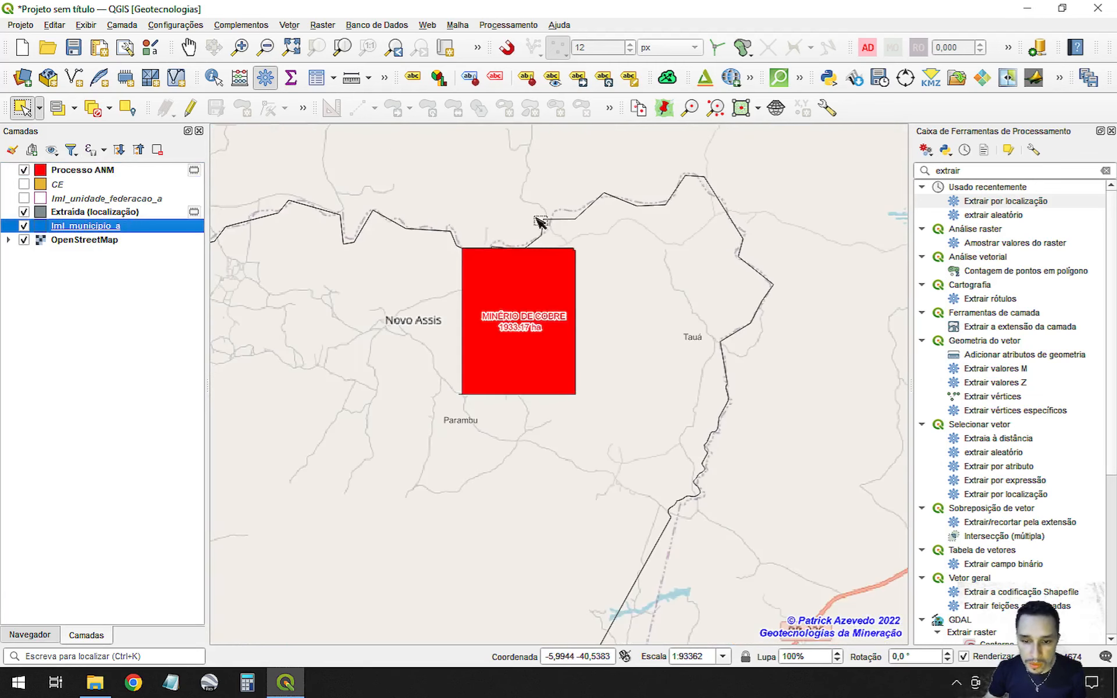
pyautogui.moveTo(583, 402); pyautogui.dragTo(460, 250)
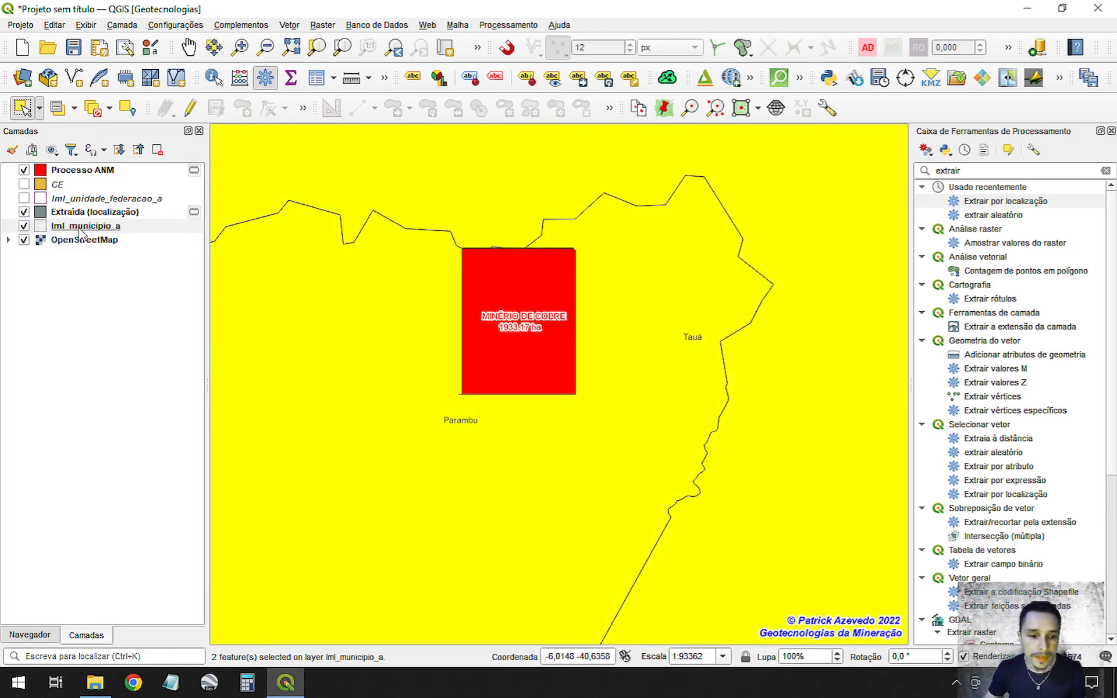
pyautogui.scroll(-2, 476, 324)
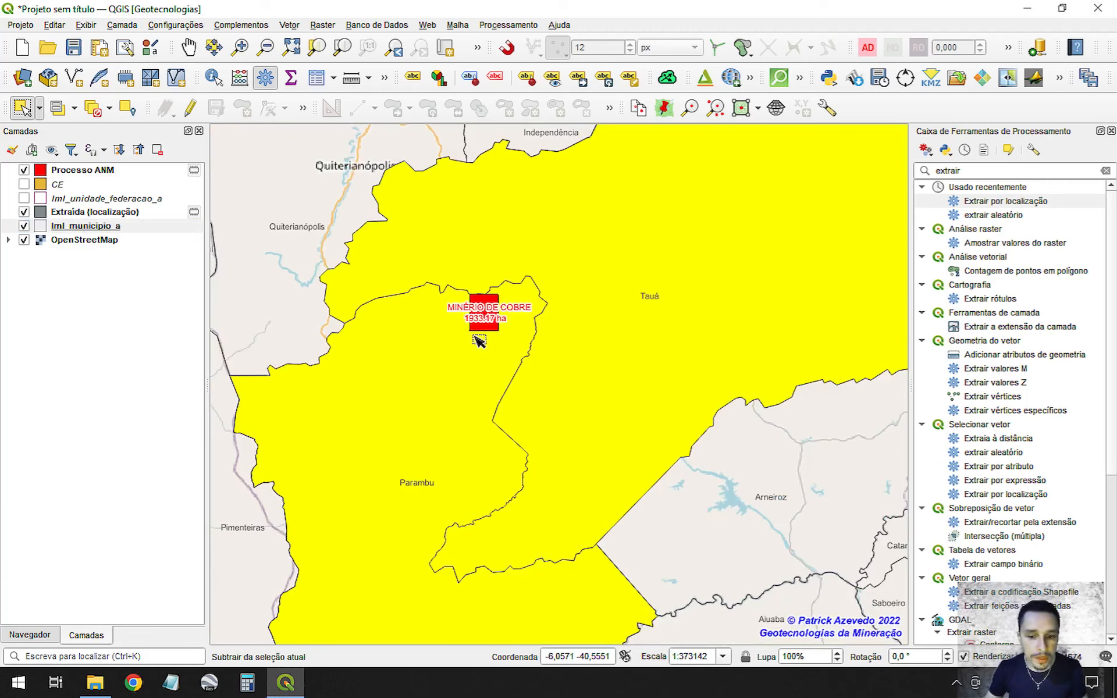
# Paste the selected municipalities Parambu and Tauá into the Extraída (localização) layer and end its editing session, saving the changes.
pyautogui.click(83, 213)
pyautogui.click(189, 108)
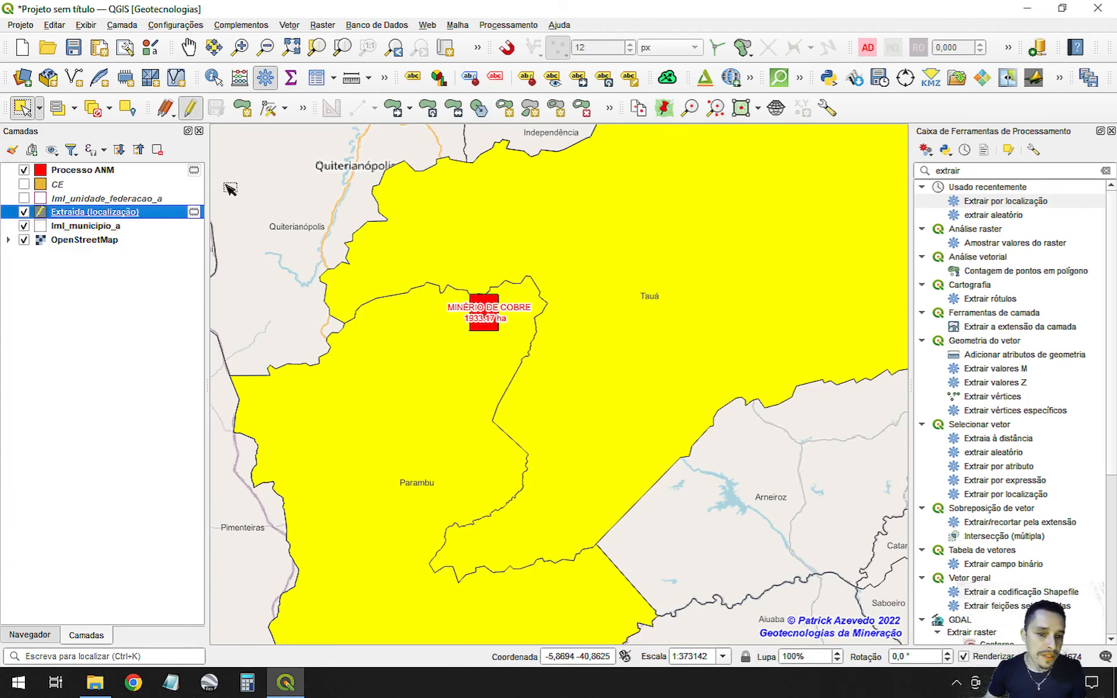
pyautogui.hotkey('ctrl', 'v')
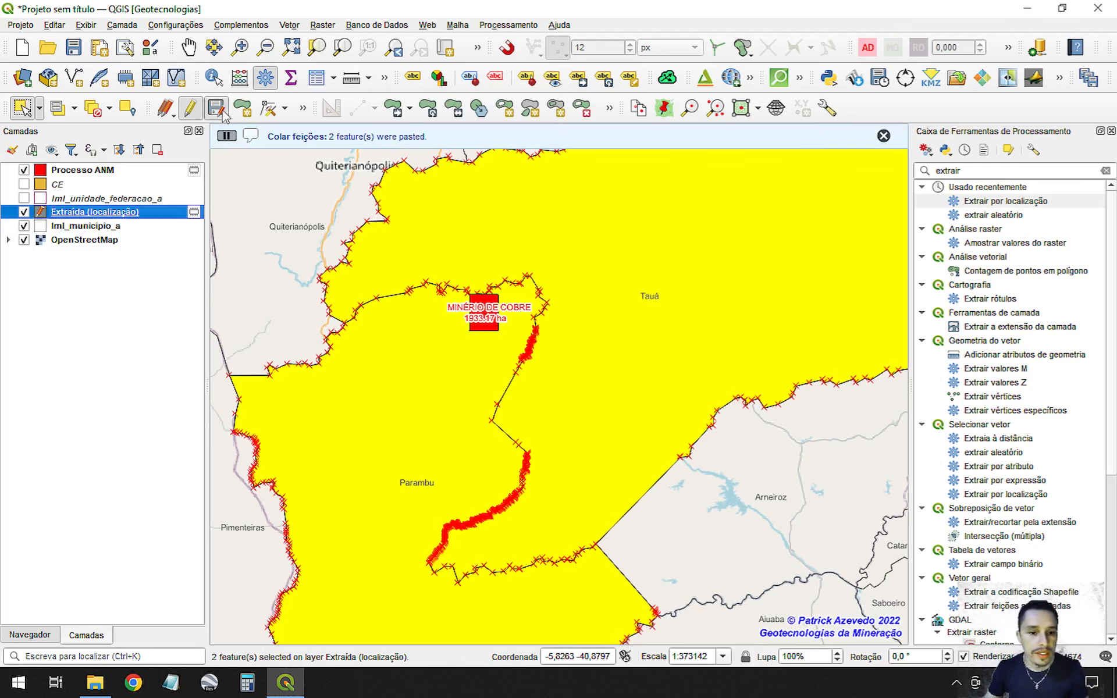
pyautogui.click(190, 108)
pyautogui.click(580, 396)
# Examine the copper processes near Catarina and Quixelô and the municipalities already covered by the Extraída (localização) layer.
pyautogui.scroll(-3, 394, 379)
pyautogui.scroll(3, 504, 399)
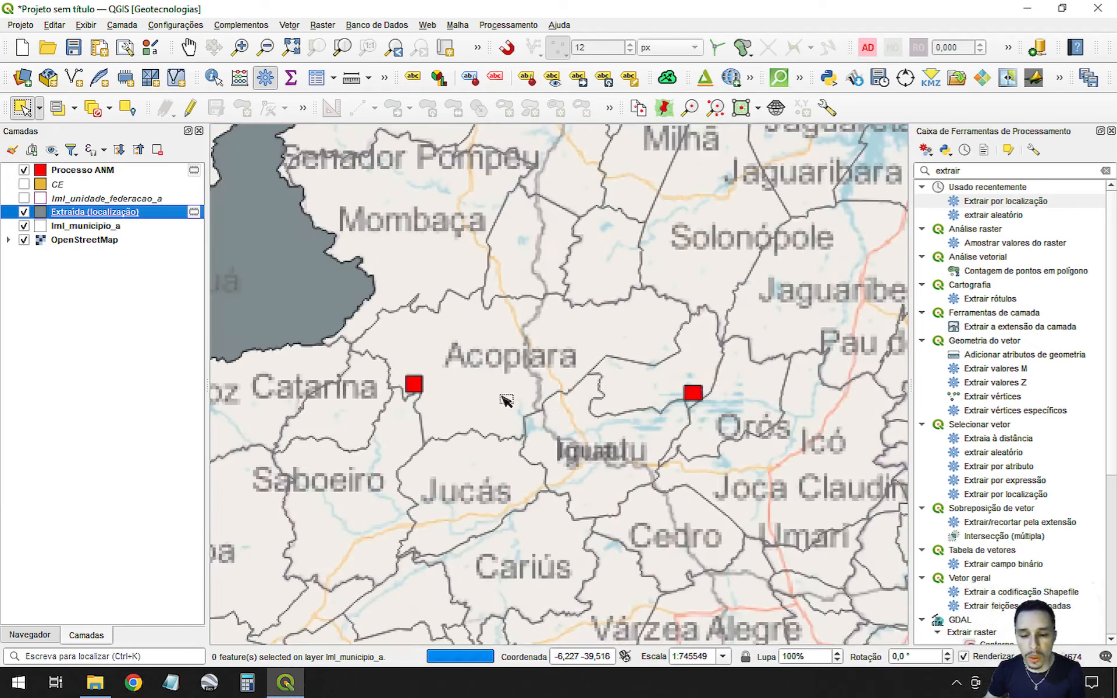
pyautogui.scroll(-2, 429, 398)
pyautogui.scroll(1, 495, 335)
pyautogui.scroll(3, 721, 341)
pyautogui.scroll(-3, 722, 341)
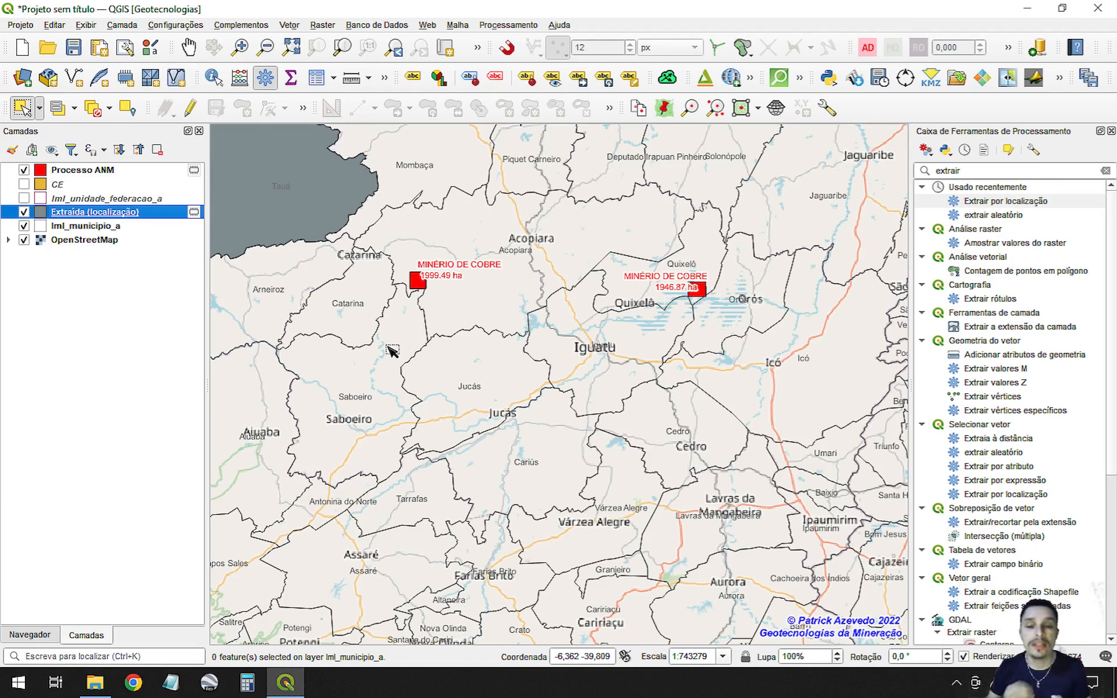
pyautogui.scroll(-3, 460, 358)
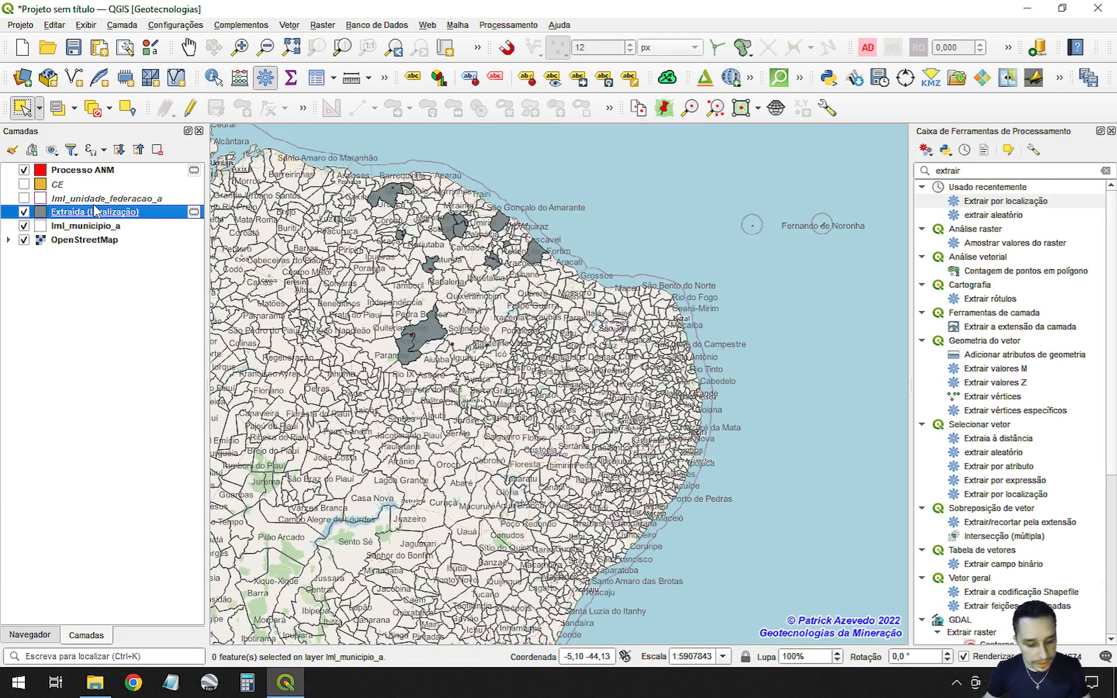
# Remove the Extraída (localização) layer and display lml_unidade_federacao_a instead of lml_municipio_a over Ceará.
pyautogui.hotkey('ctrl', 'd')
pyautogui.click(533, 357)
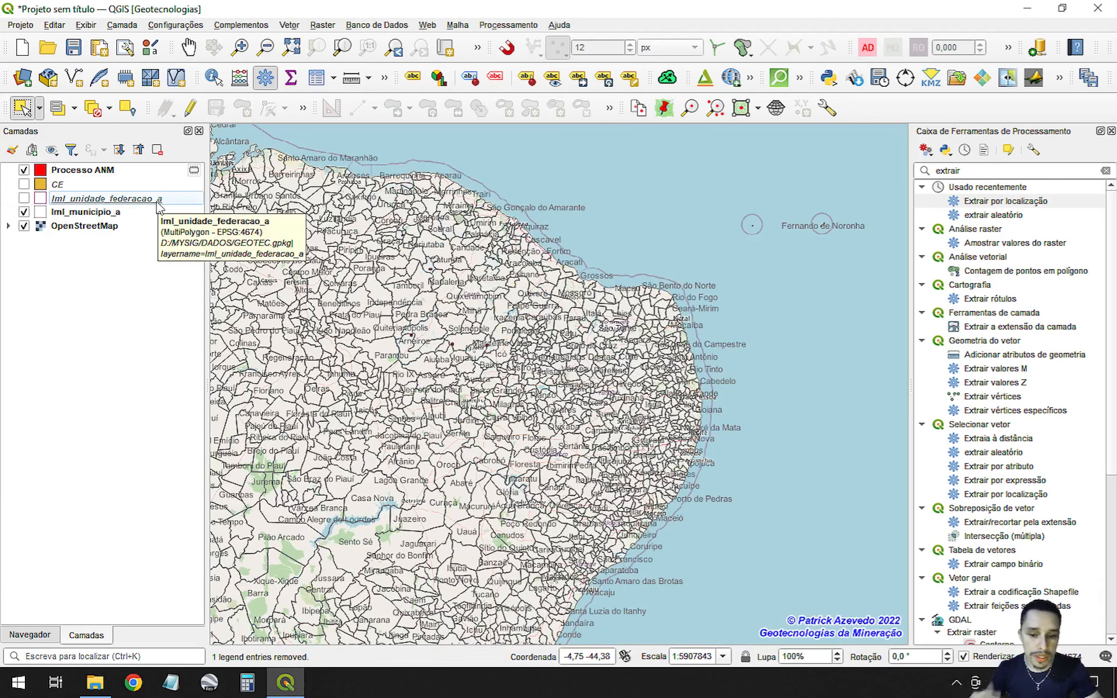
pyautogui.click(23, 212)
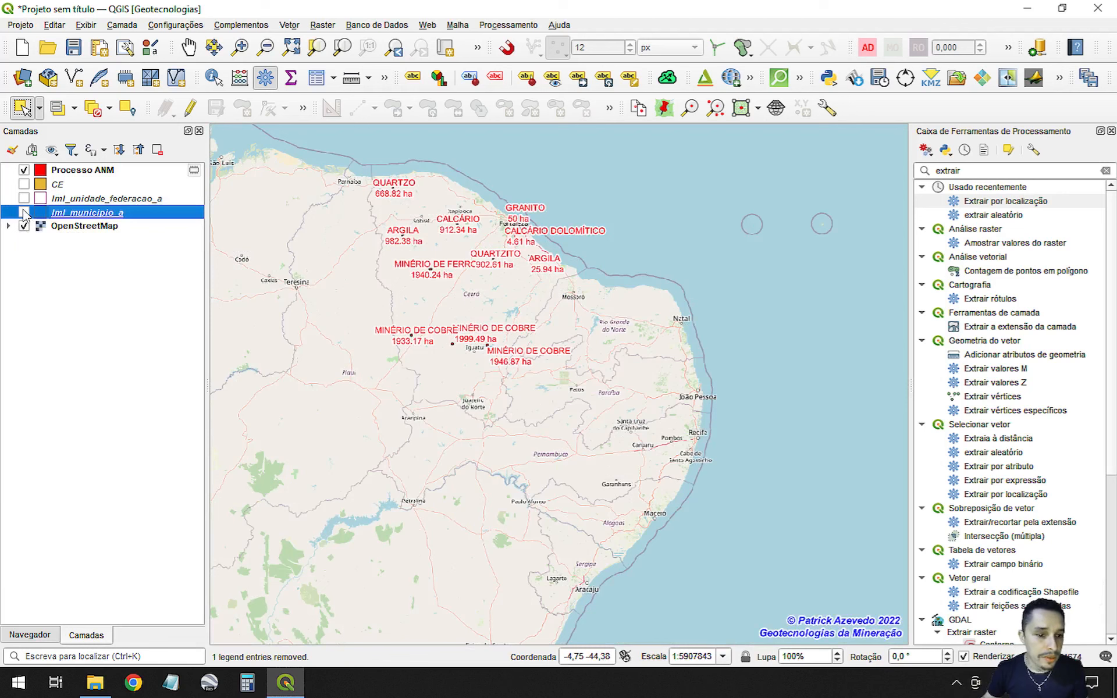
pyautogui.click(24, 198)
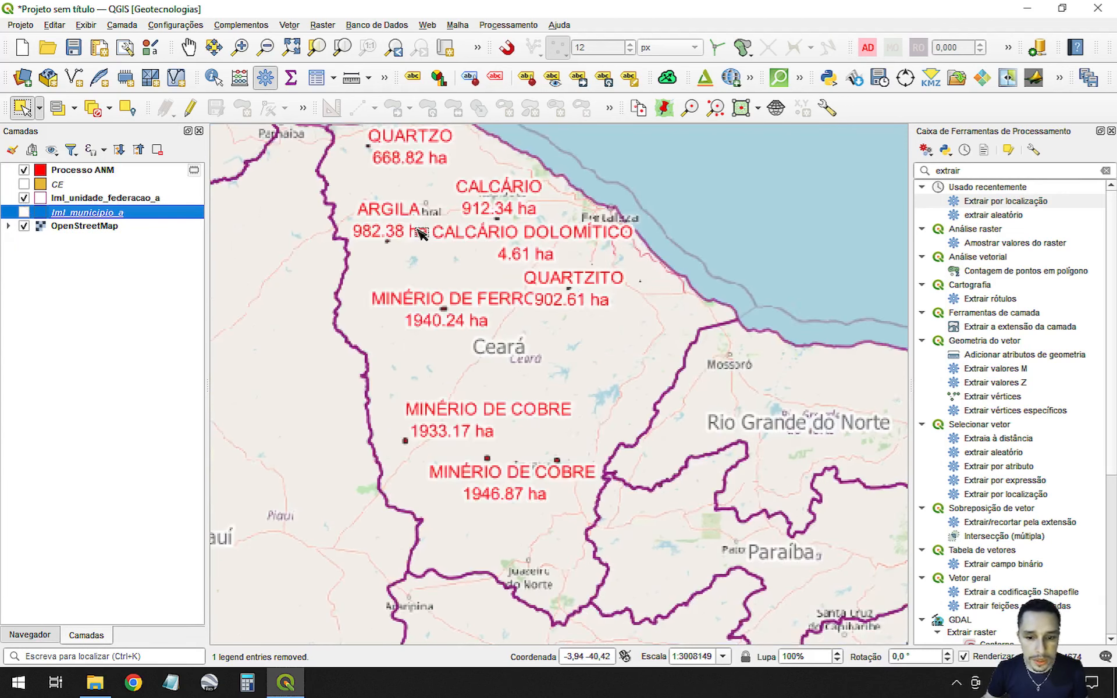
pyautogui.scroll(1, 420, 234)
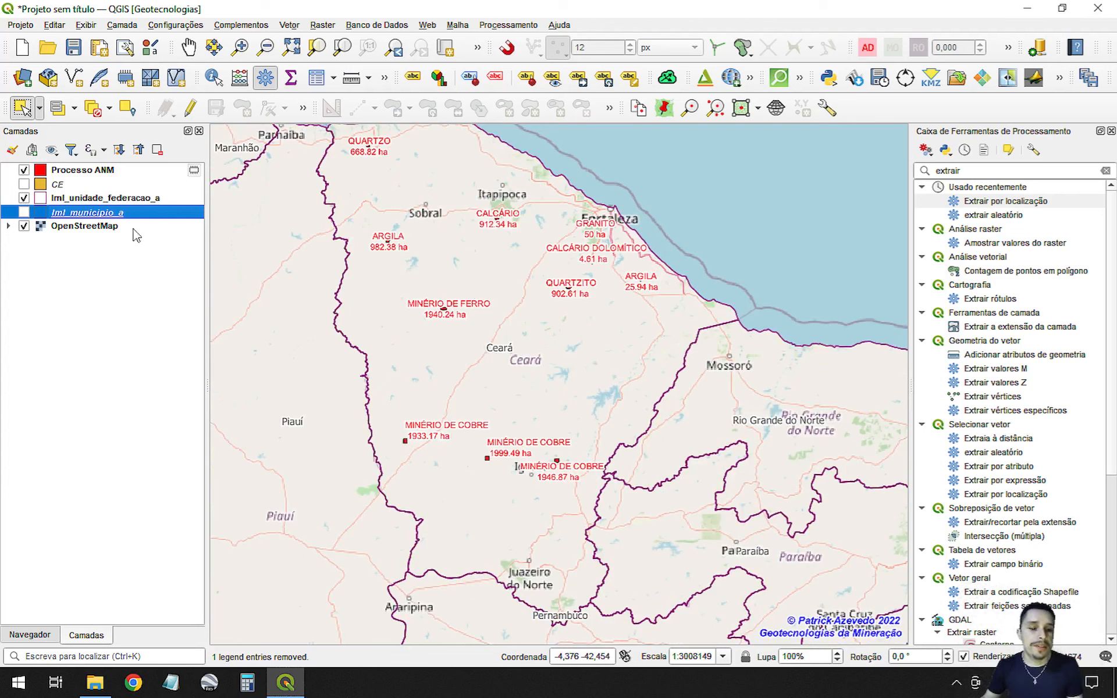
pyautogui.rightClick(99, 217)
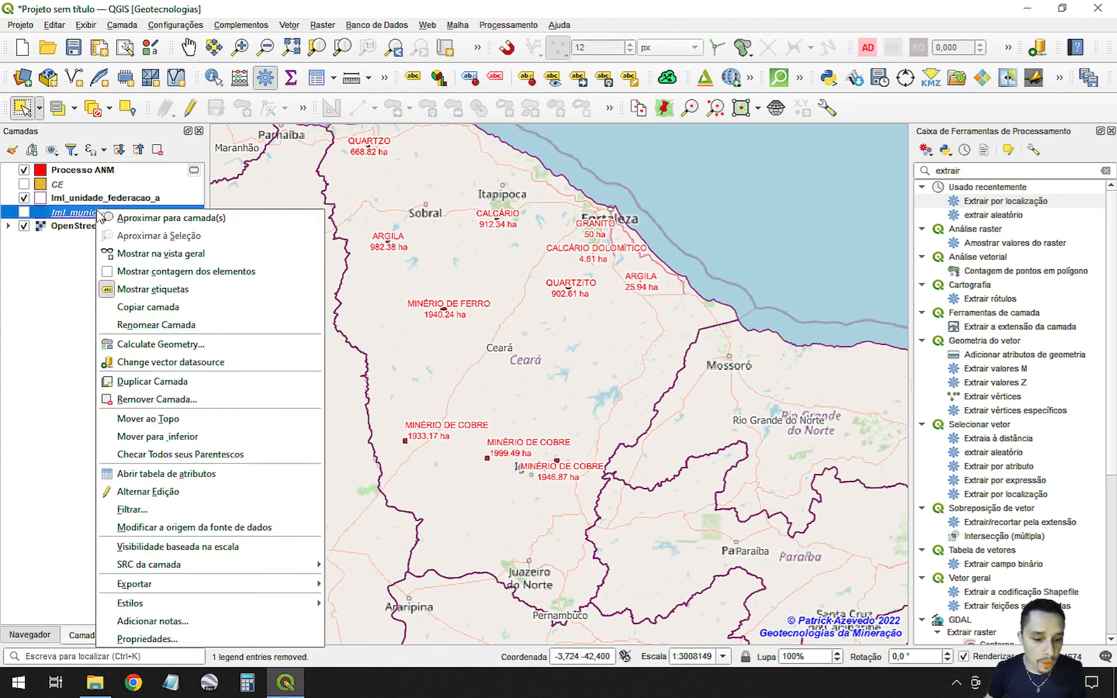
pyautogui.moveTo(266, 605)
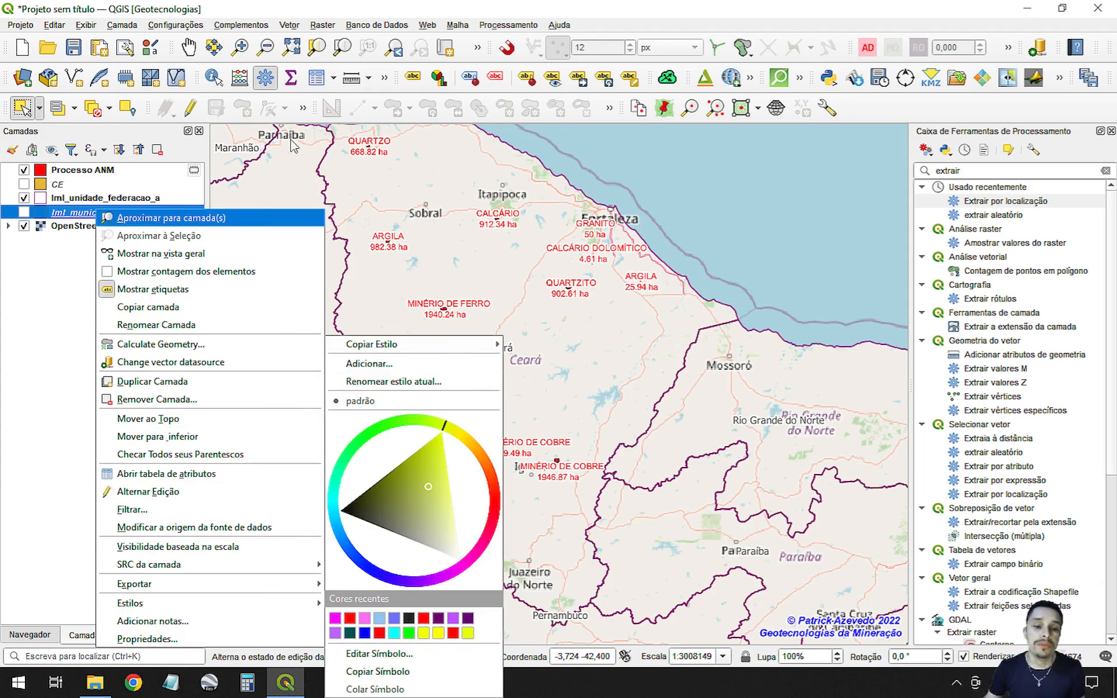
pyautogui.click(326, 5)
# Make the lml_municipio_a layer visible again and inspect the municipality boundaries around Itatira.
pyautogui.click(24, 212)
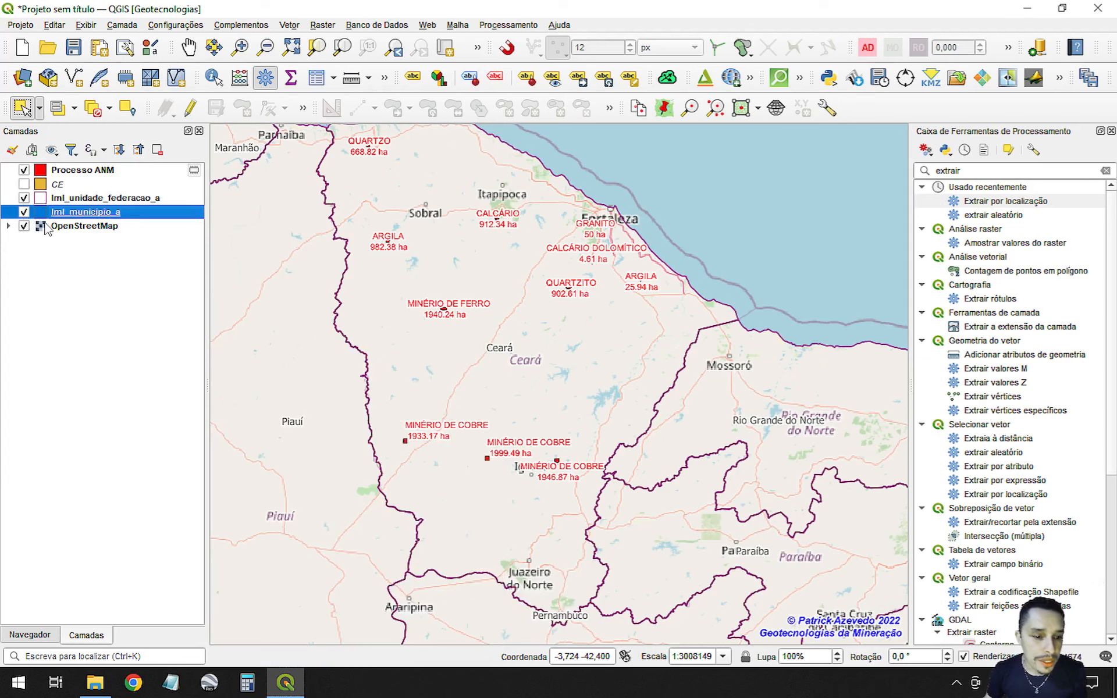
pyautogui.scroll(2, 460, 294)
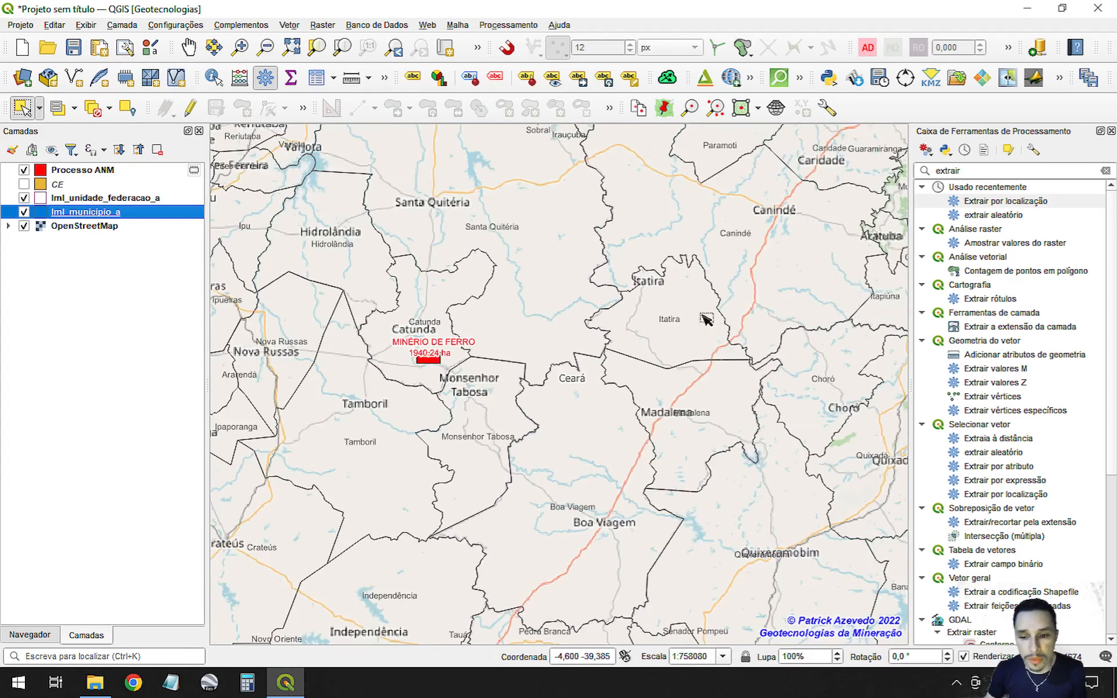
pyautogui.scroll(-1, 417, 250)
pyautogui.scroll(3, 523, 269)
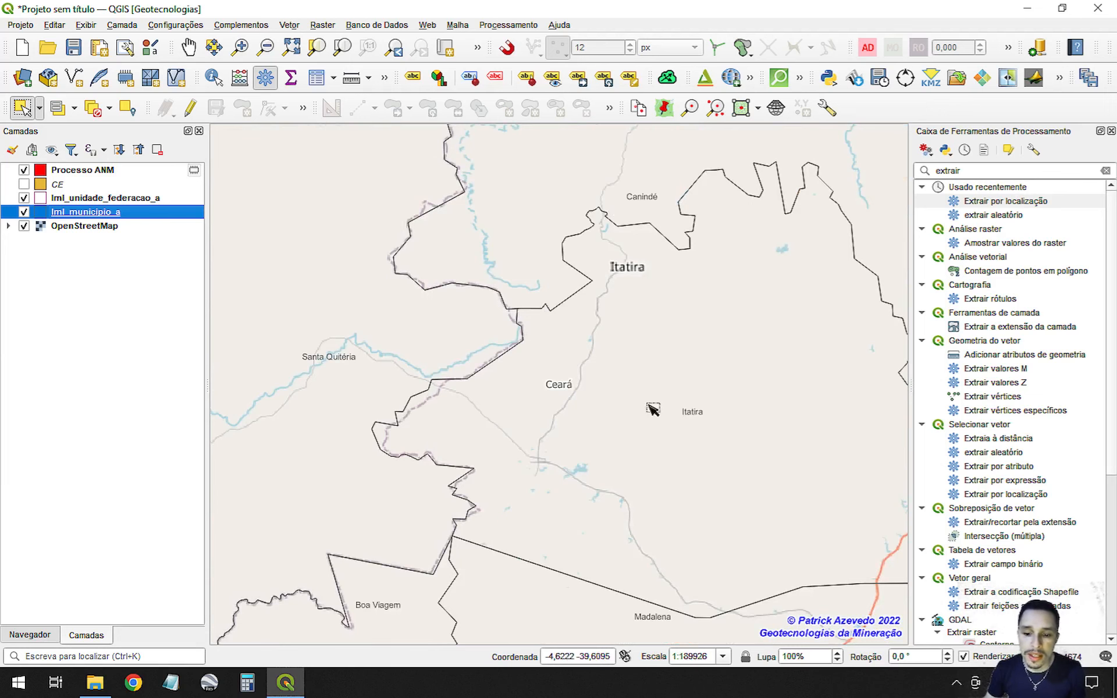
pyautogui.scroll(-1, 578, 339)
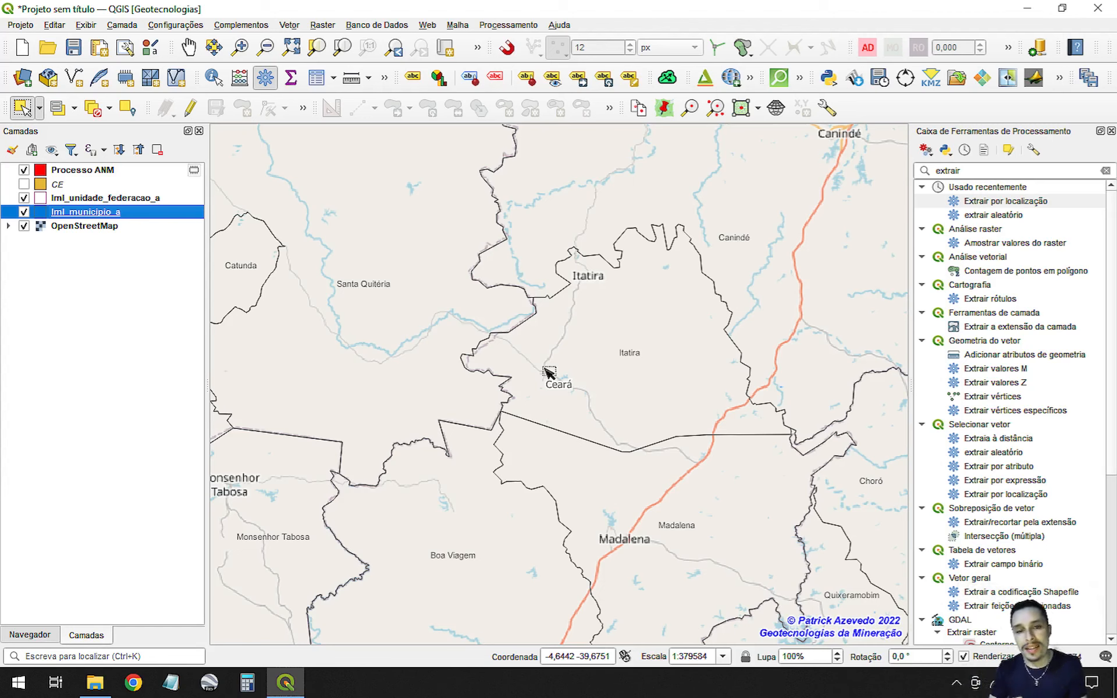
# Add a new style named "Municipios e Processo ANM" to the lml_municipio_a layer.
pyautogui.rightClick(96, 214)
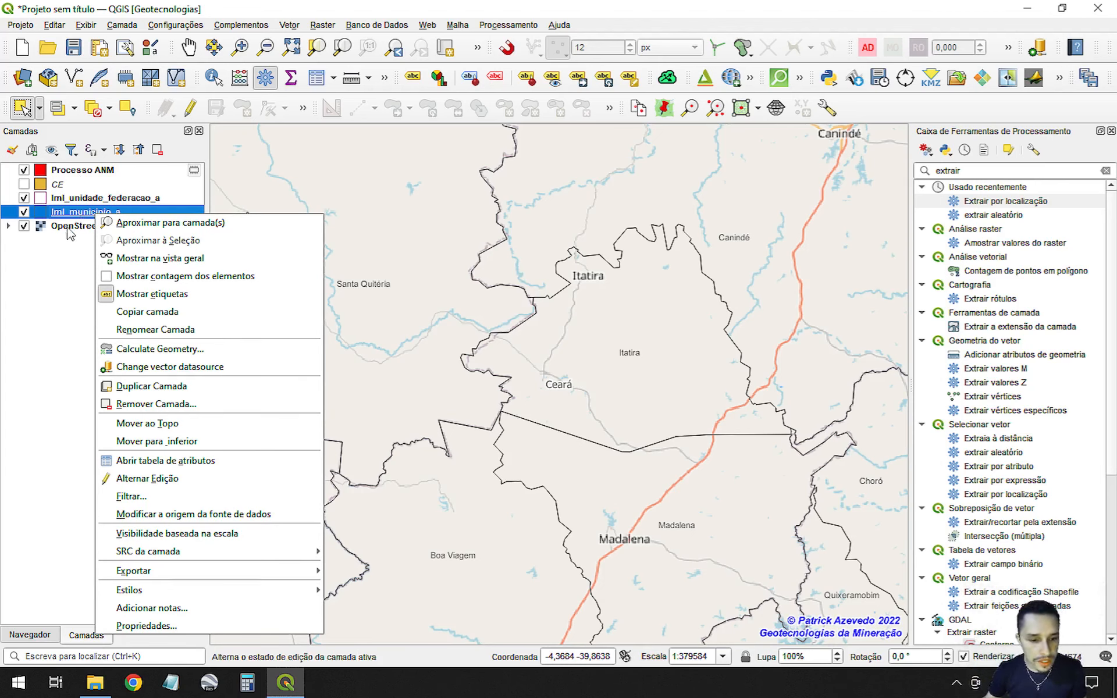
pyautogui.moveTo(311, 563)
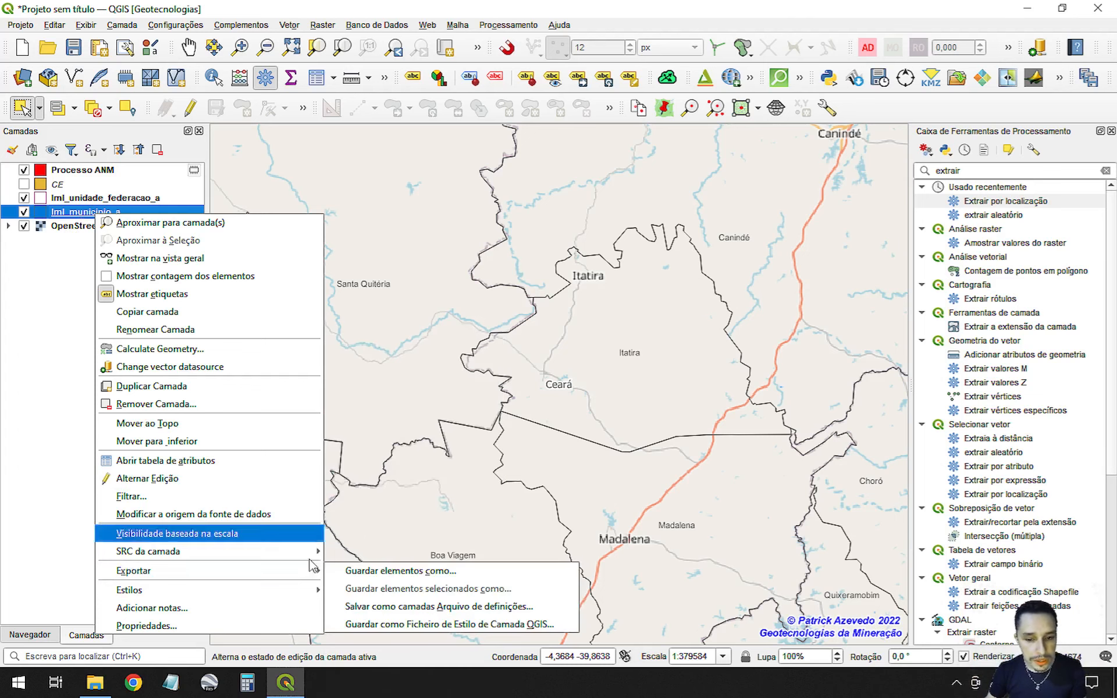
pyautogui.moveTo(319, 591)
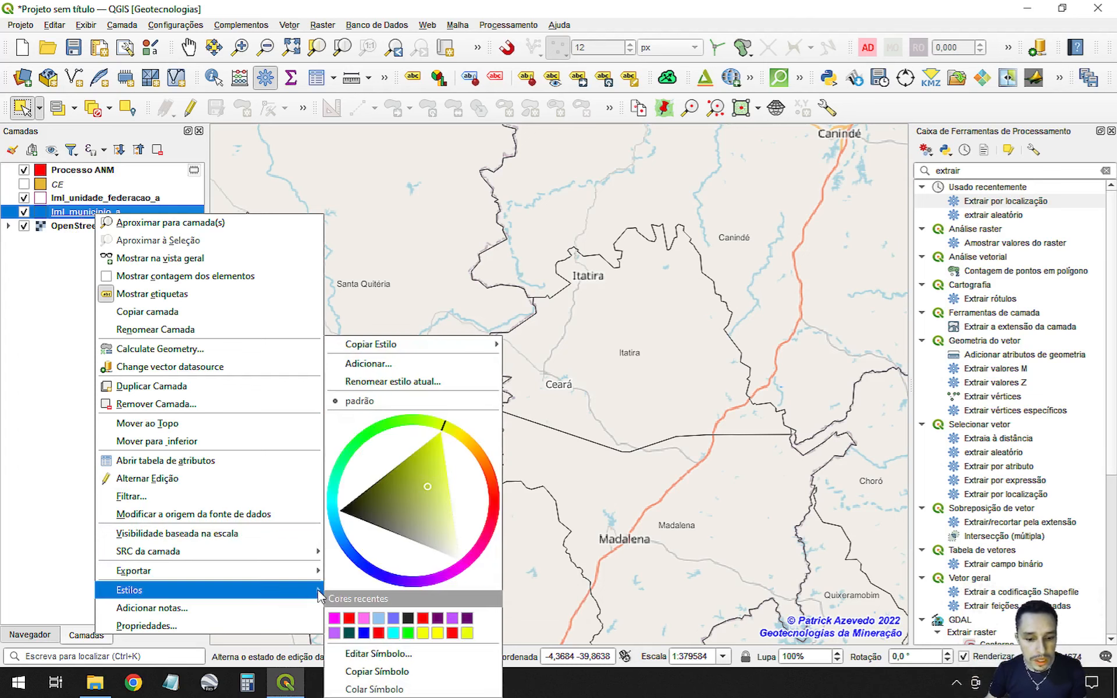
pyautogui.click(377, 372)
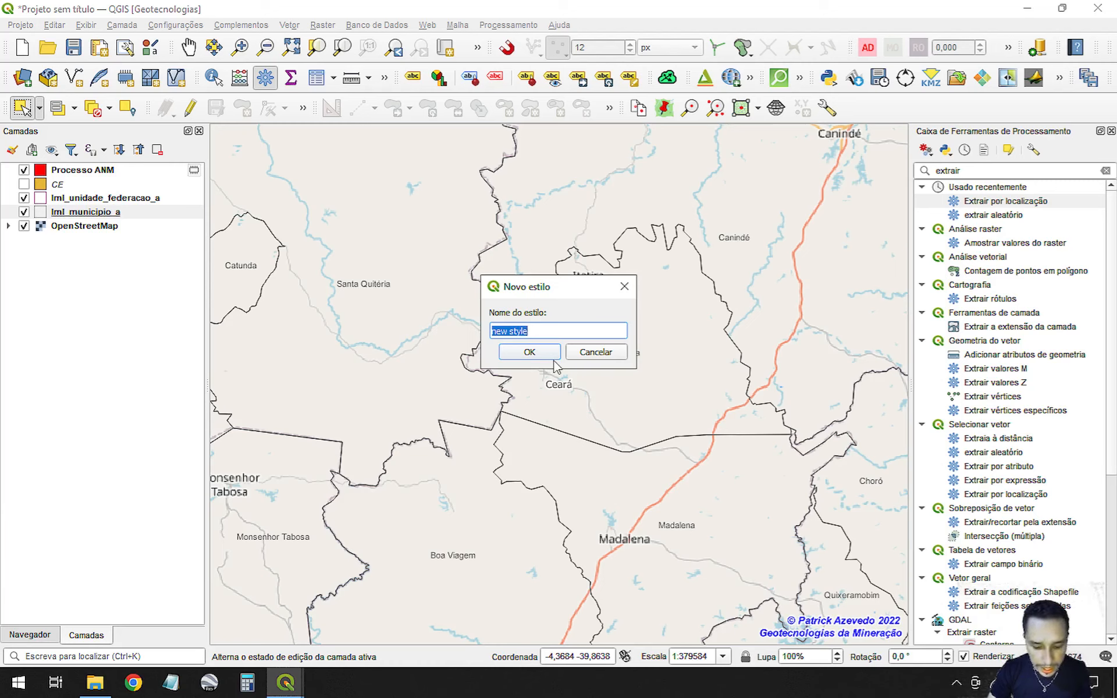
pyautogui.write('Municipios e Processo ANM')
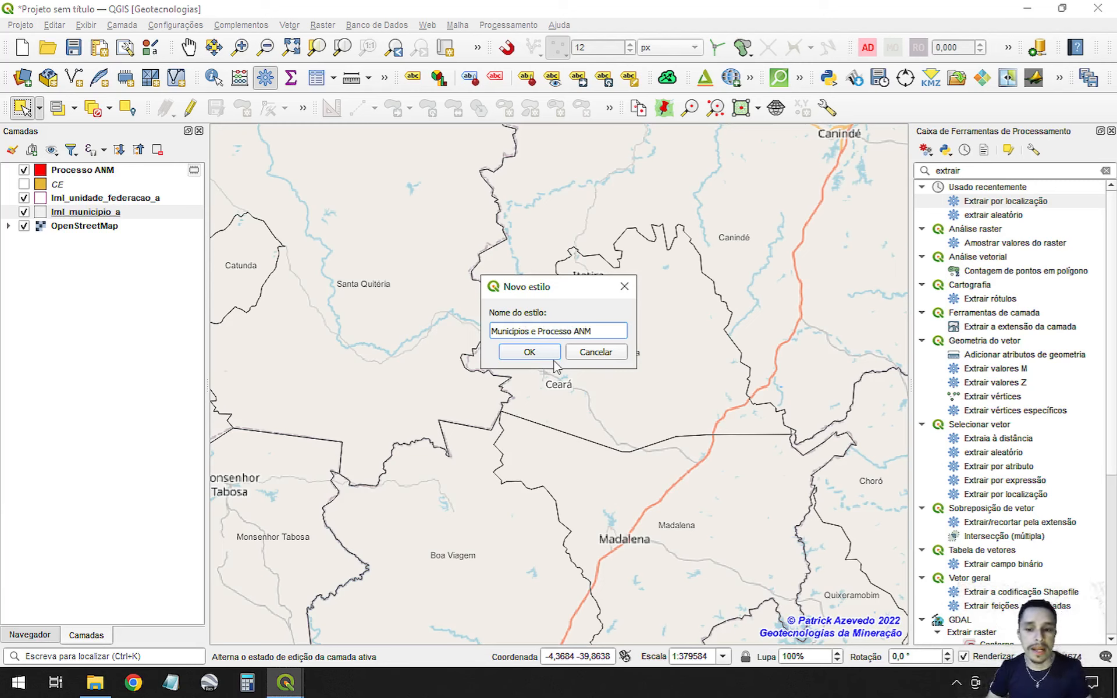
pyautogui.click(554, 361)
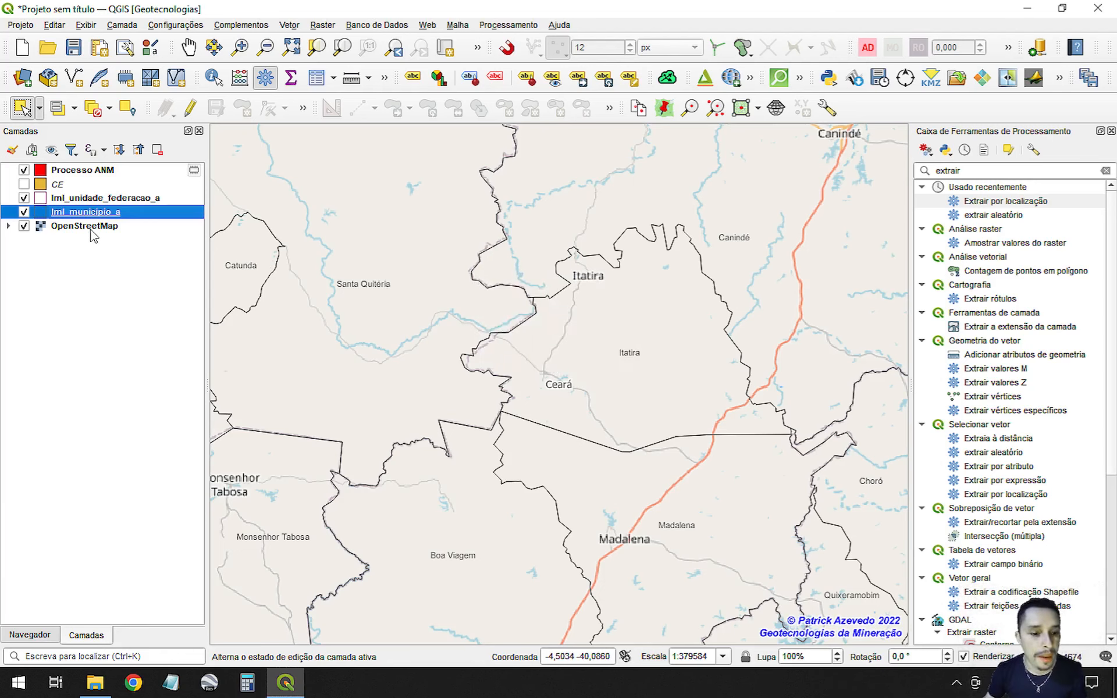
# Check the styles of lml_municipio_a and switch the symbology of "Municipios e Processo ANM" to rule-based (Baseado em regra).
pyautogui.rightClick(79, 217)
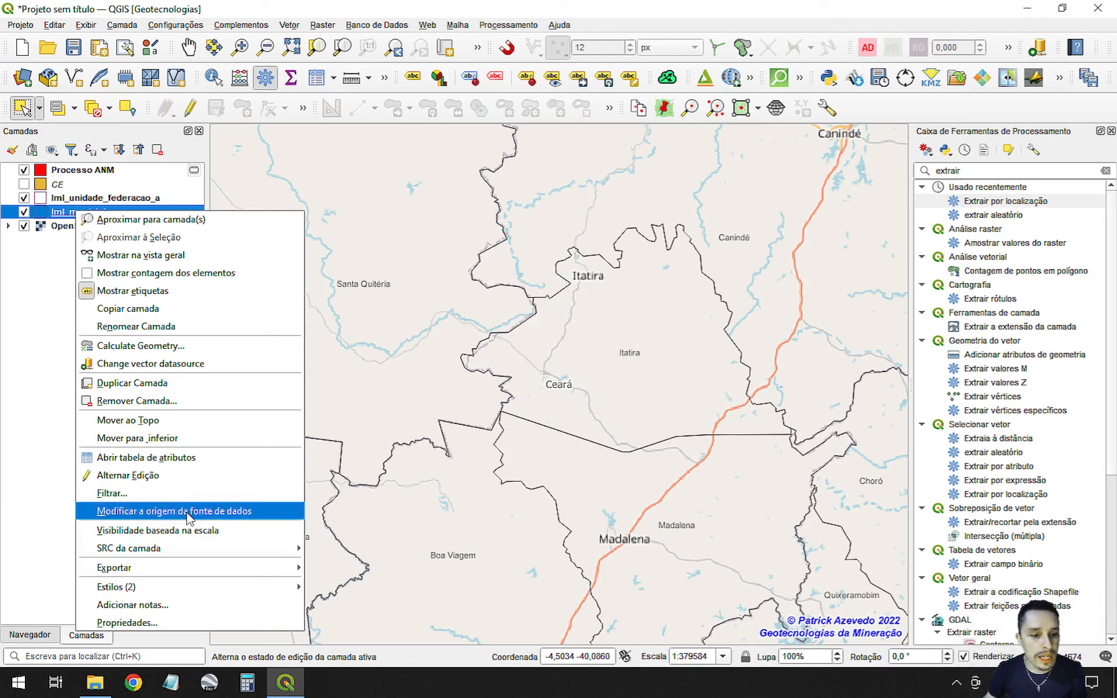
pyautogui.moveTo(169, 586)
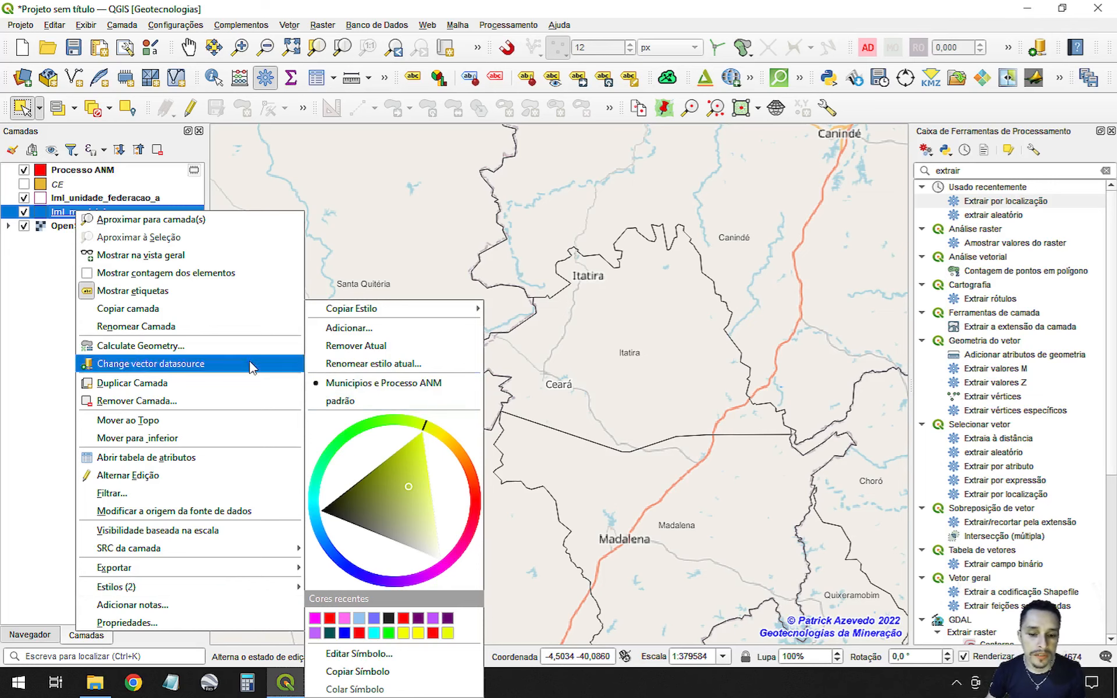
pyautogui.click(260, 7)
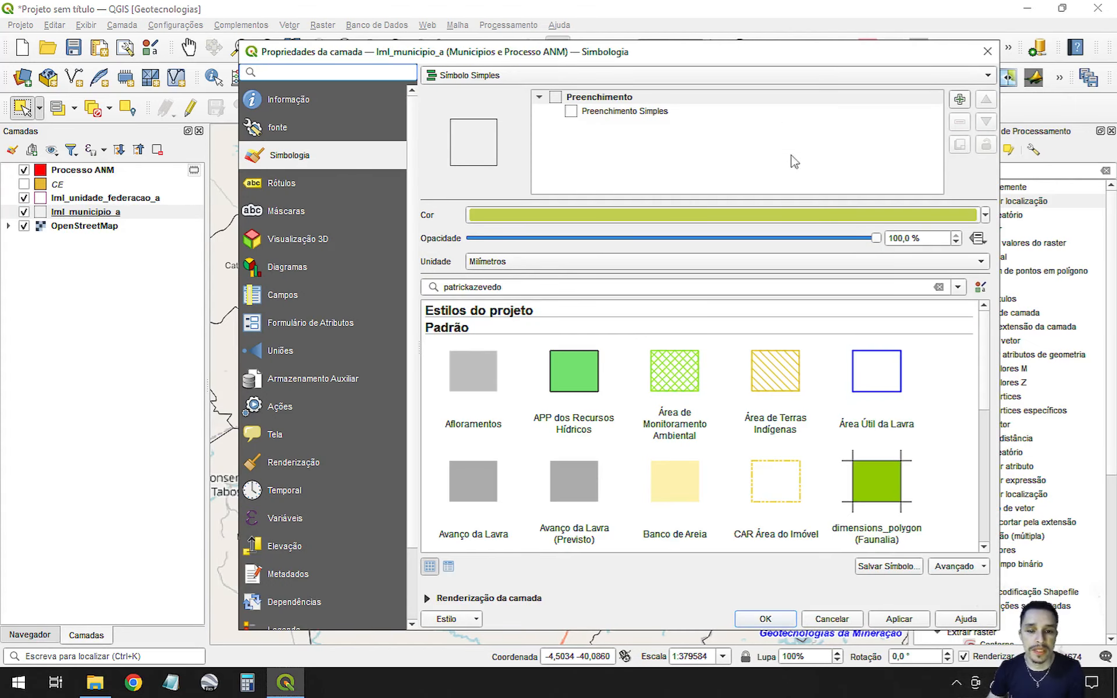
pyautogui.moveTo(548, 53); pyautogui.dragTo(518, 44)
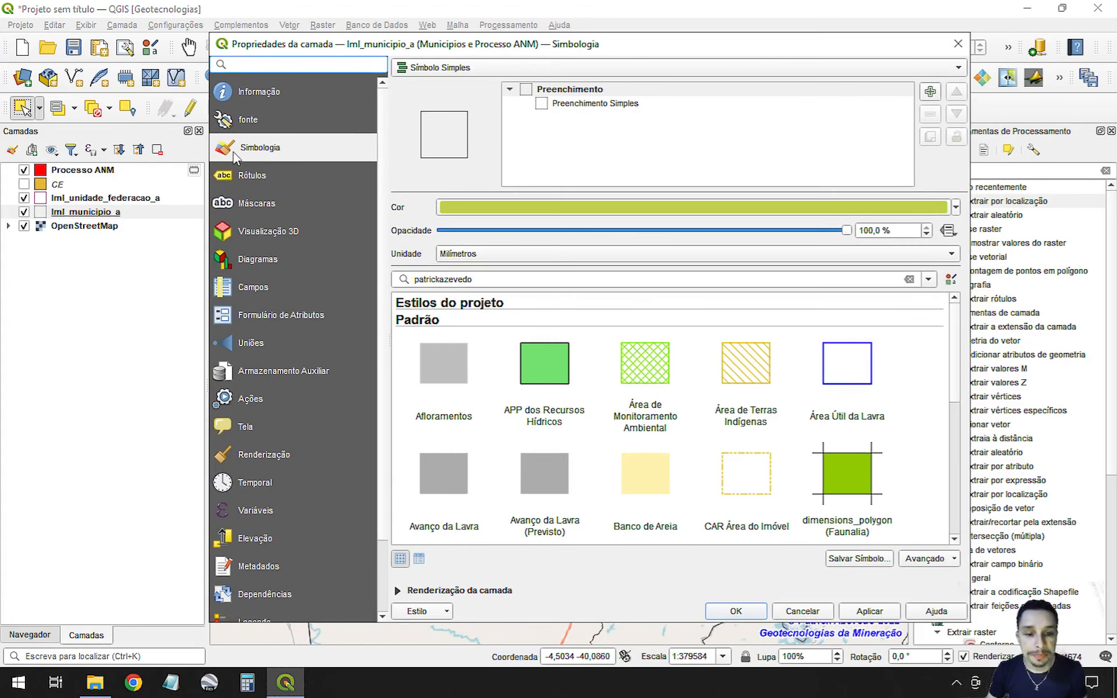
pyautogui.click(493, 67)
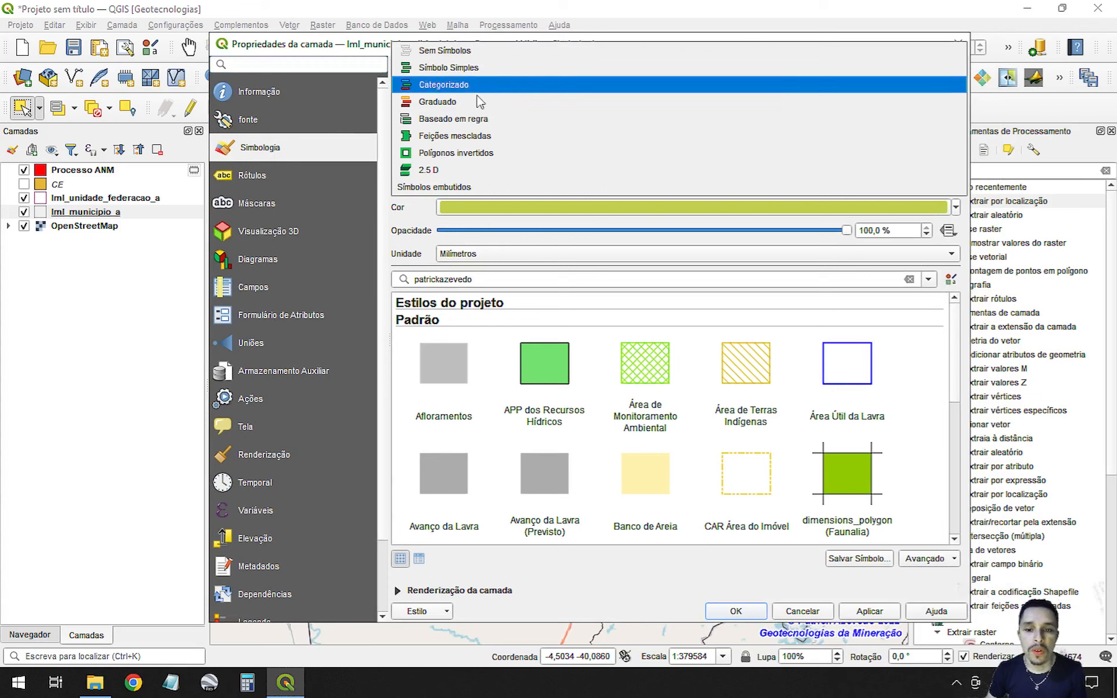
pyautogui.click(465, 122)
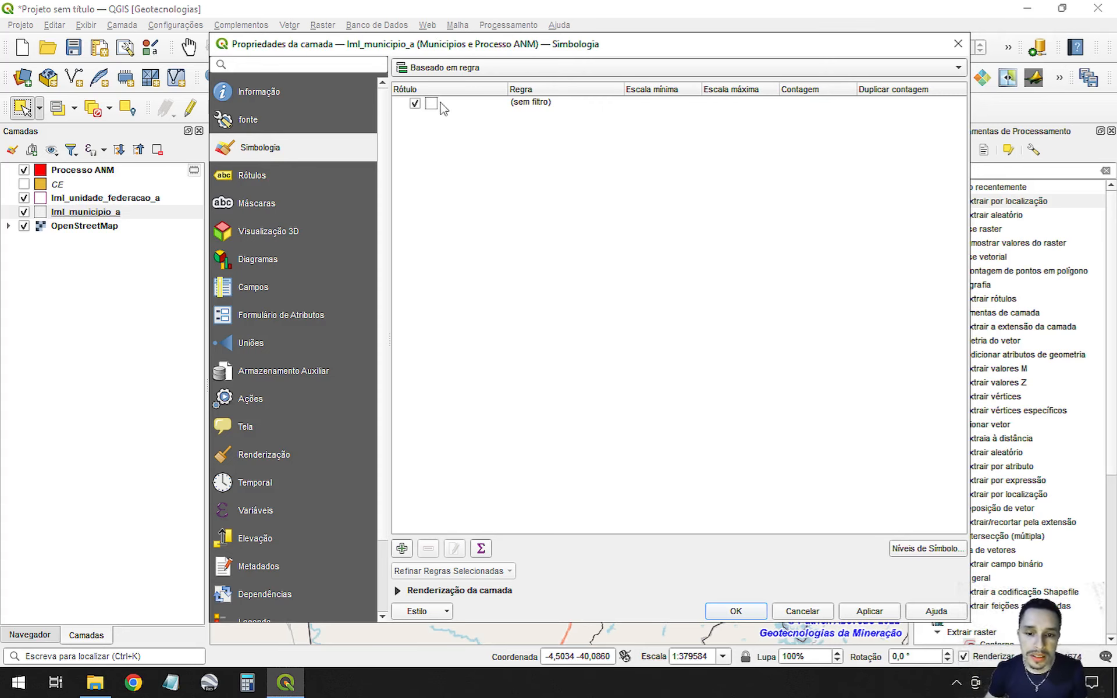
# Add a symbology rule that captures all other features (Outros).
pyautogui.click(401, 548)
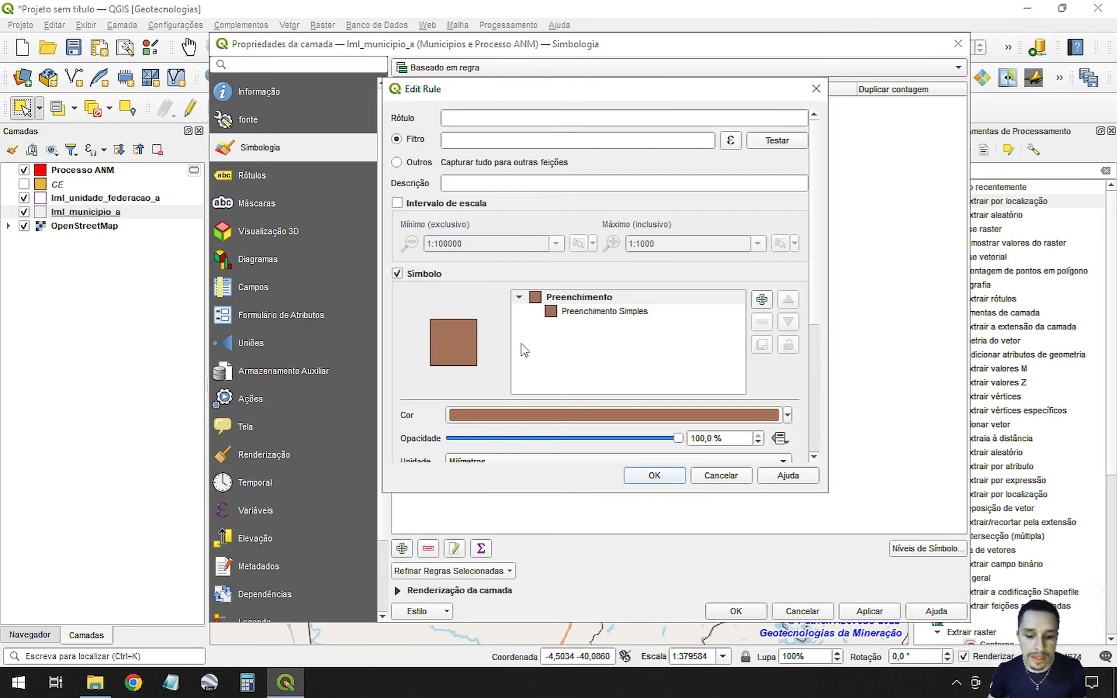
pyautogui.moveTo(550, 91); pyautogui.dragTo(618, 185)
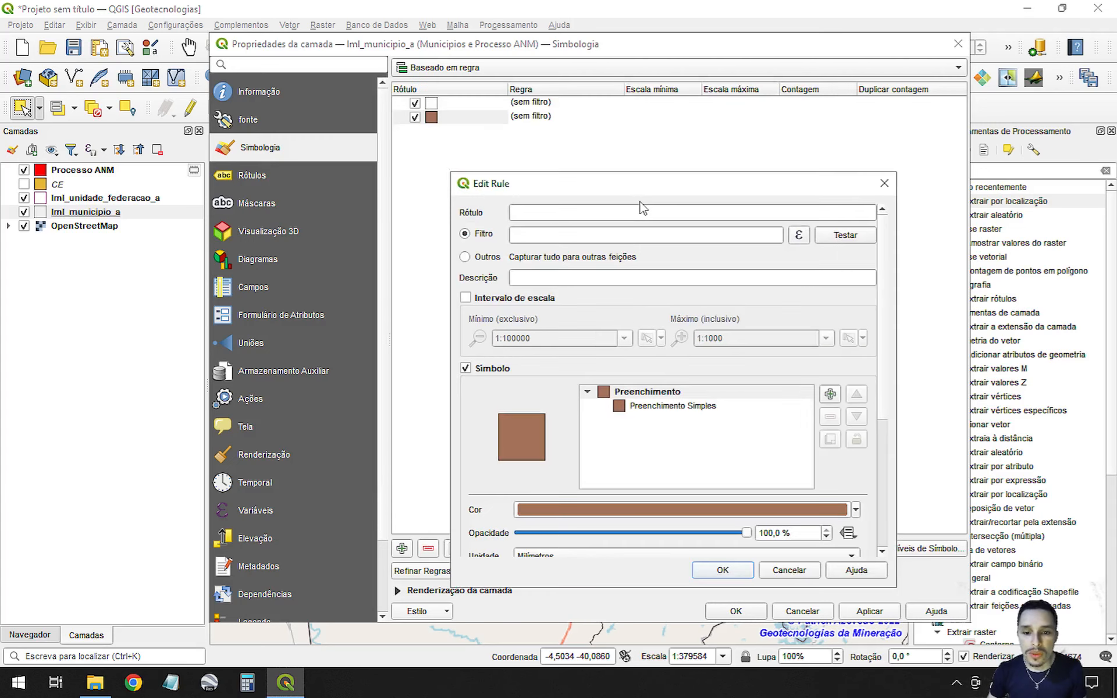
pyautogui.click(476, 260)
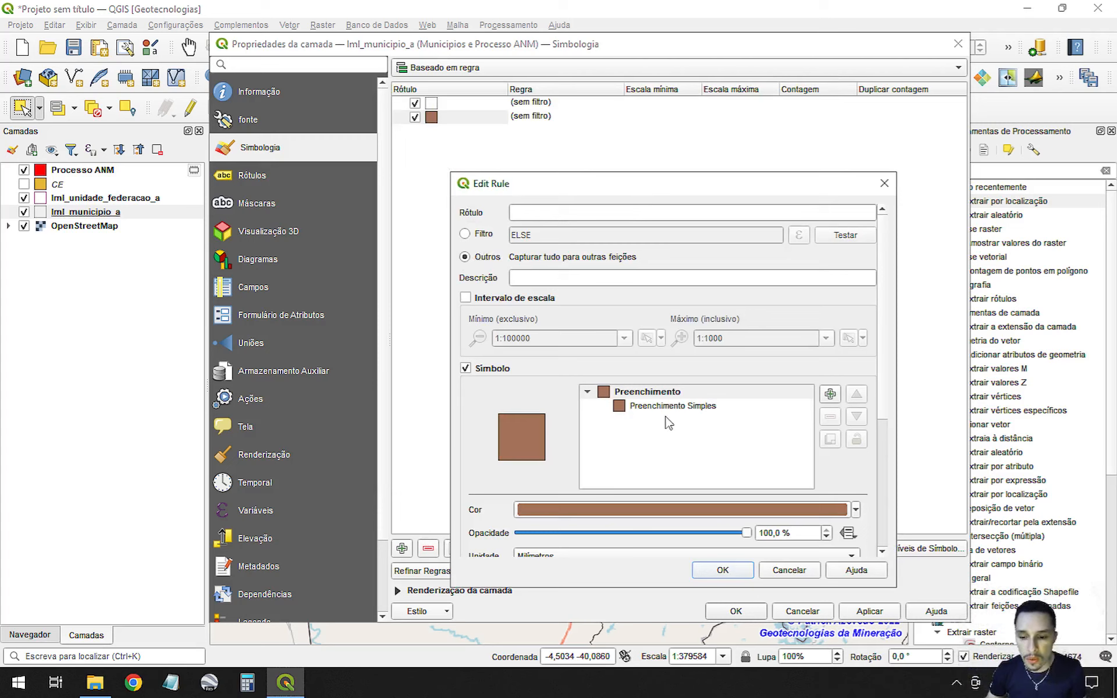
# Give the rule for other features a simple fill with no brush (Sem pincel) and a stroke colour at 43% opacity.
pyautogui.click(690, 407)
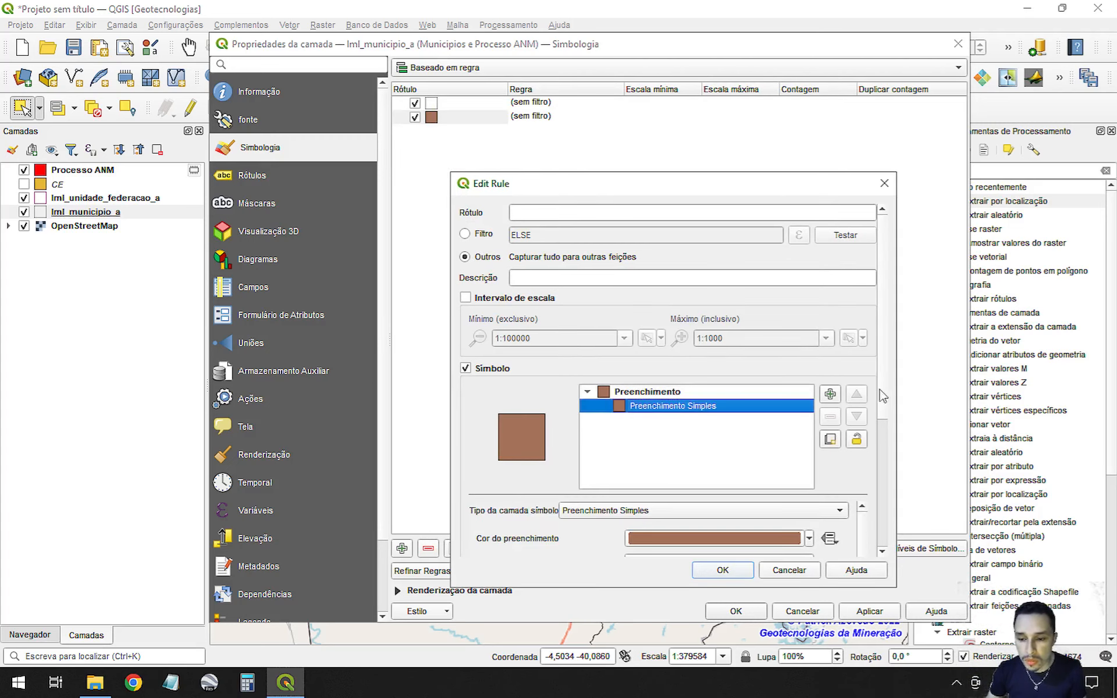
pyautogui.scroll(-5, 882, 396)
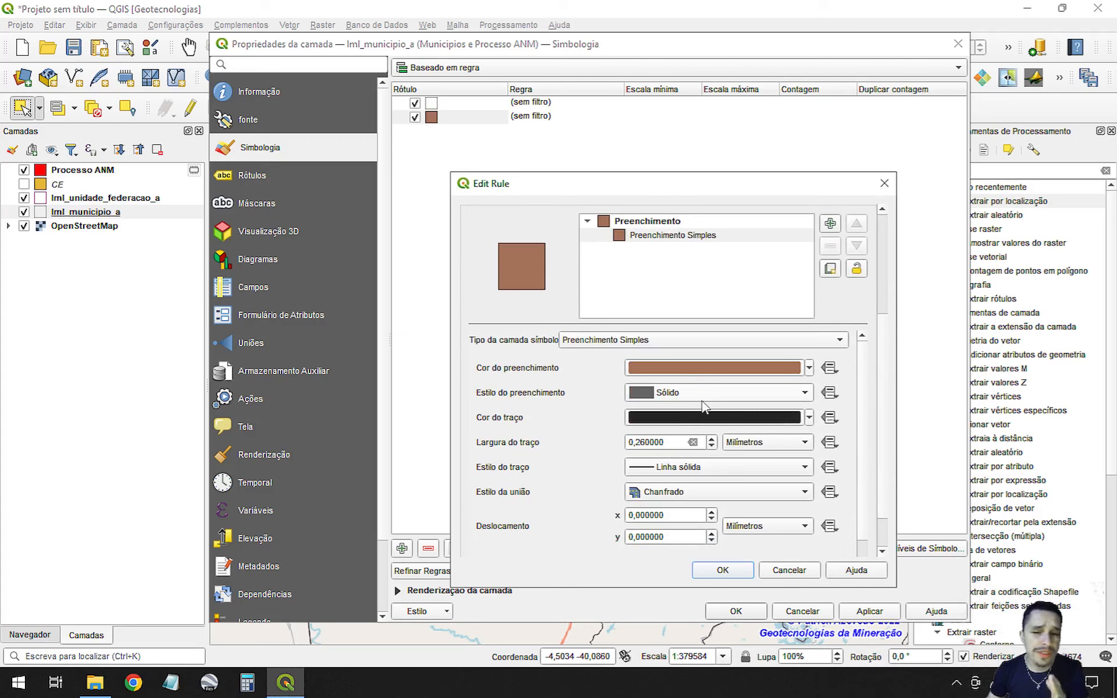
pyautogui.click(704, 401)
pyautogui.click(706, 404)
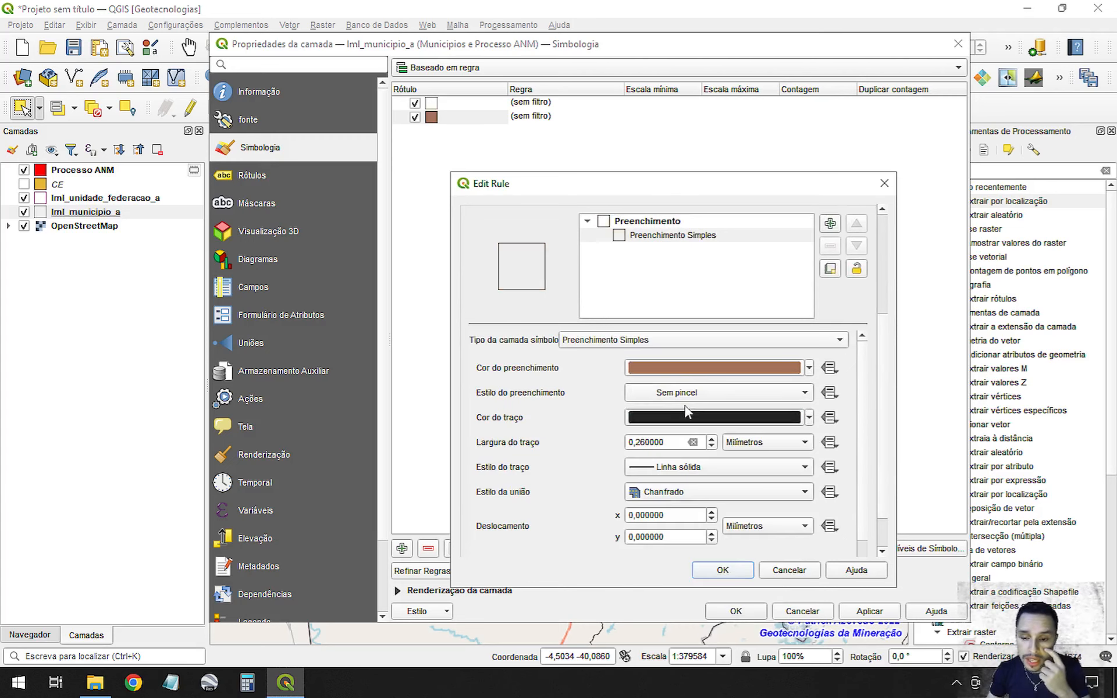
pyautogui.click(698, 418)
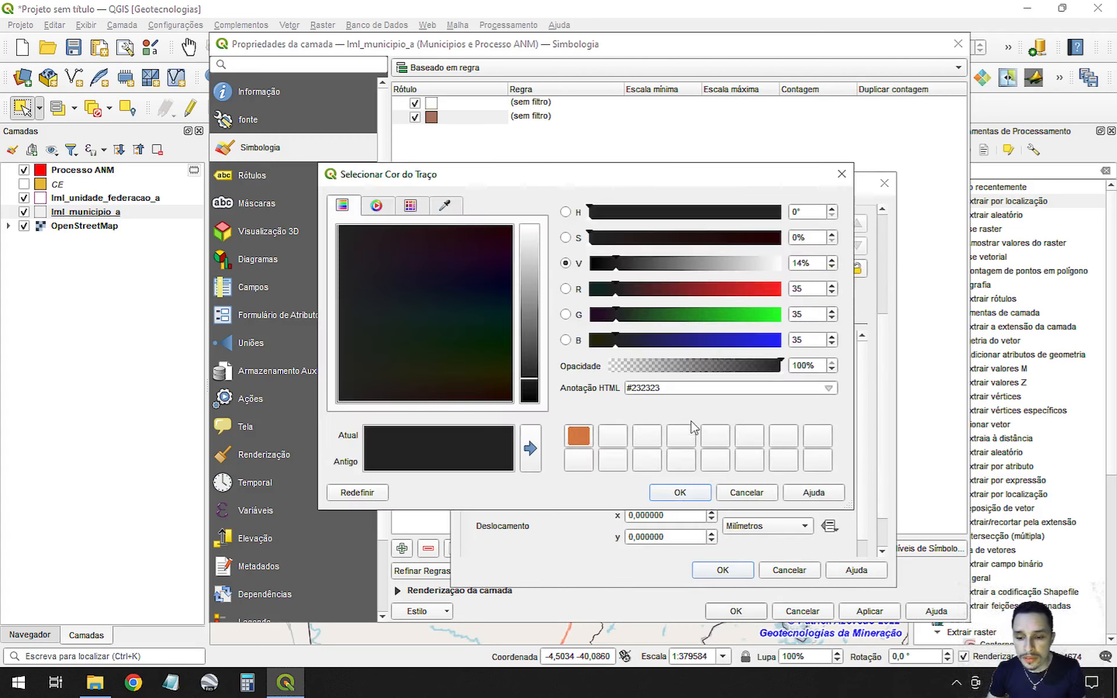
pyautogui.moveTo(778, 365); pyautogui.dragTo(744, 372)
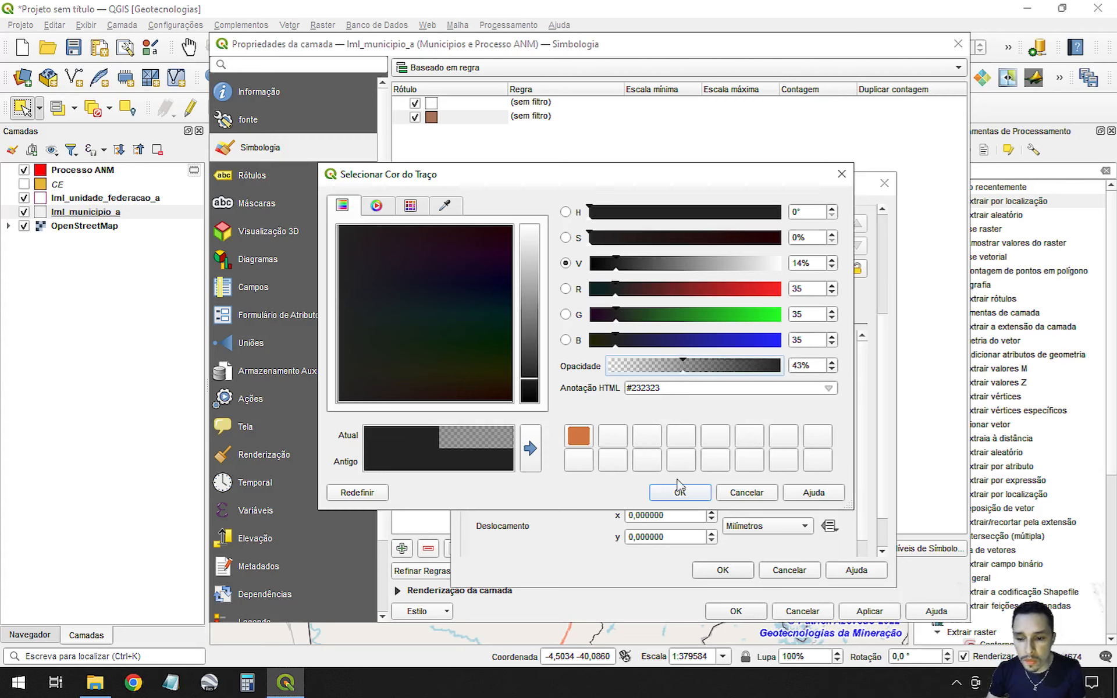
pyautogui.click(680, 492)
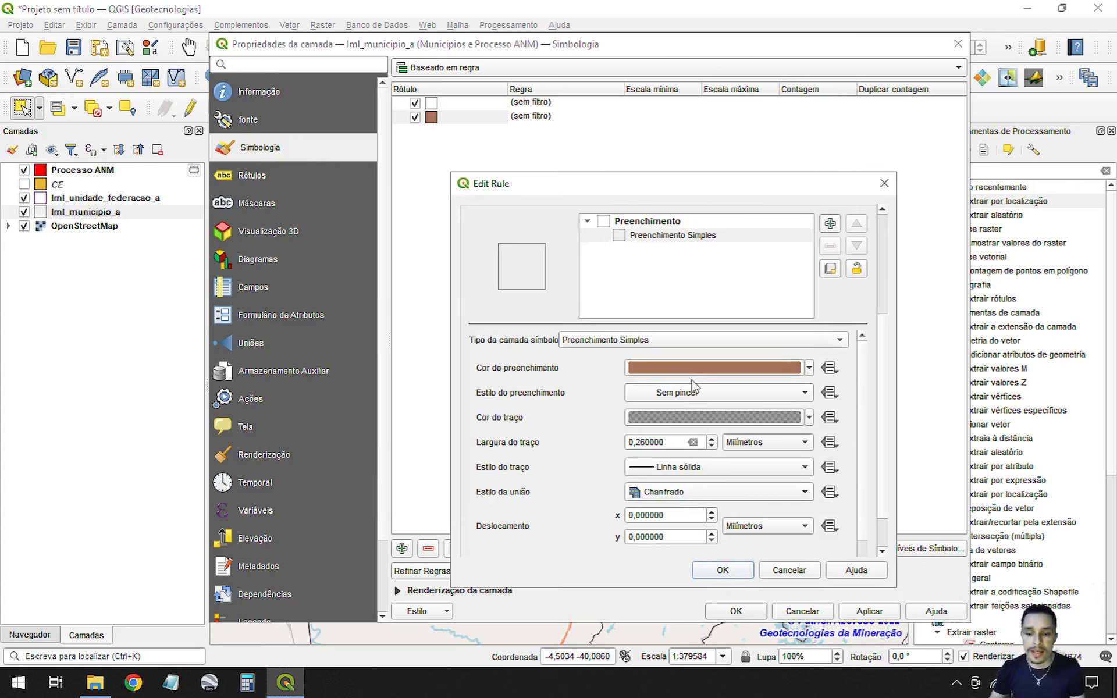
pyautogui.click(723, 571)
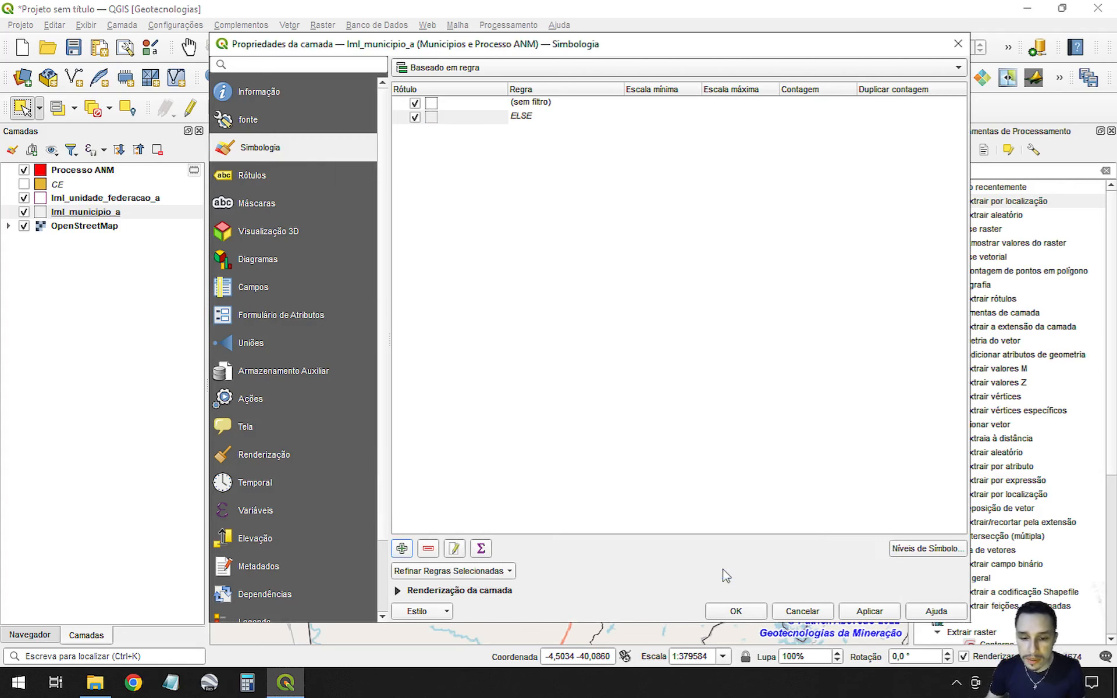
# Set the fill style of the unfiltered rule's simple fill to solid (Sólido).
pyautogui.click(441, 104)
pyautogui.doubleClick(436, 107)
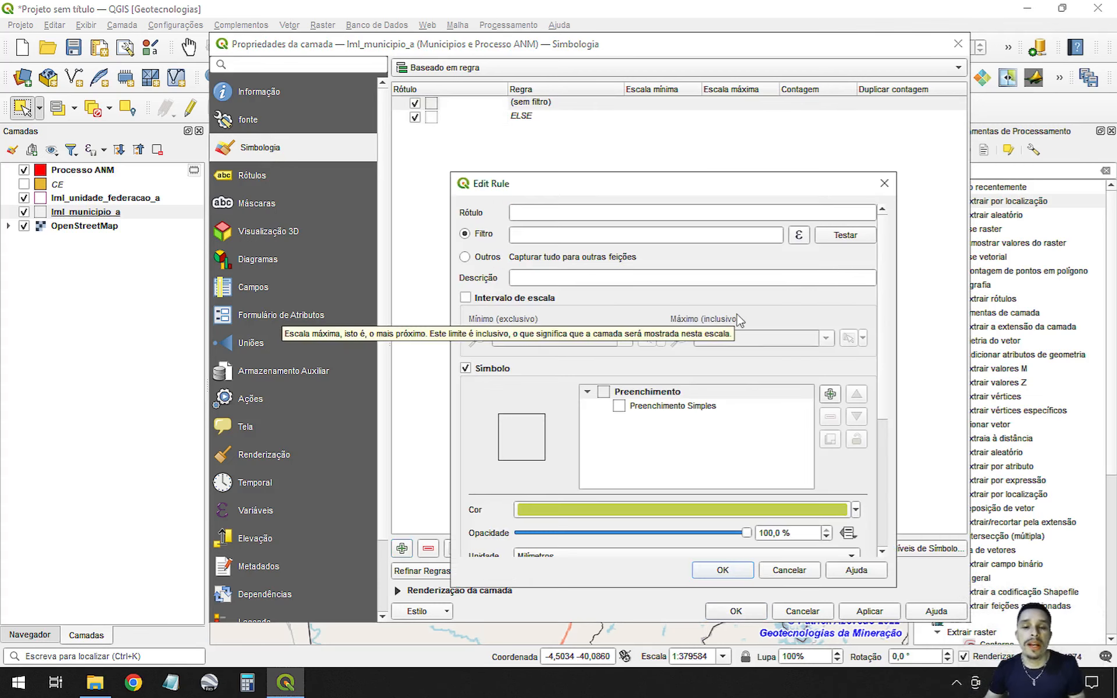
pyautogui.click(667, 407)
pyautogui.moveTo(719, 172); pyautogui.dragTo(719, 33)
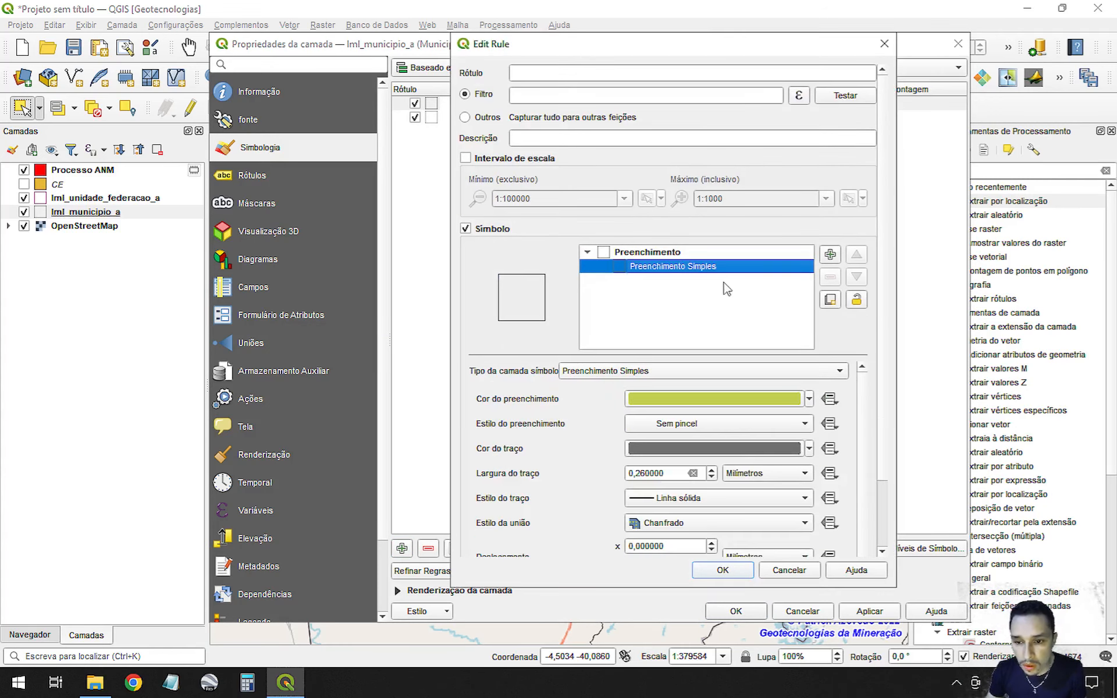
pyautogui.click(703, 430)
pyautogui.click(690, 406)
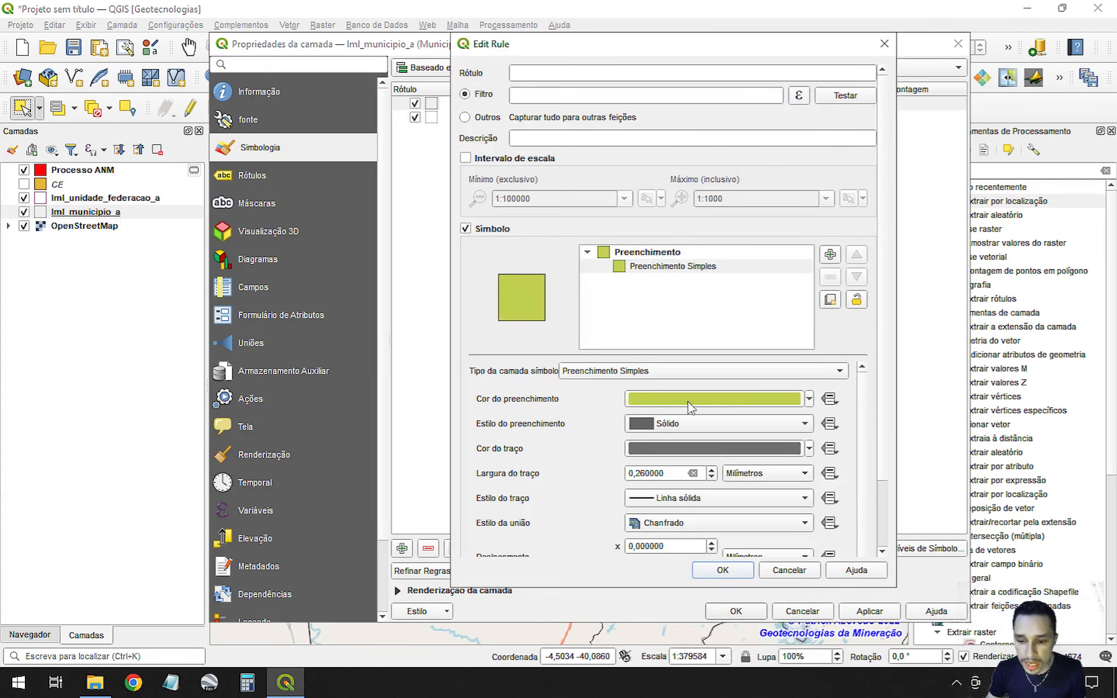
# Set the unfiltered rule's fill colour to red #ff0000 with 40% opacity.
pyautogui.click(703, 403)
pyautogui.moveTo(725, 318); pyautogui.dragTo(556, 315)
pyautogui.moveTo(617, 339); pyautogui.dragTo(545, 335)
pyautogui.moveTo(596, 313)
pyautogui.mouseDown()
pyautogui.moveTo(638, 310)
pyautogui.moveTo(579, 314)
pyautogui.mouseUp()
pyautogui.moveTo(732, 267); pyautogui.dragTo(783, 264)
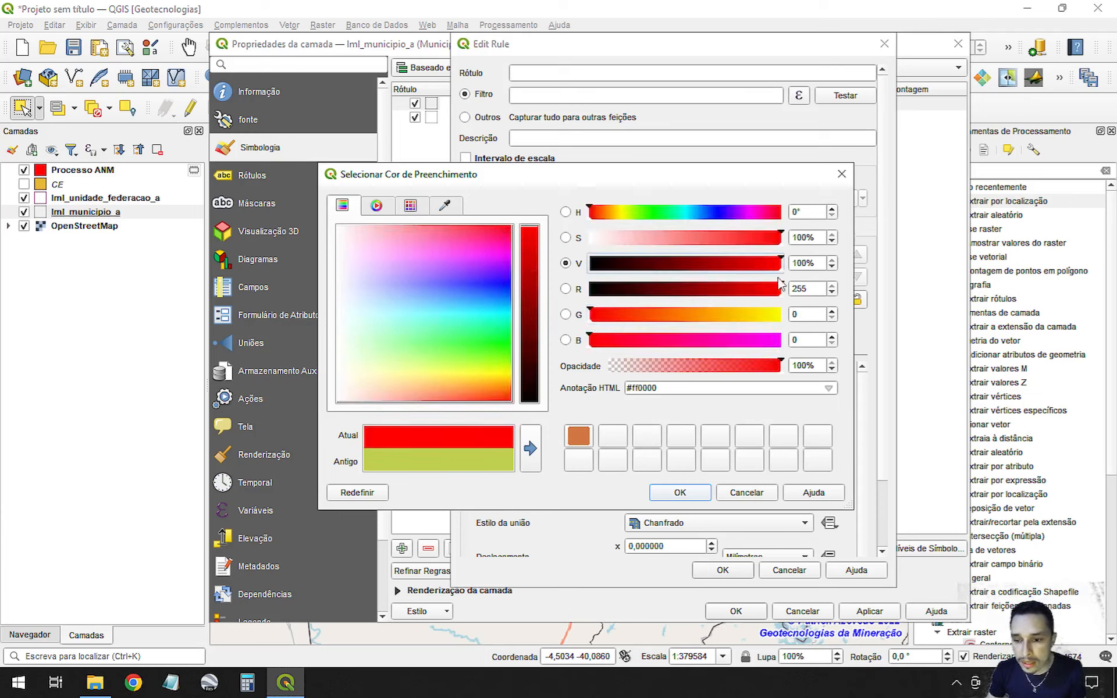
pyautogui.moveTo(765, 367); pyautogui.dragTo(694, 366)
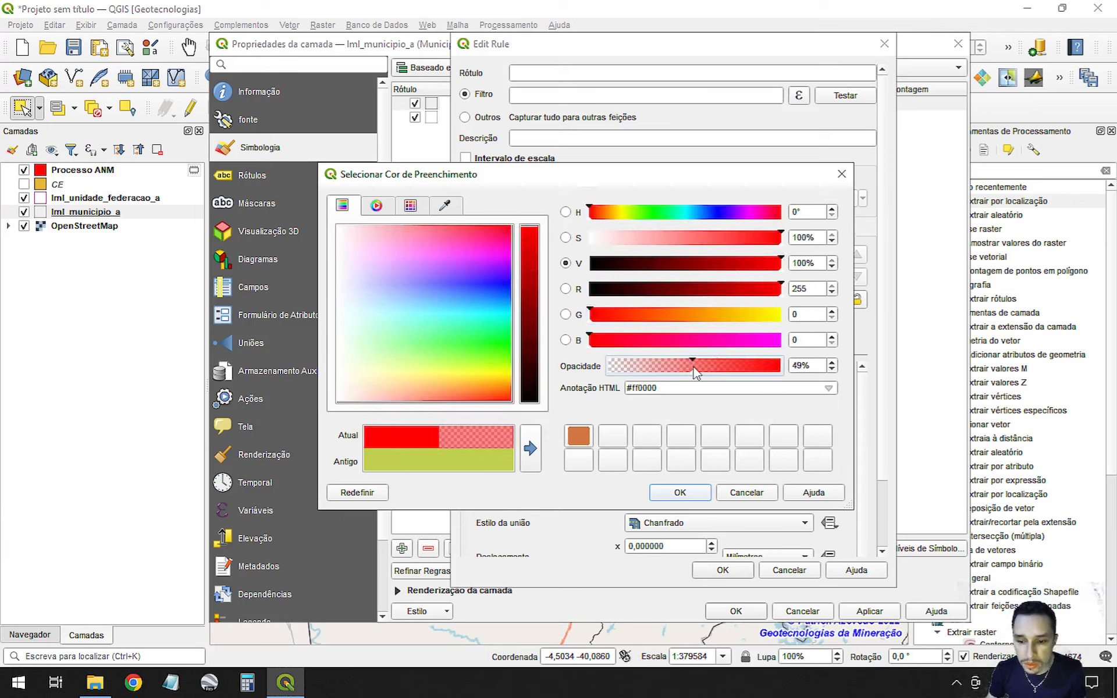
pyautogui.click(700, 495)
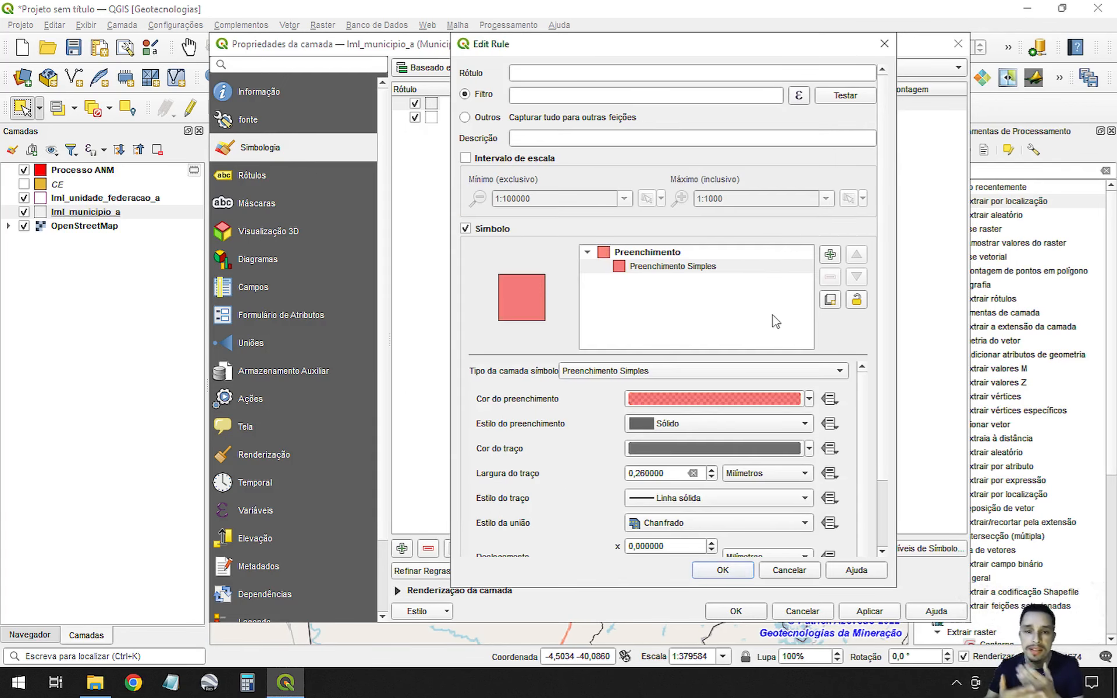
pyautogui.click(747, 400)
pyautogui.moveTo(693, 367); pyautogui.dragTo(679, 373)
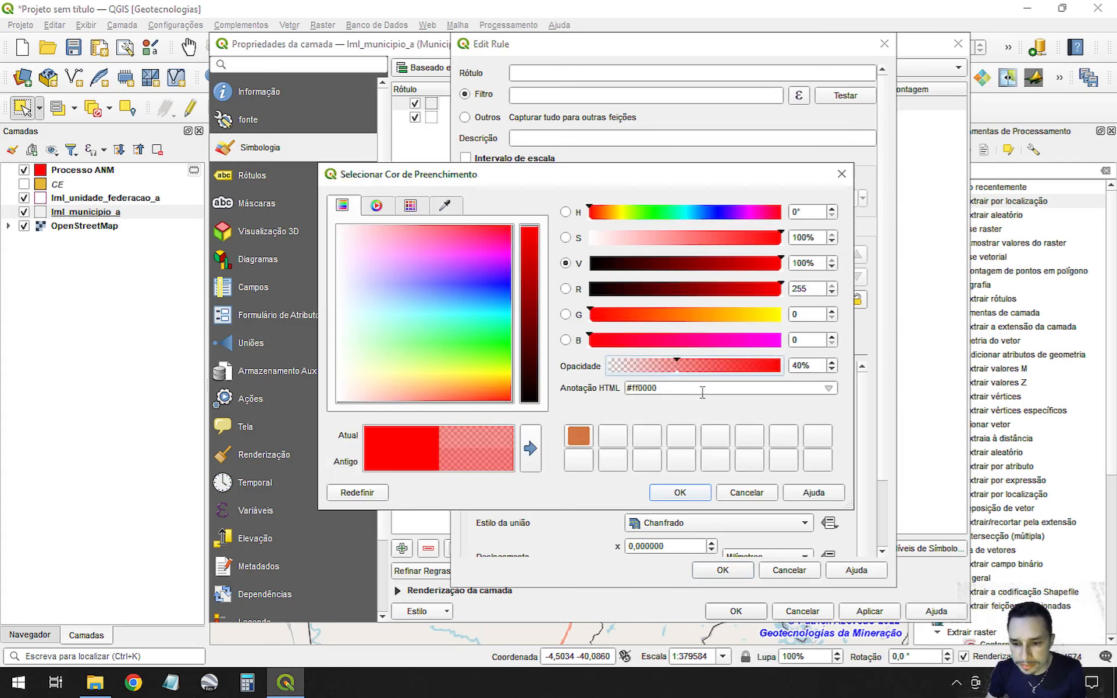
pyautogui.click(704, 496)
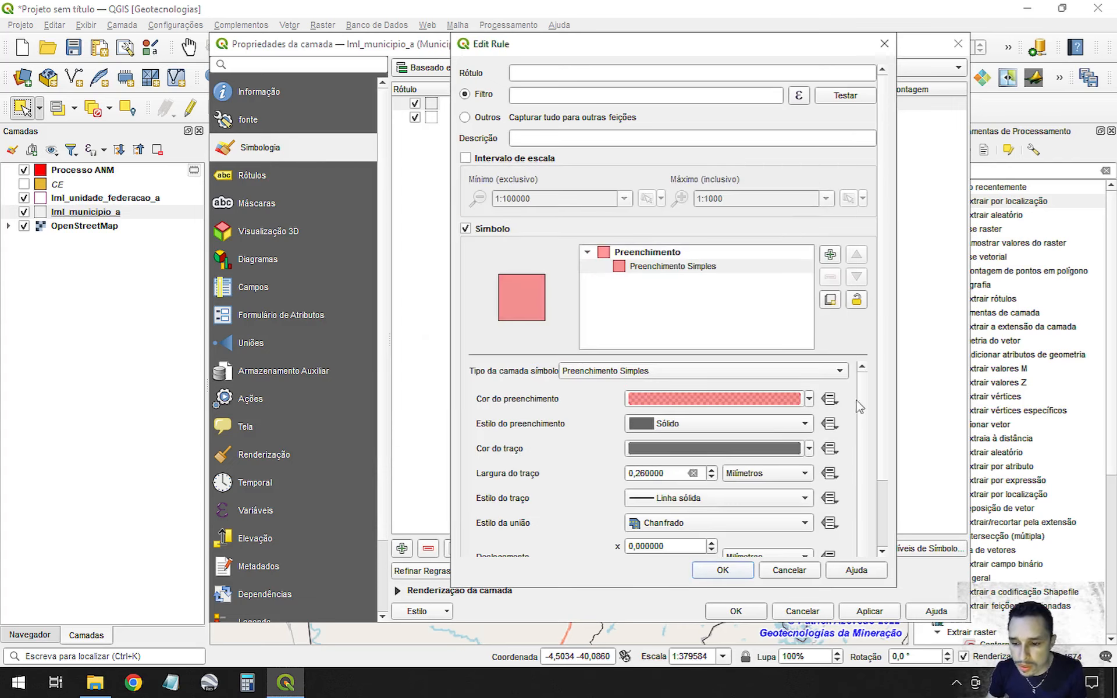
# Set the unfiltered rule's stroke colour to red #ff0000 and its stroke width to 0.46 mm.
pyautogui.click(727, 449)
pyautogui.moveTo(721, 286); pyautogui.dragTo(803, 292)
pyautogui.moveTo(753, 239); pyautogui.dragTo(852, 240)
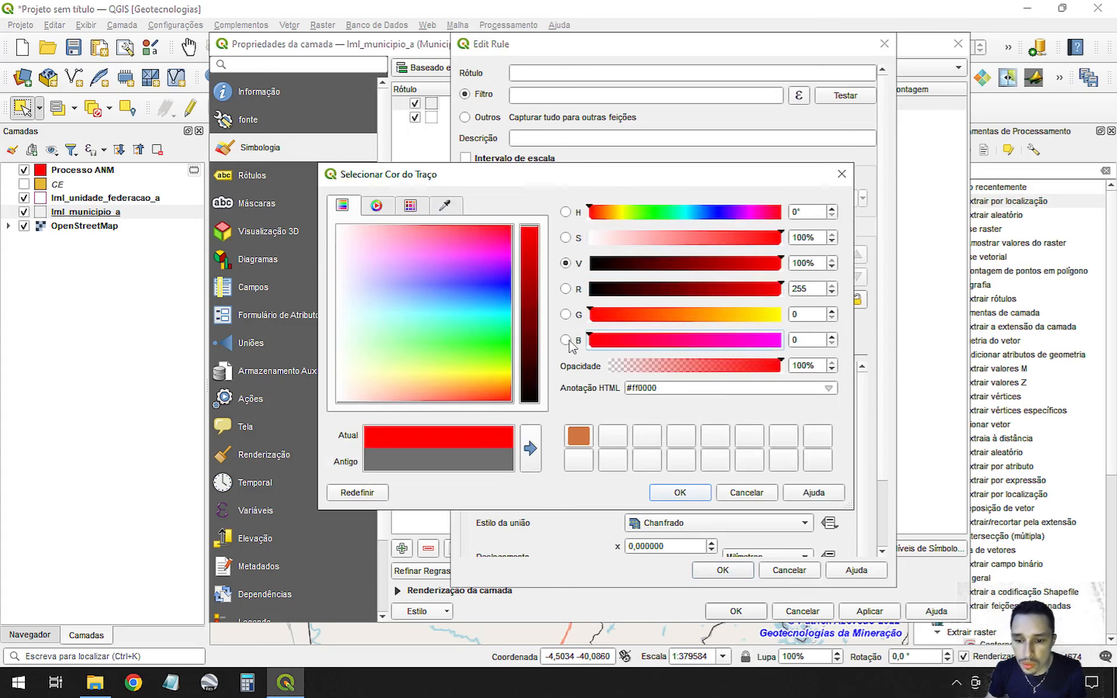
pyautogui.click(681, 494)
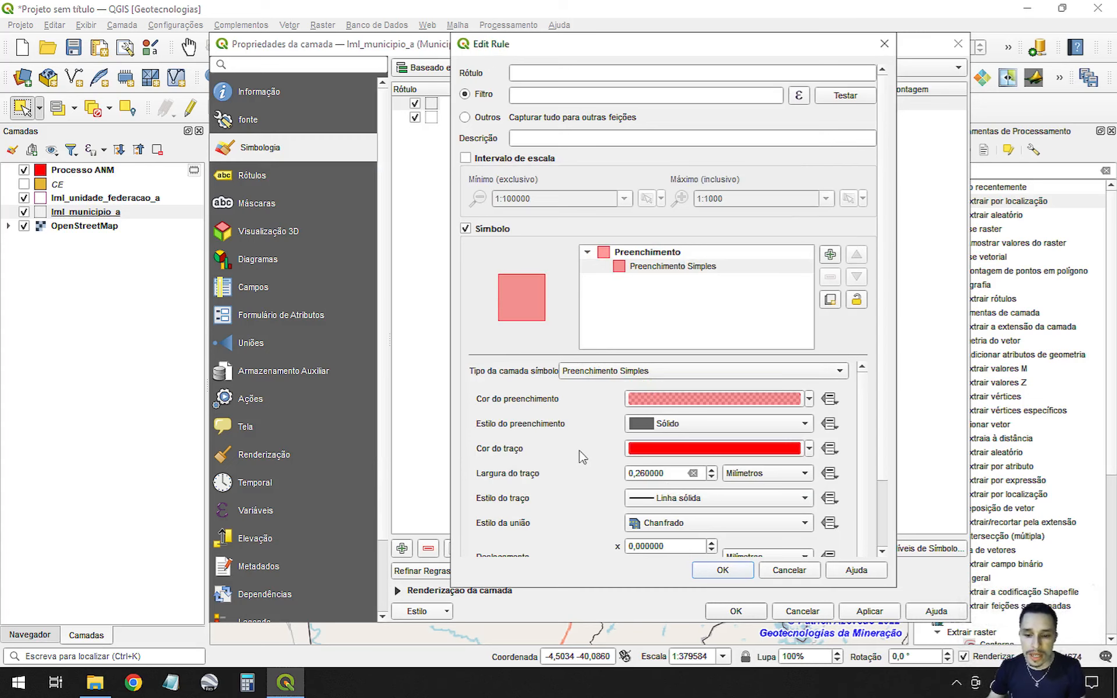
pyautogui.scroll(1, 652, 477)
# Enable draw effects on the red fill, add a drop shadow (Sombra projetada) with a 0 mm offset distance, and save the rule.
pyautogui.scroll(-1, 881, 409)
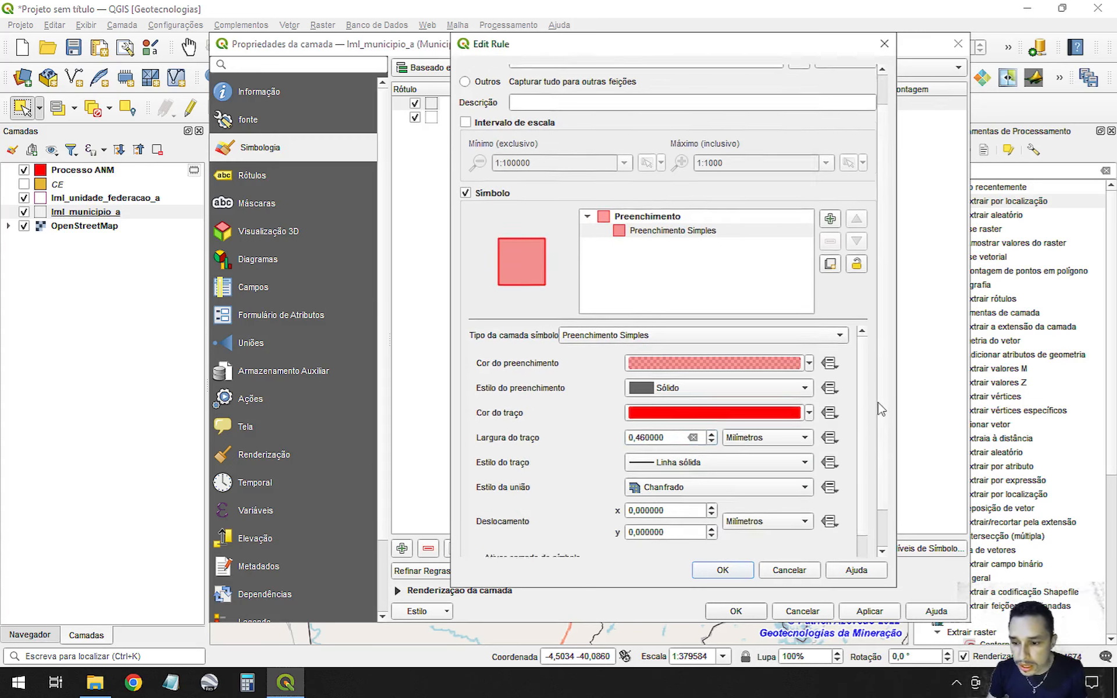
pyautogui.scroll(-1, 881, 409)
pyautogui.scroll(-2, 867, 439)
pyautogui.click(656, 499)
pyautogui.click(747, 495)
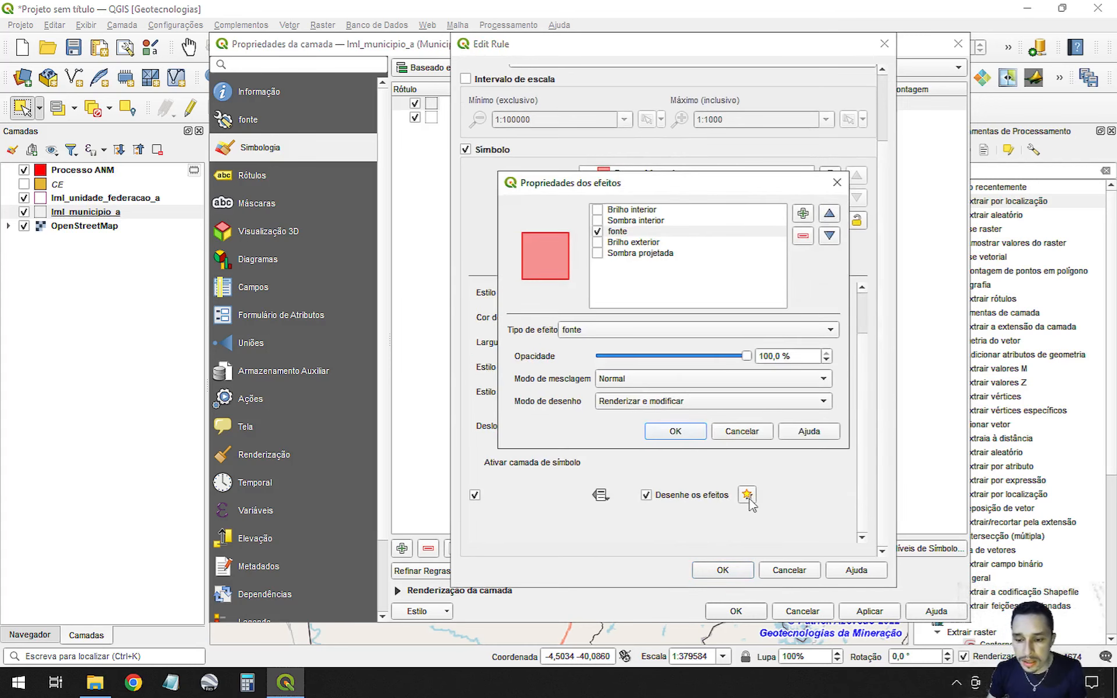
pyautogui.click(638, 253)
pyautogui.click(598, 253)
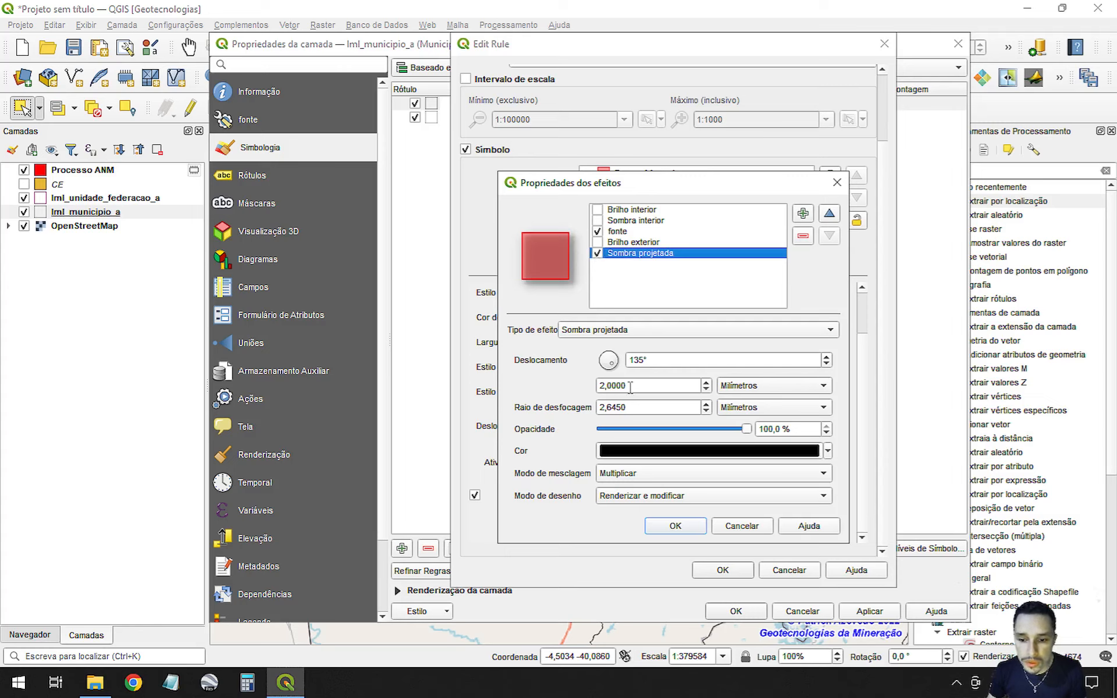
pyautogui.scroll(-2, 630, 386)
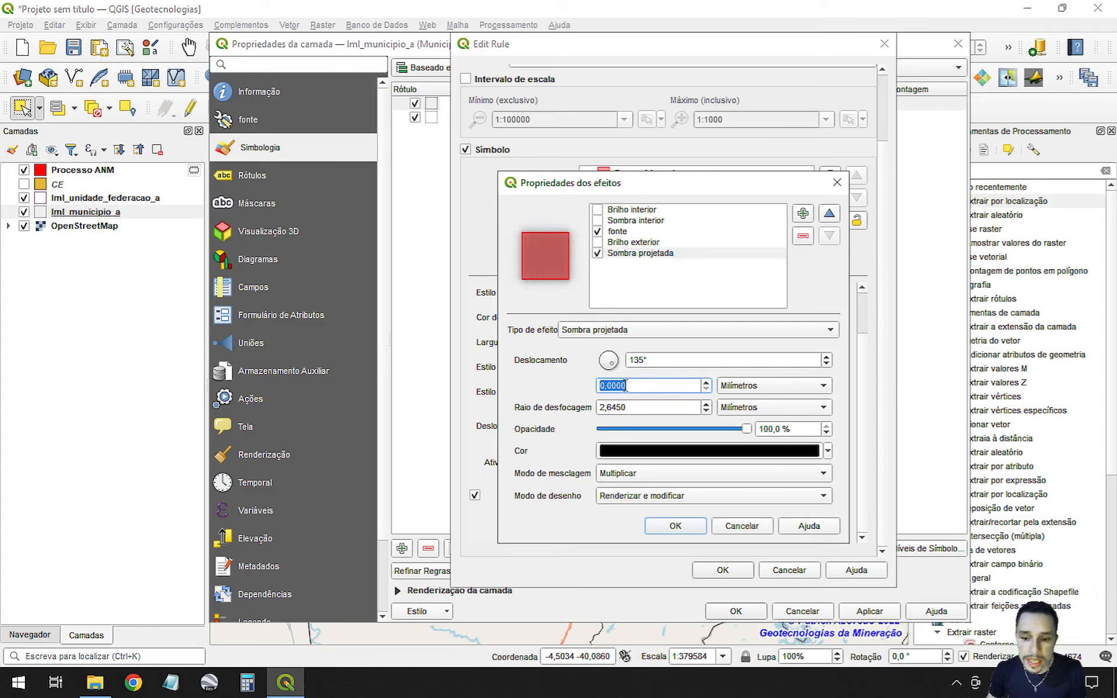
pyautogui.click(675, 526)
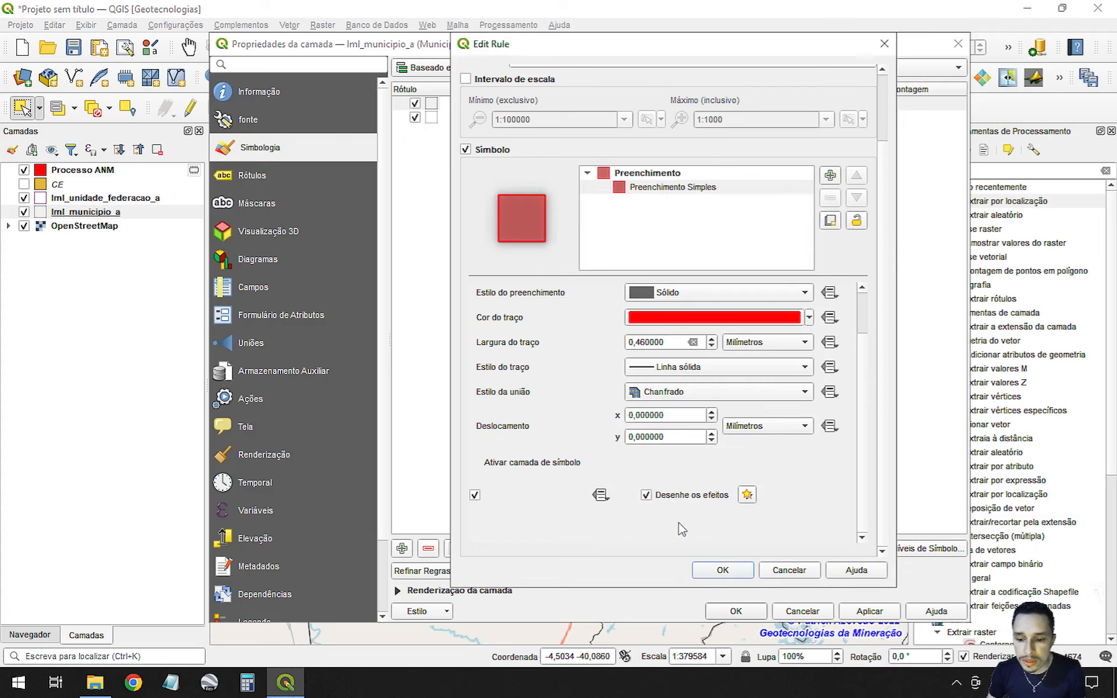
pyautogui.click(728, 569)
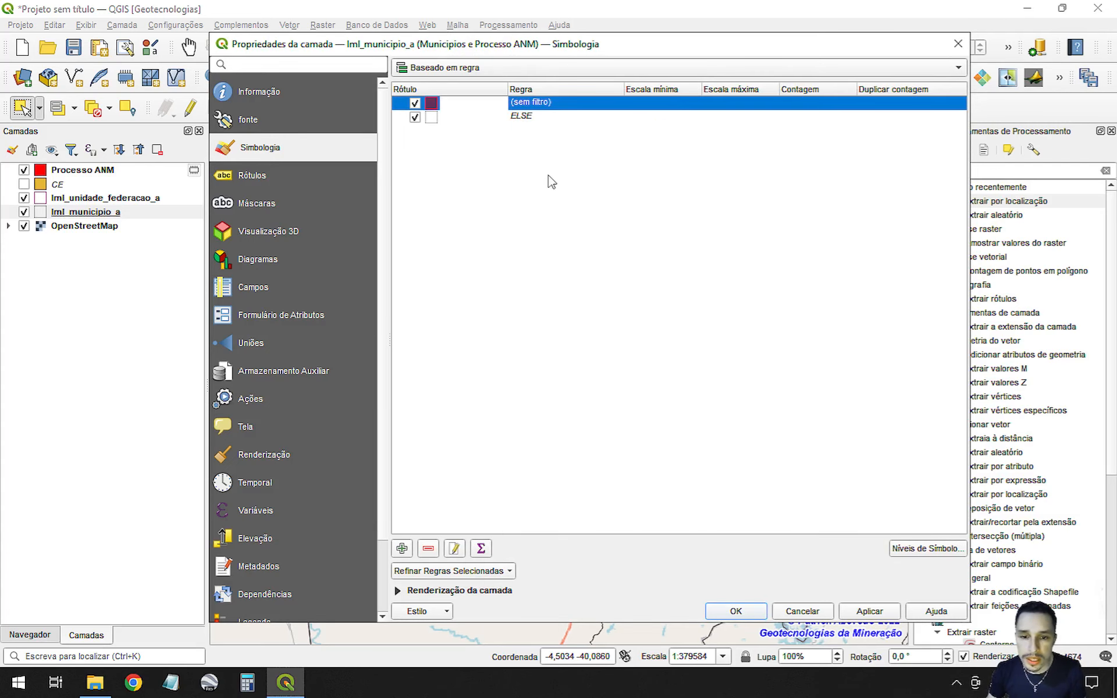
# Insert the saved user expression "Função Agregado Municípios e Processos" as the red rule's filter expression.
pyautogui.click(485, 108)
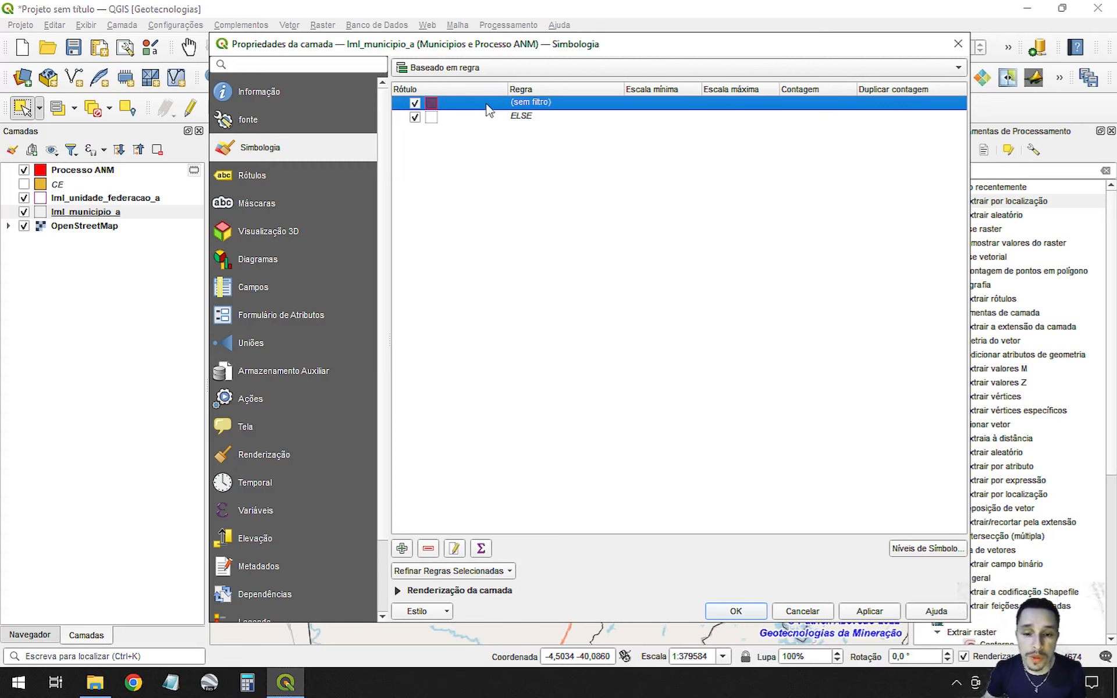
pyautogui.doubleClick(489, 108)
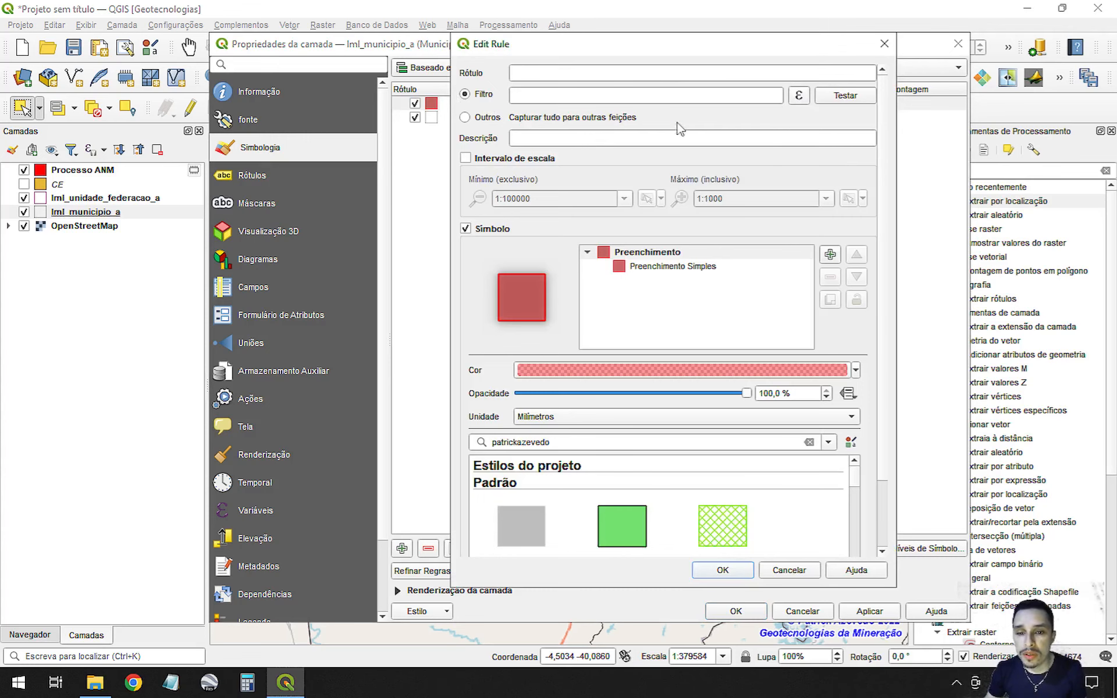
pyautogui.click(800, 97)
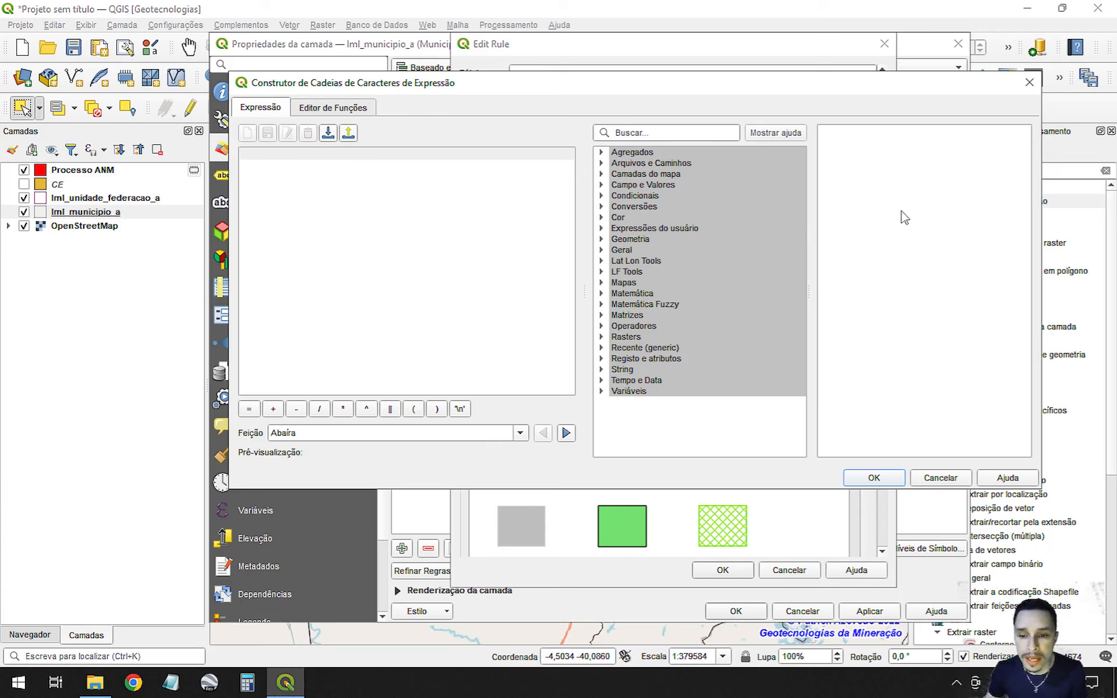
pyautogui.click(603, 228)
pyautogui.scroll(-12, 679, 343)
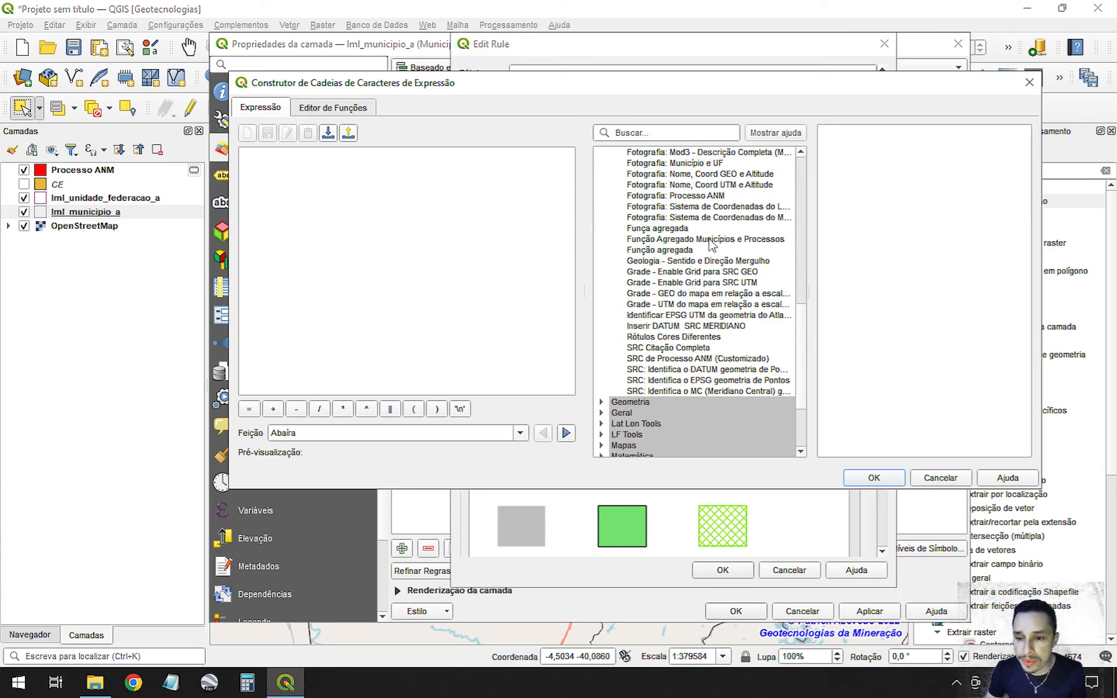
pyautogui.doubleClick(710, 240)
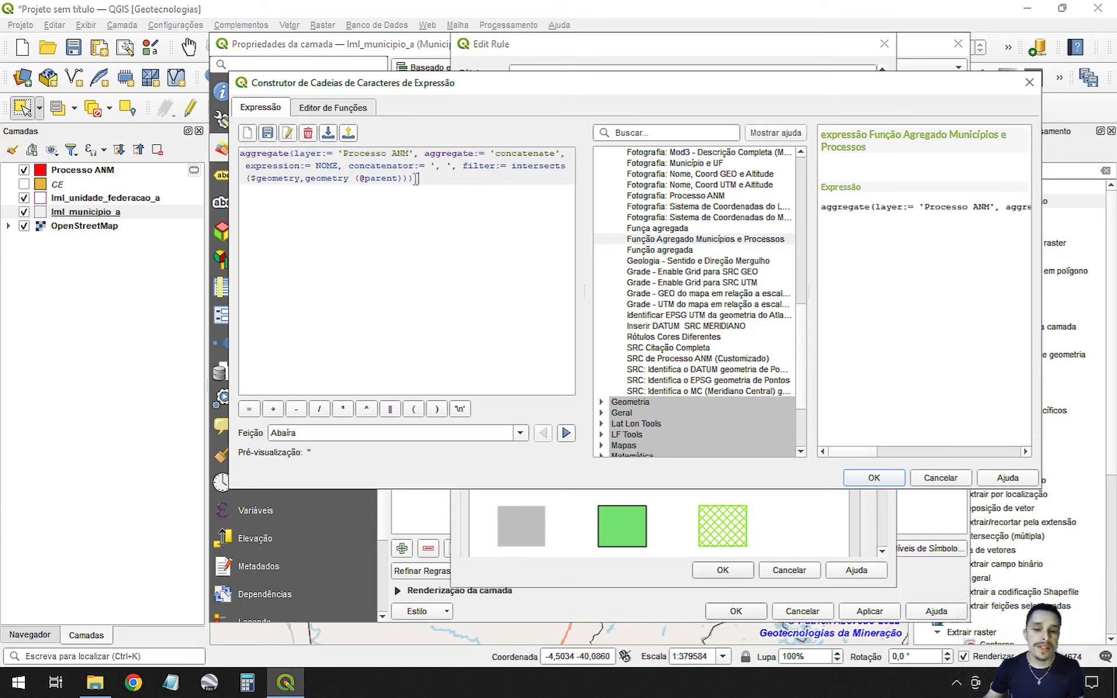
# Examine the aggregate expression, especially its layer argument 'Processo ANM' and the remaining parameters.
pyautogui.moveTo(414, 180); pyautogui.dragTo(245, 149)
pyautogui.click(448, 171)
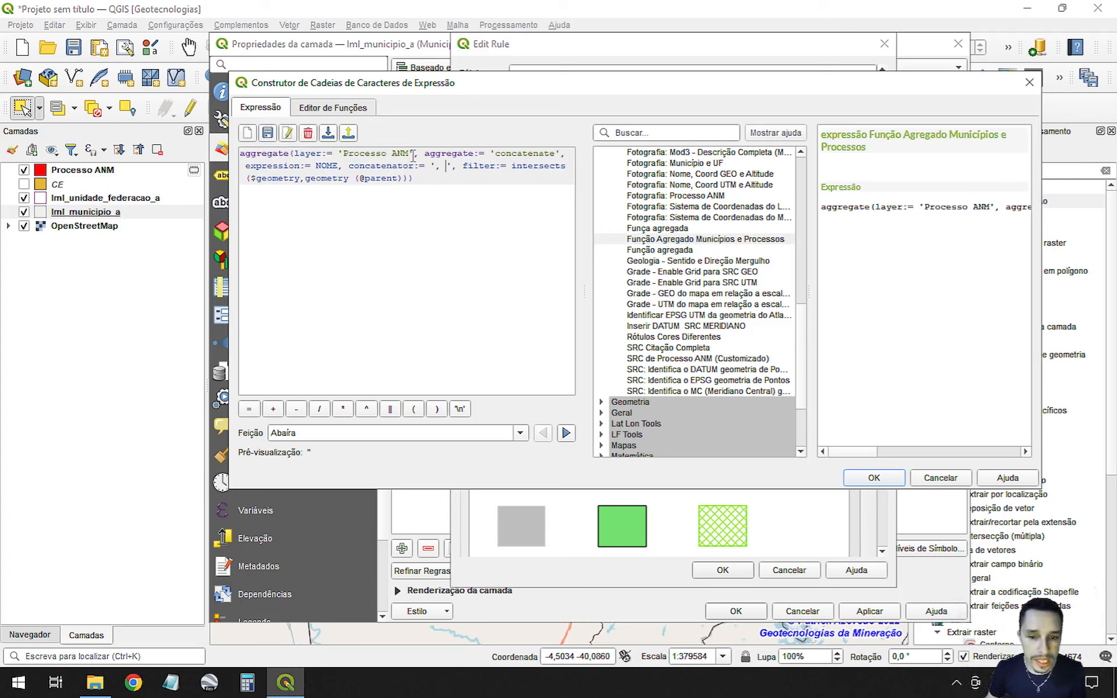
pyautogui.moveTo(414, 153); pyautogui.dragTo(345, 154)
pyautogui.click(365, 153)
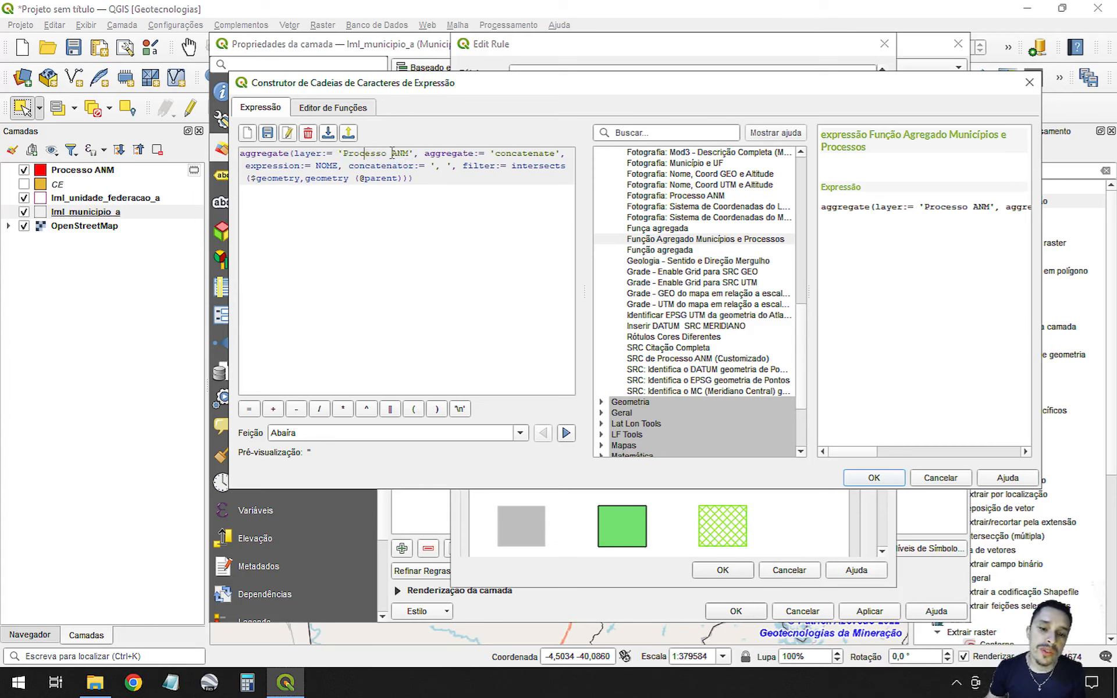
pyautogui.moveTo(410, 154); pyautogui.dragTo(344, 153)
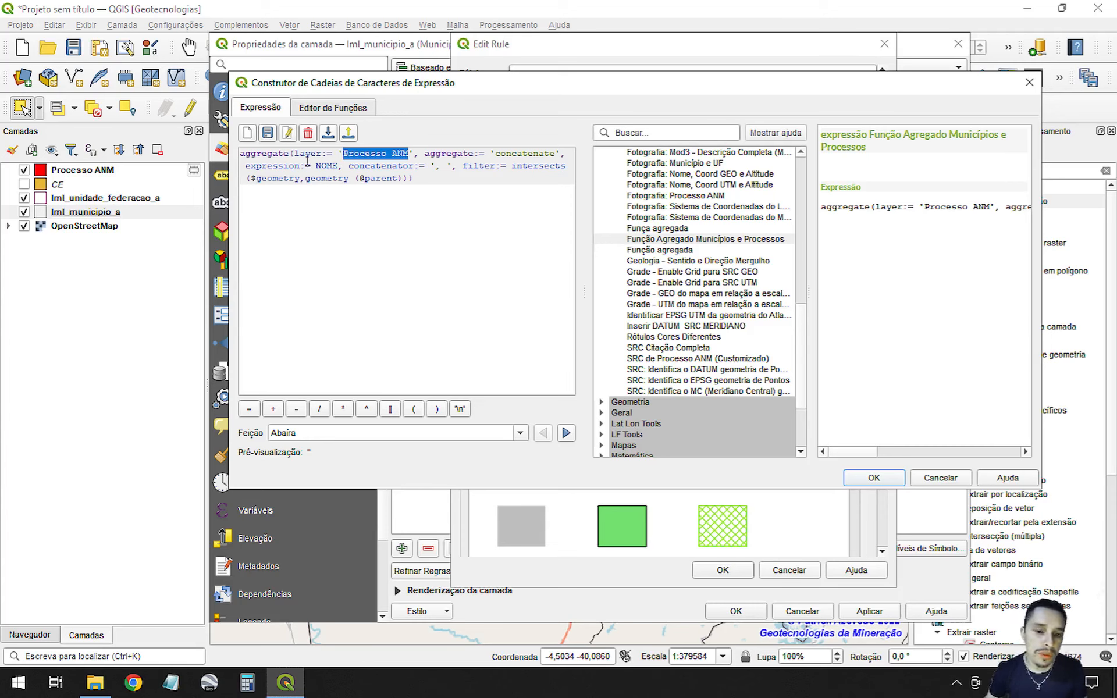
pyautogui.moveTo(415, 153); pyautogui.dragTo(433, 177)
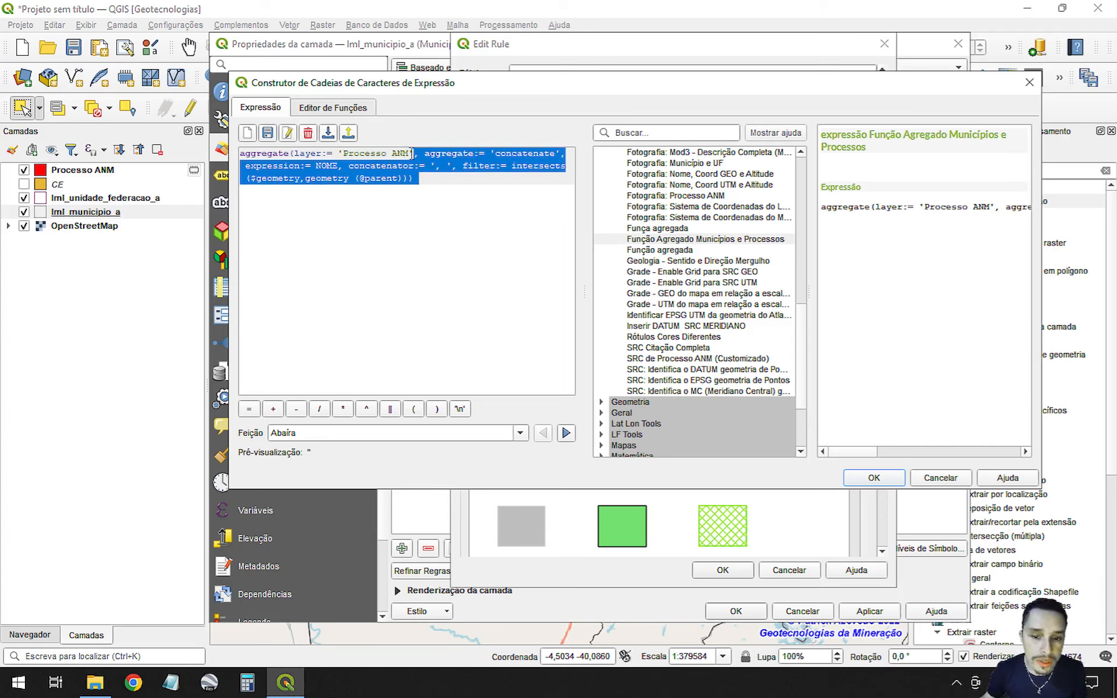
pyautogui.moveTo(412, 153); pyautogui.dragTo(343, 153)
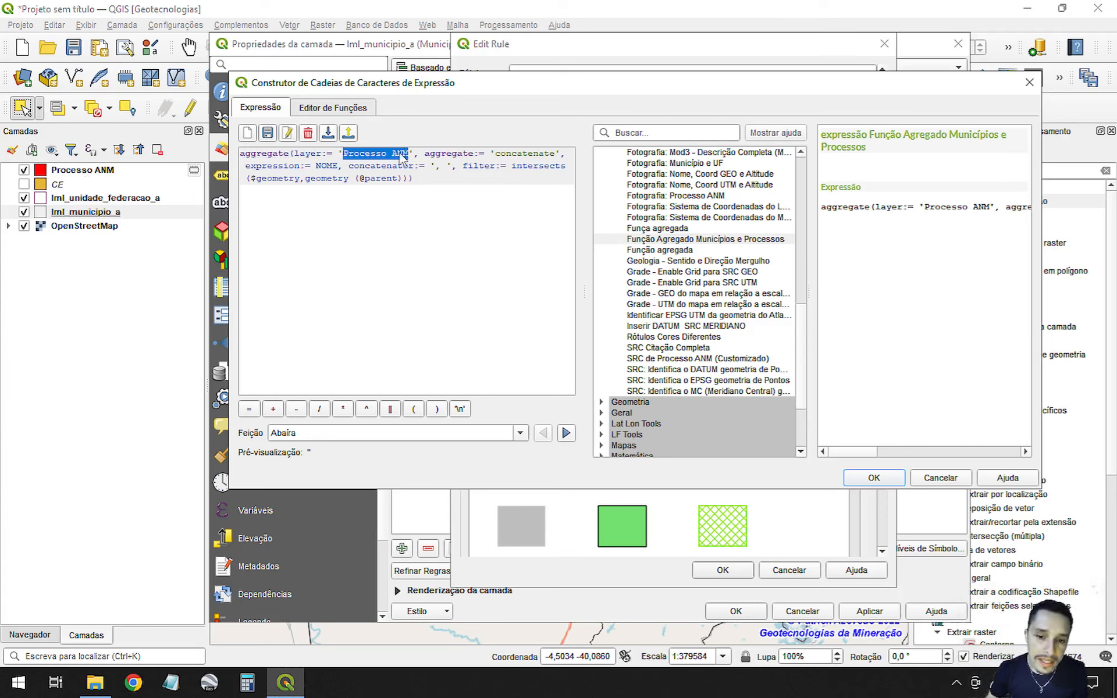
pyautogui.click(346, 155)
pyautogui.moveTo(346, 154); pyautogui.dragTo(410, 154)
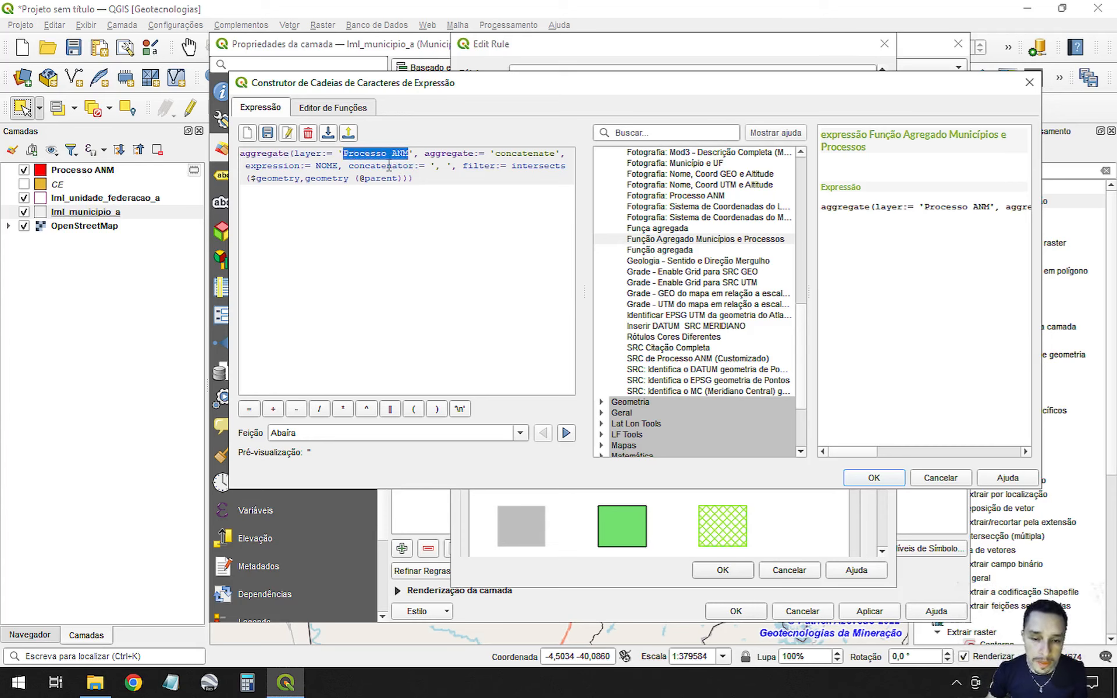
pyautogui.click(359, 155)
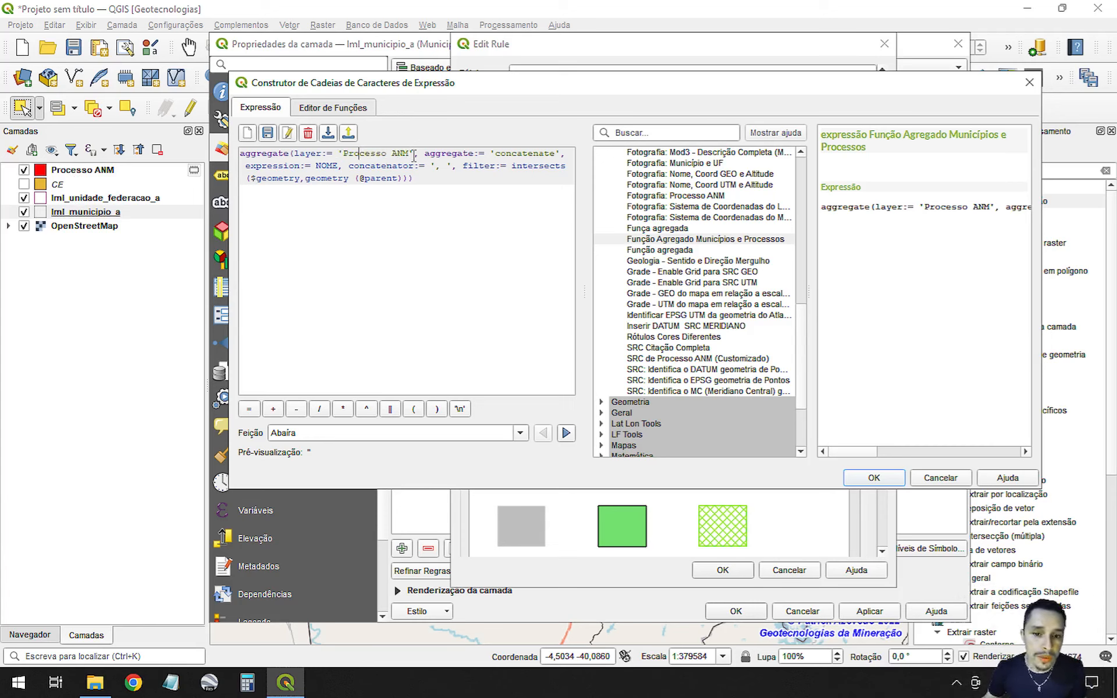
# Review the expression's 'Processo ANM' layer name, NOME field, concatenator and overall extent.
pyautogui.moveTo(409, 154); pyautogui.dragTo(346, 153)
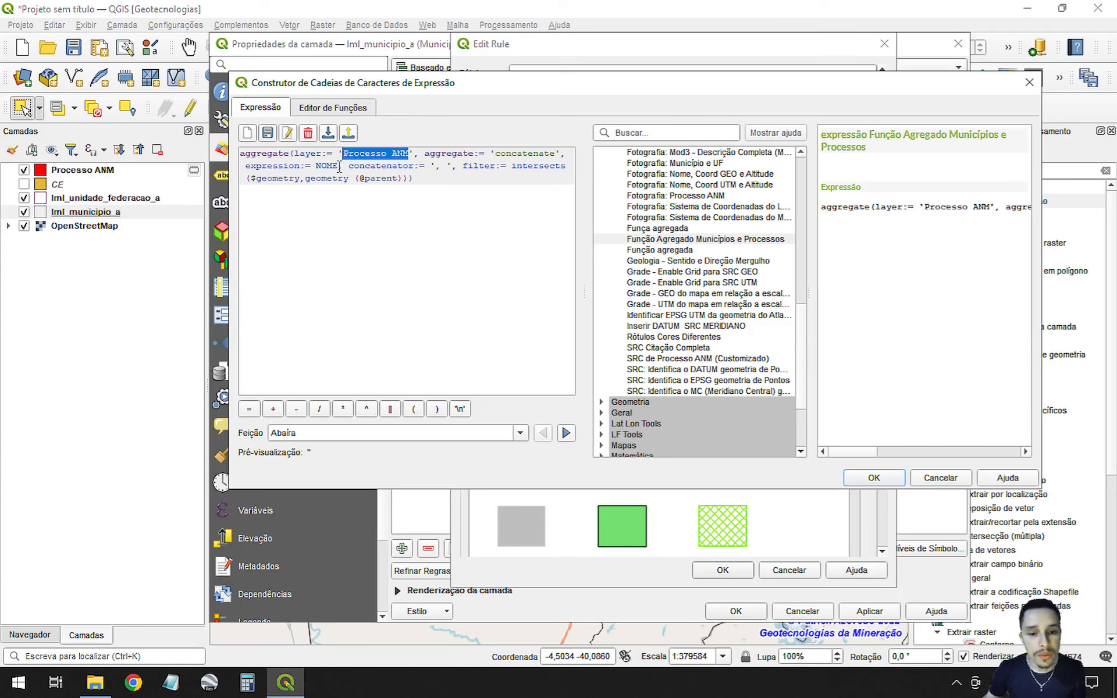
pyautogui.moveTo(340, 165); pyautogui.dragTo(319, 166)
pyautogui.click(381, 161)
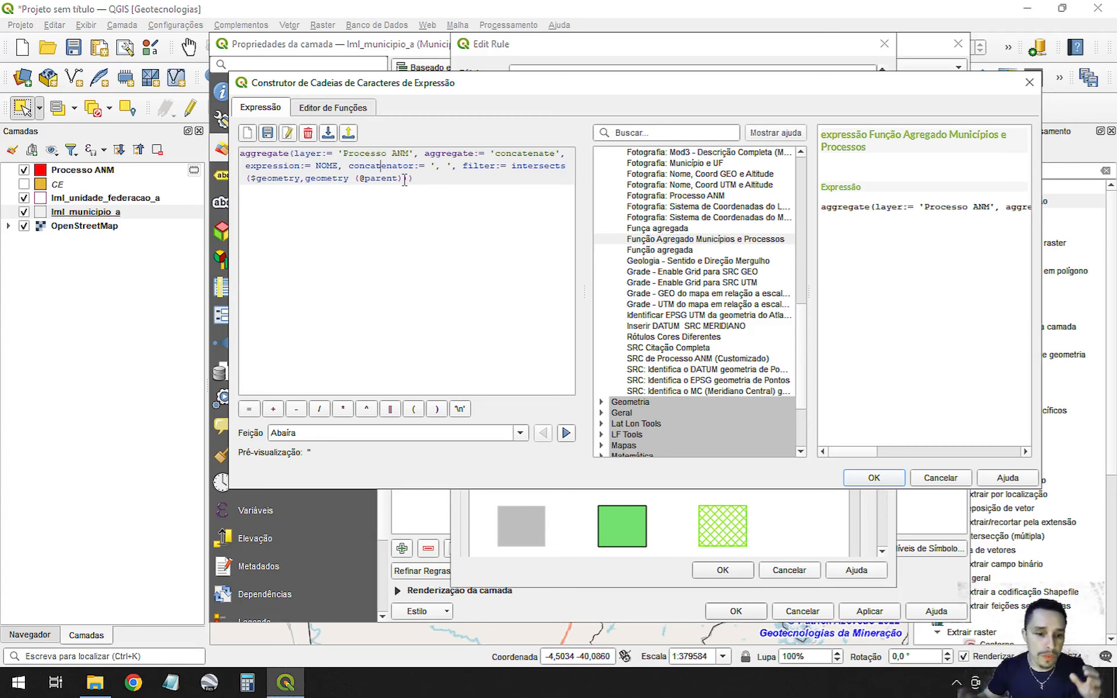
pyautogui.moveTo(420, 178); pyautogui.dragTo(227, 153)
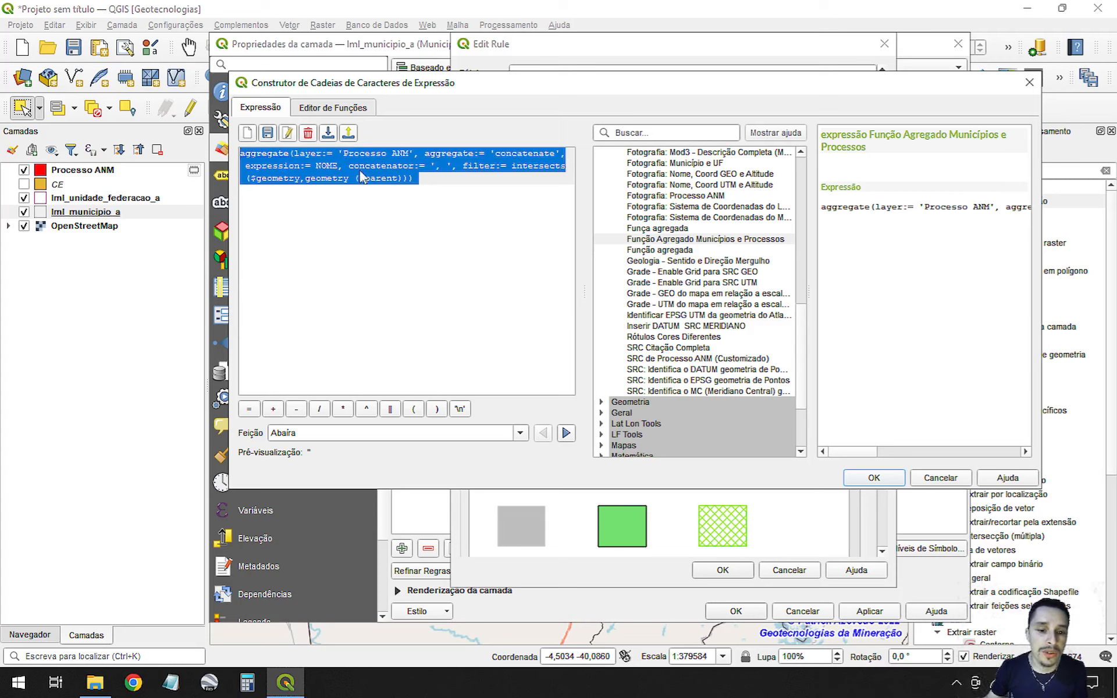
pyautogui.click(411, 153)
pyautogui.moveTo(411, 152); pyautogui.dragTo(350, 156)
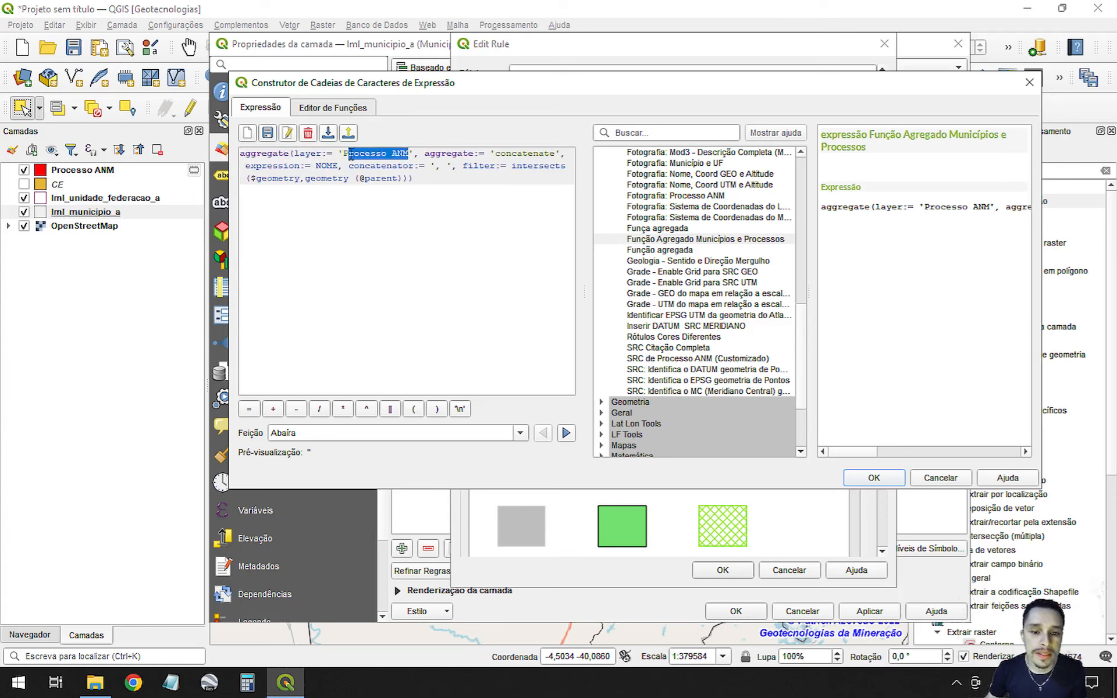
pyautogui.click(388, 186)
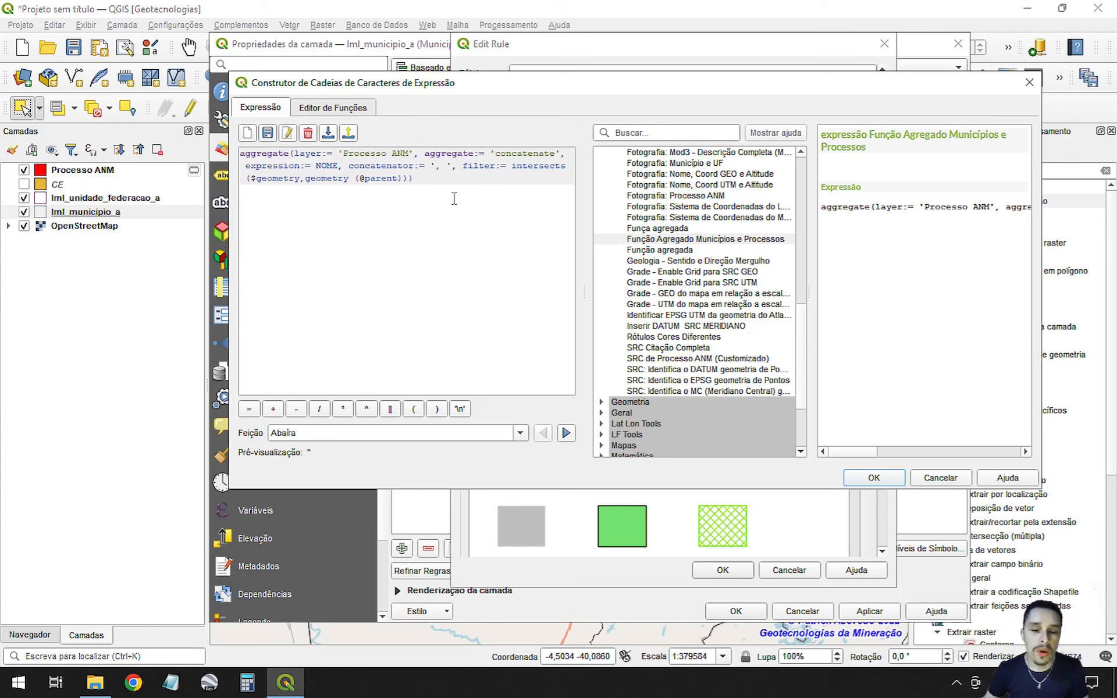
# Store the current aggregate expression as a user expression labelled "Função Agregada teste".
pyautogui.click(268, 134)
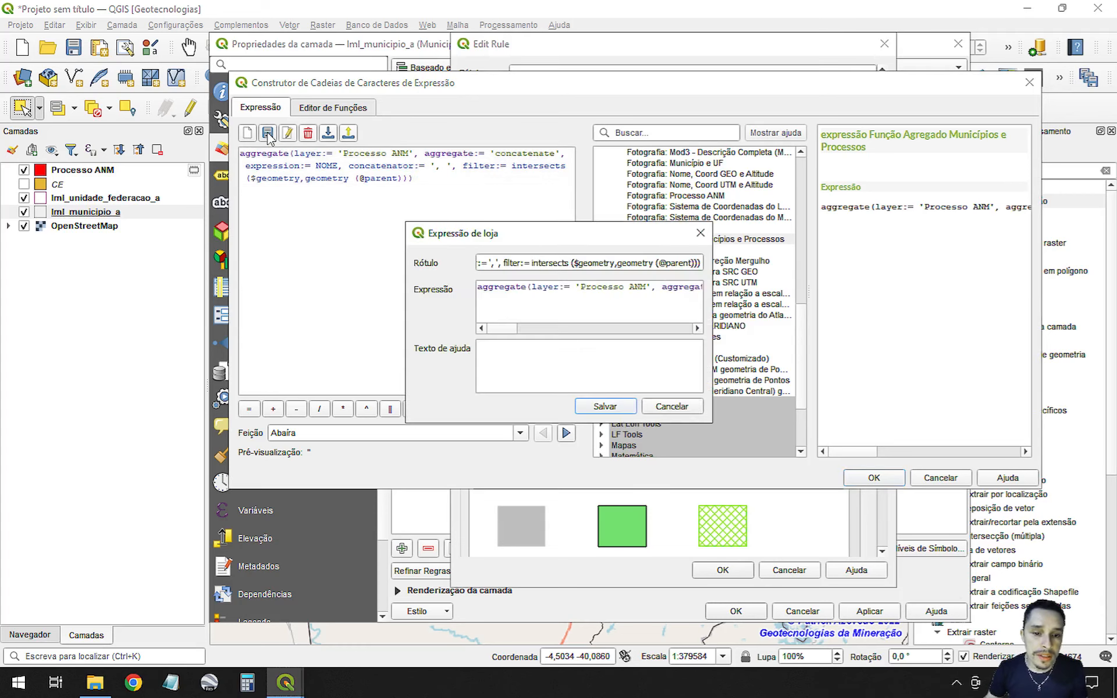
pyautogui.tripleClick(618, 265)
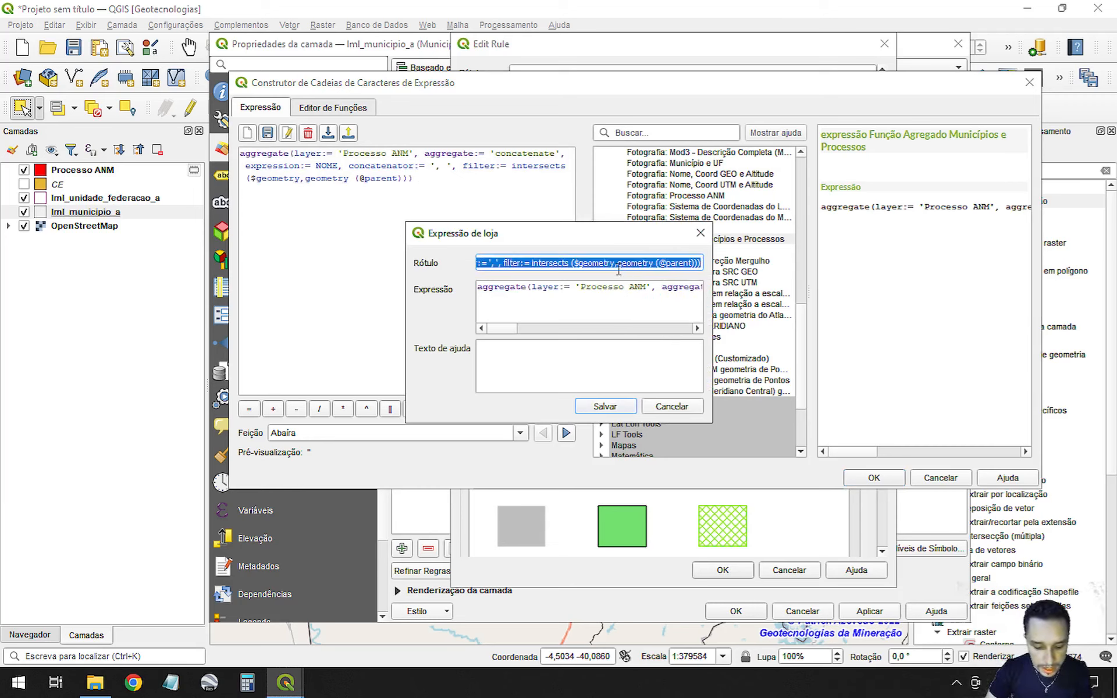
pyautogui.write('Função Agre')
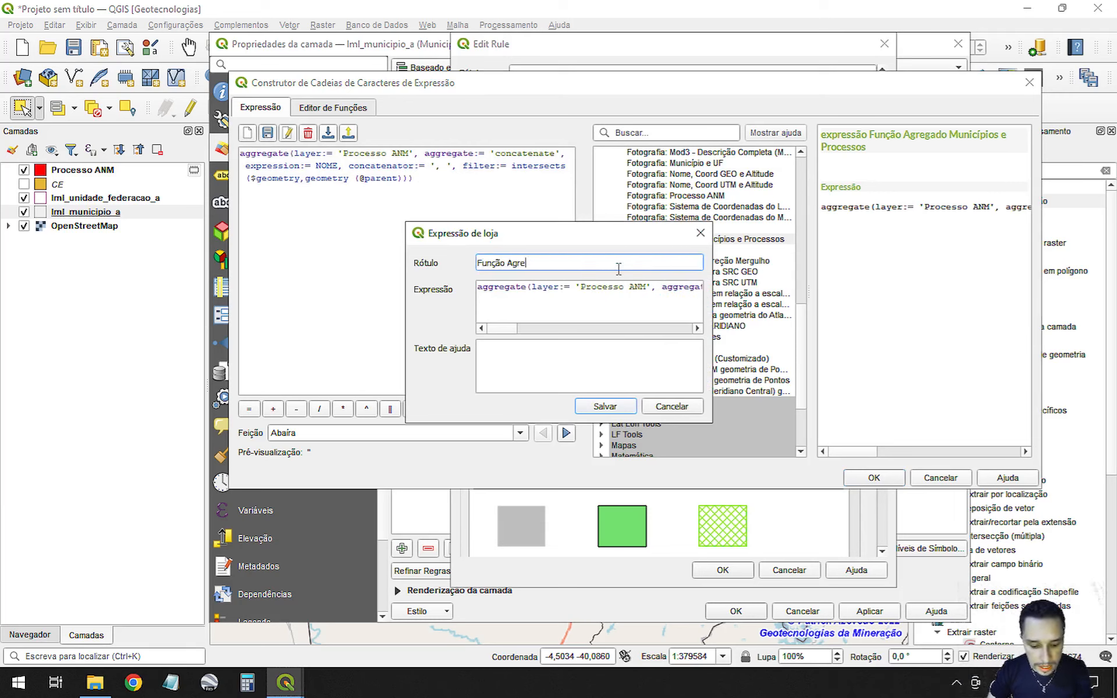
pyautogui.press('BackSpace')
pyautogui.press('BackSpace')
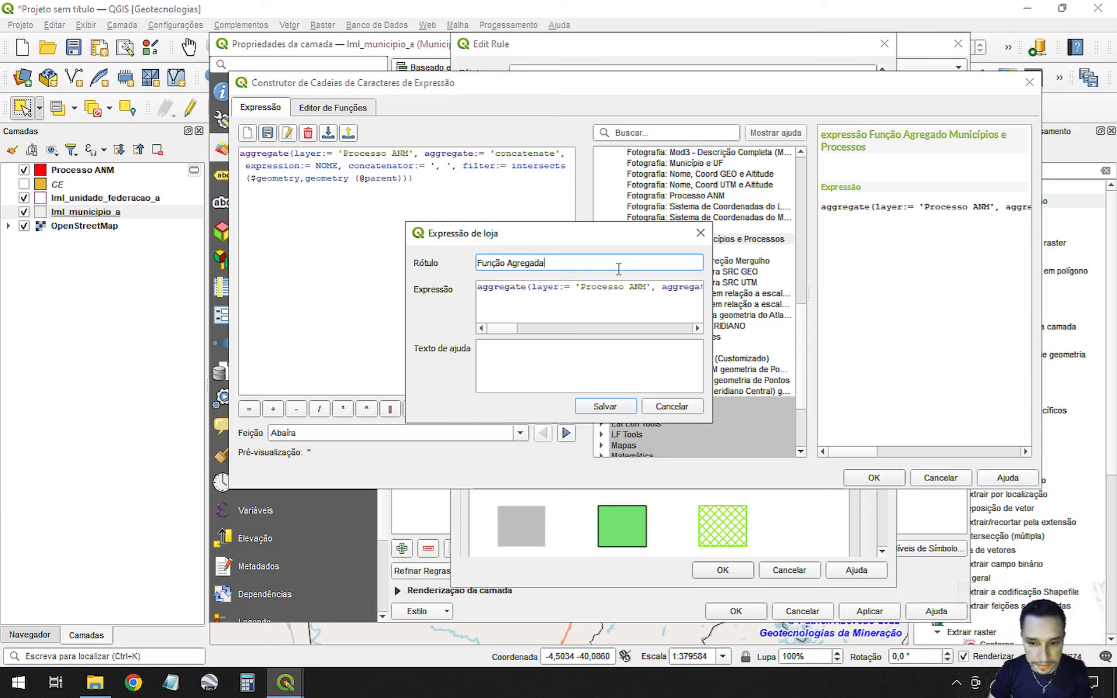
pyautogui.write('gada teste')
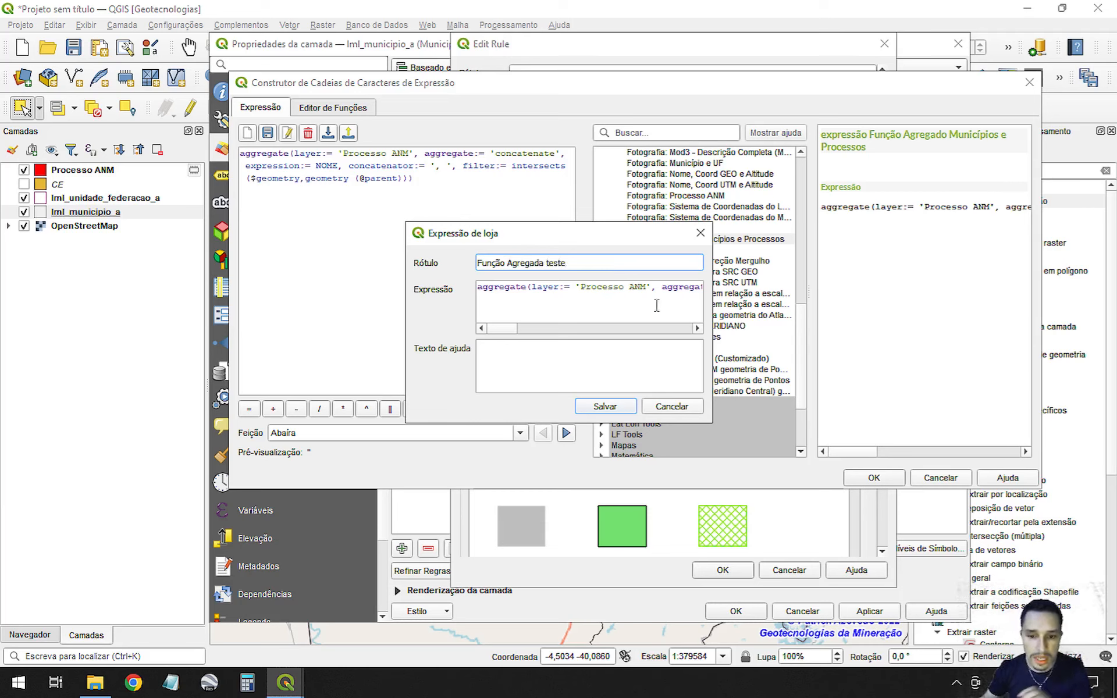
pyautogui.click(602, 407)
# Clear the filter expression and insert the saved user expression "Função Agregada teste" in its place.
pyautogui.moveTo(443, 174); pyautogui.dragTo(201, 106)
pyautogui.press('Delete')
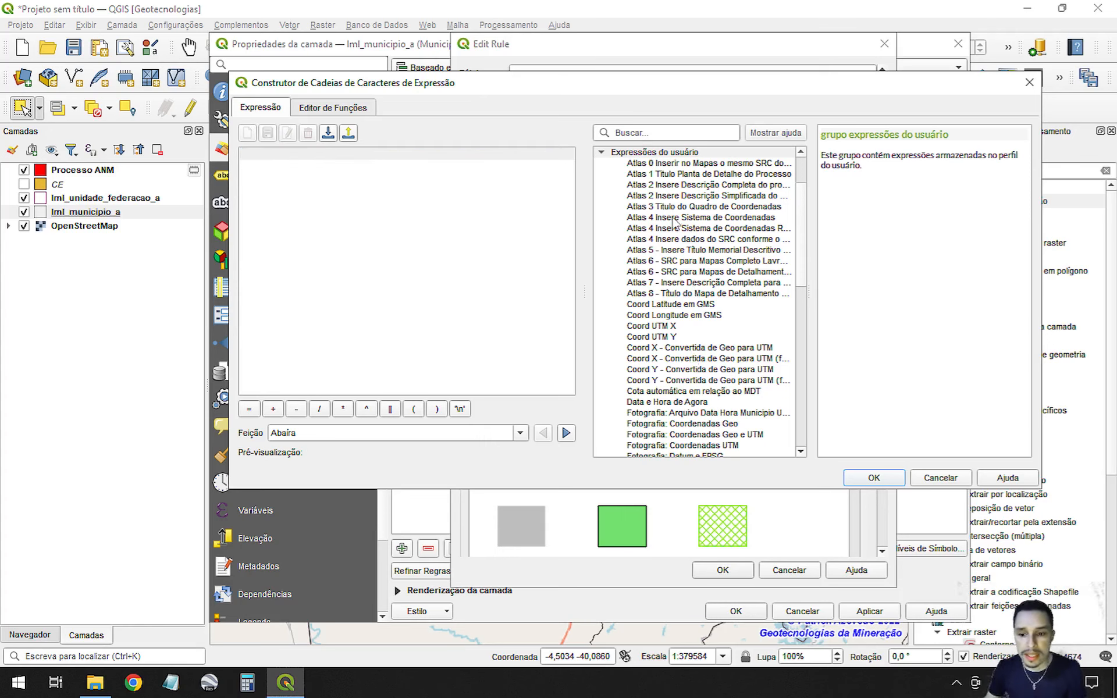
pyautogui.scroll(3, 675, 223)
pyautogui.click(602, 228)
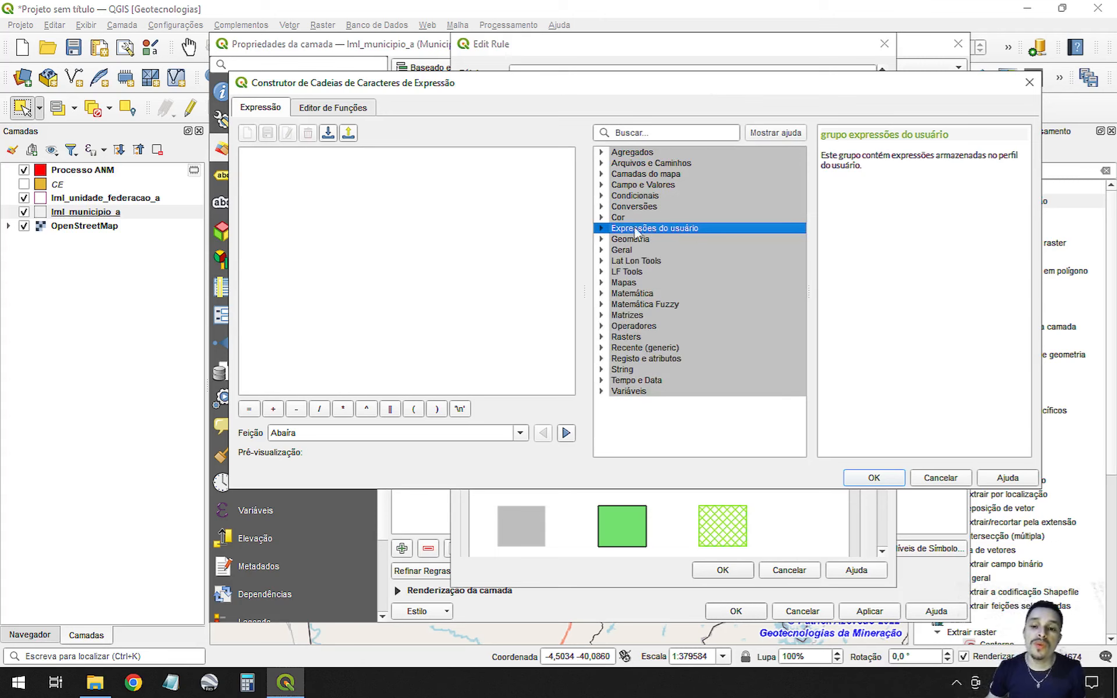
pyautogui.click(602, 228)
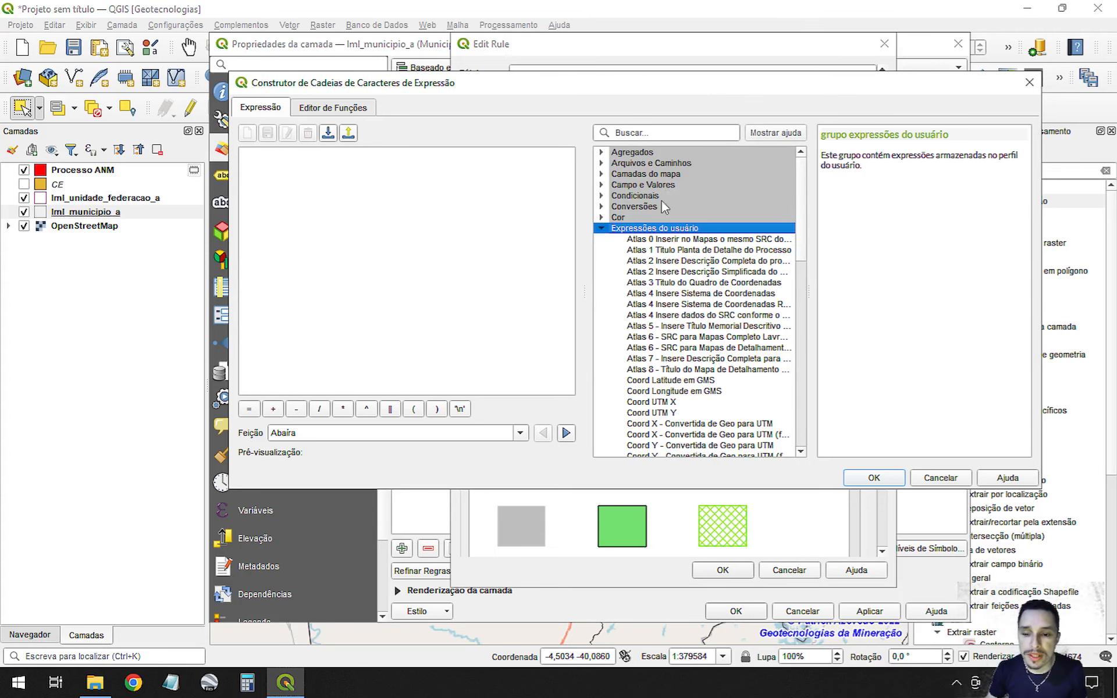
pyautogui.scroll(-8, 666, 210)
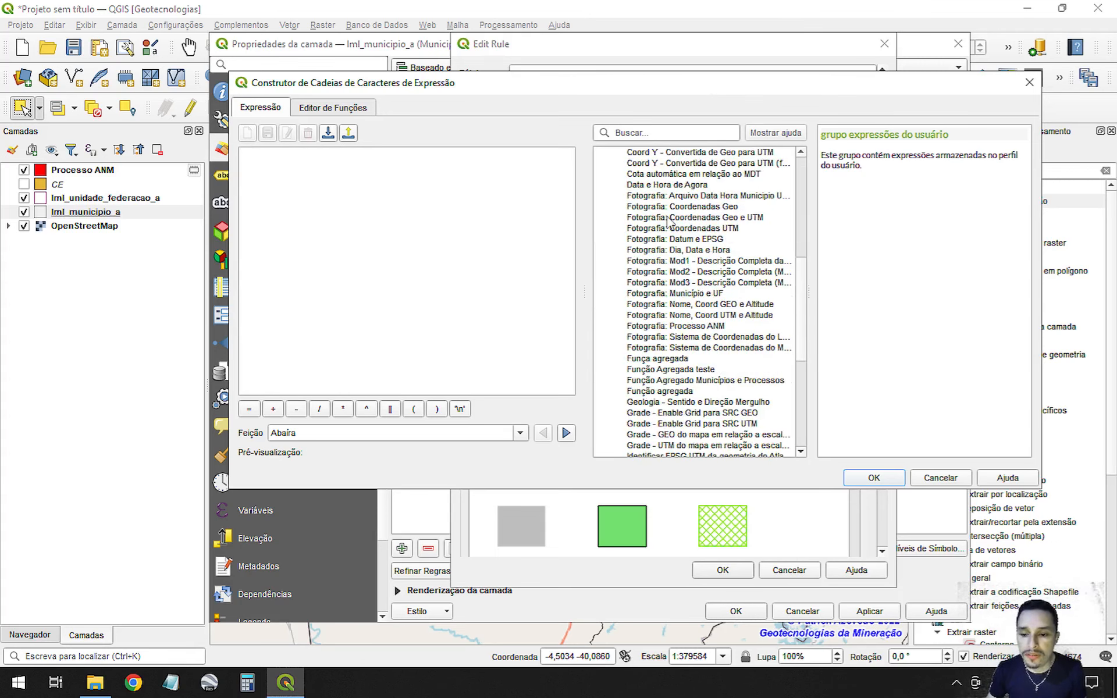
pyautogui.click(661, 372)
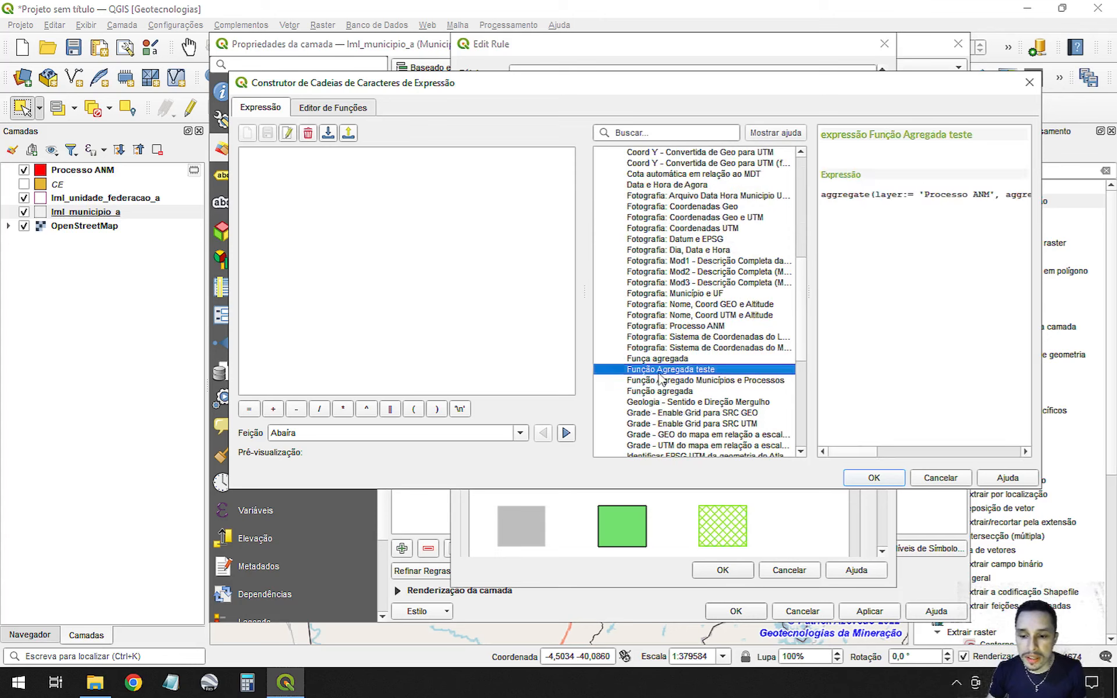
pyautogui.doubleClick(662, 377)
# Accept the aggregate filter expression, save the red rule, and apply the rule-based symbology to lml_municipio_a.
pyautogui.moveTo(451, 190); pyautogui.dragTo(200, 125)
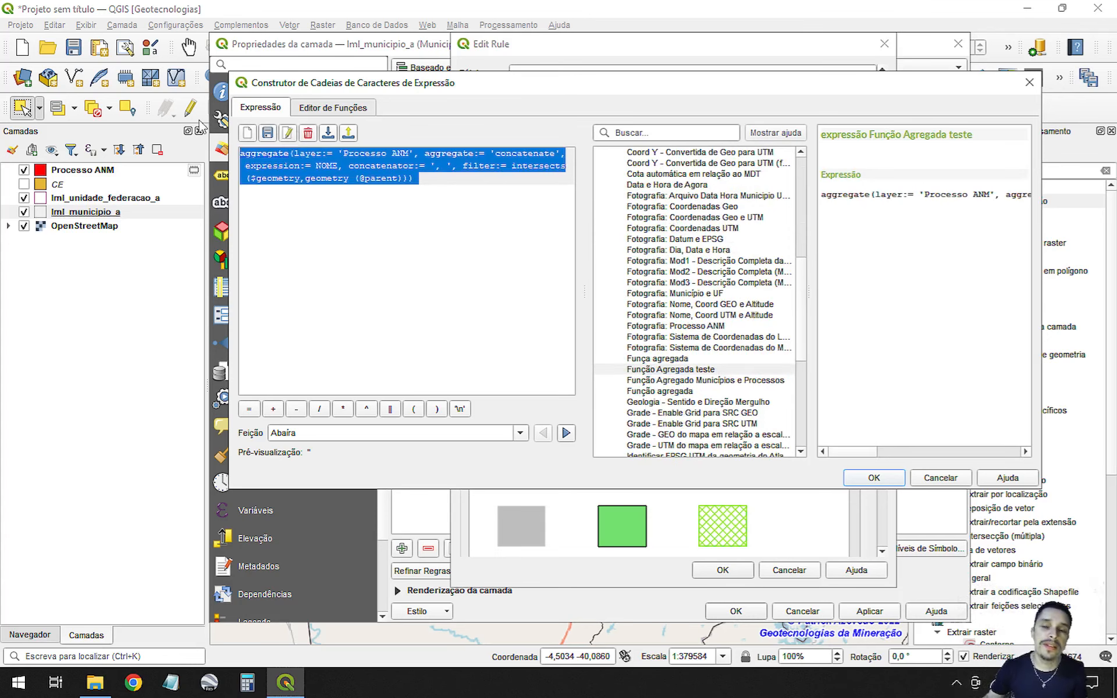
pyautogui.click(461, 196)
pyautogui.moveTo(476, 180); pyautogui.dragTo(200, 142)
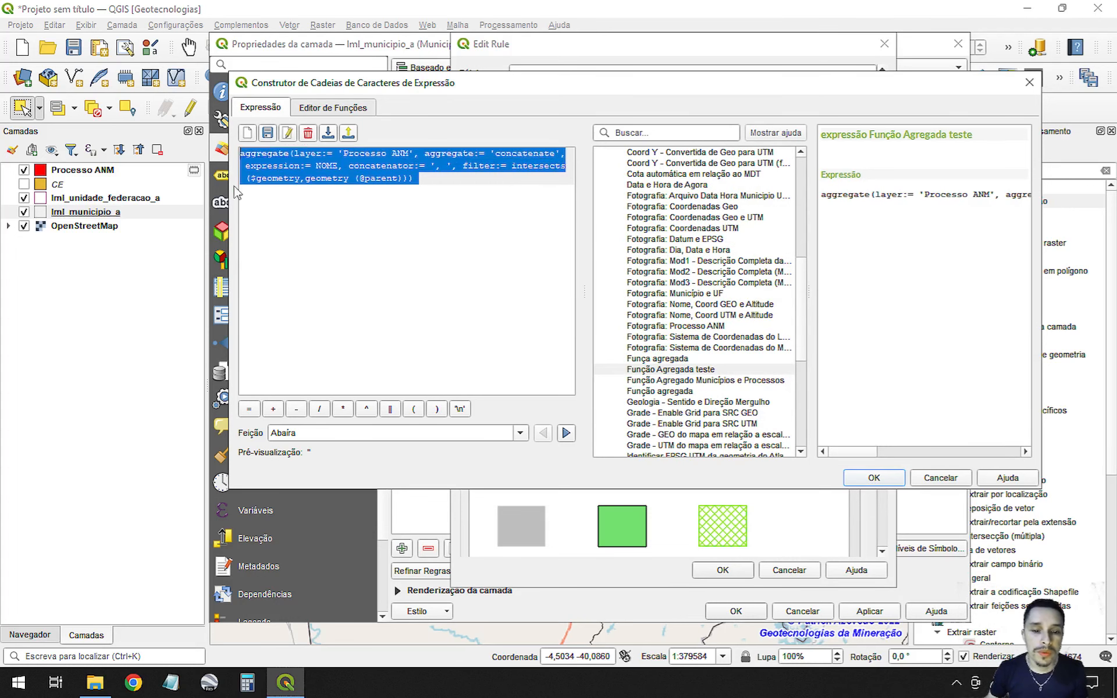
pyautogui.click(875, 479)
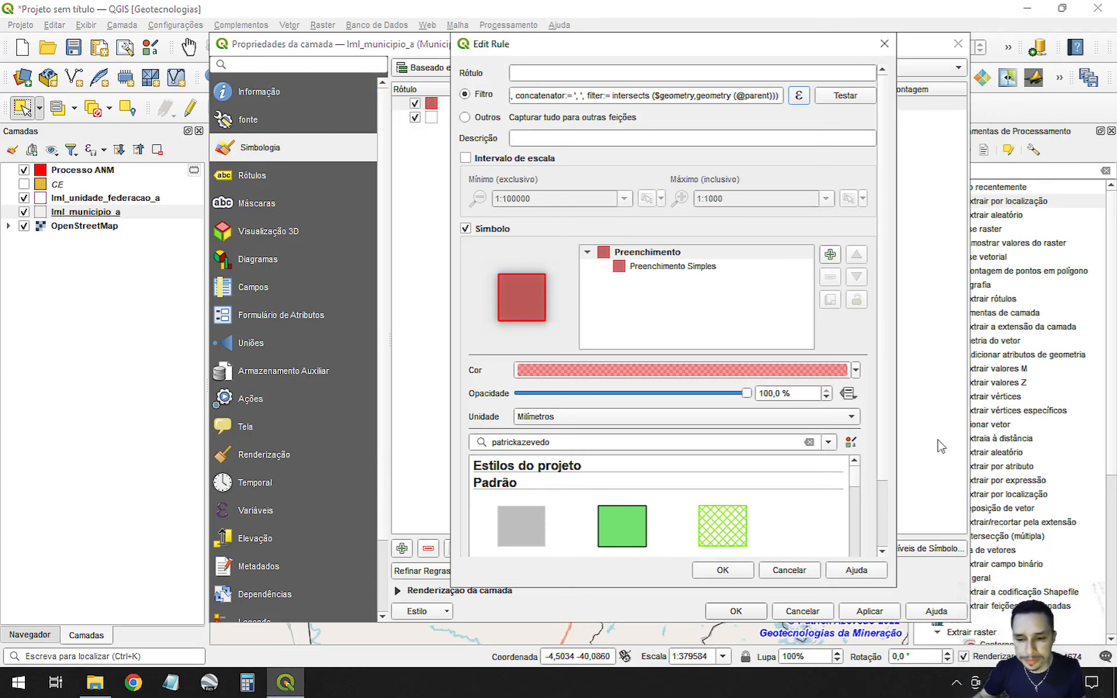
pyautogui.click(723, 569)
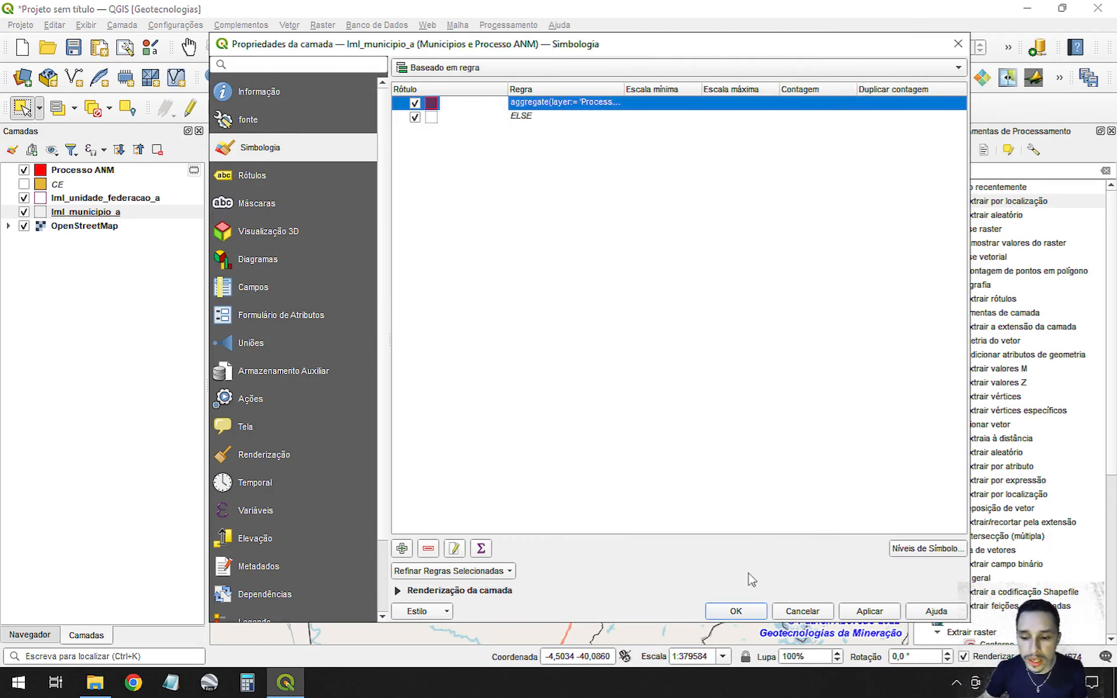
pyautogui.click(736, 612)
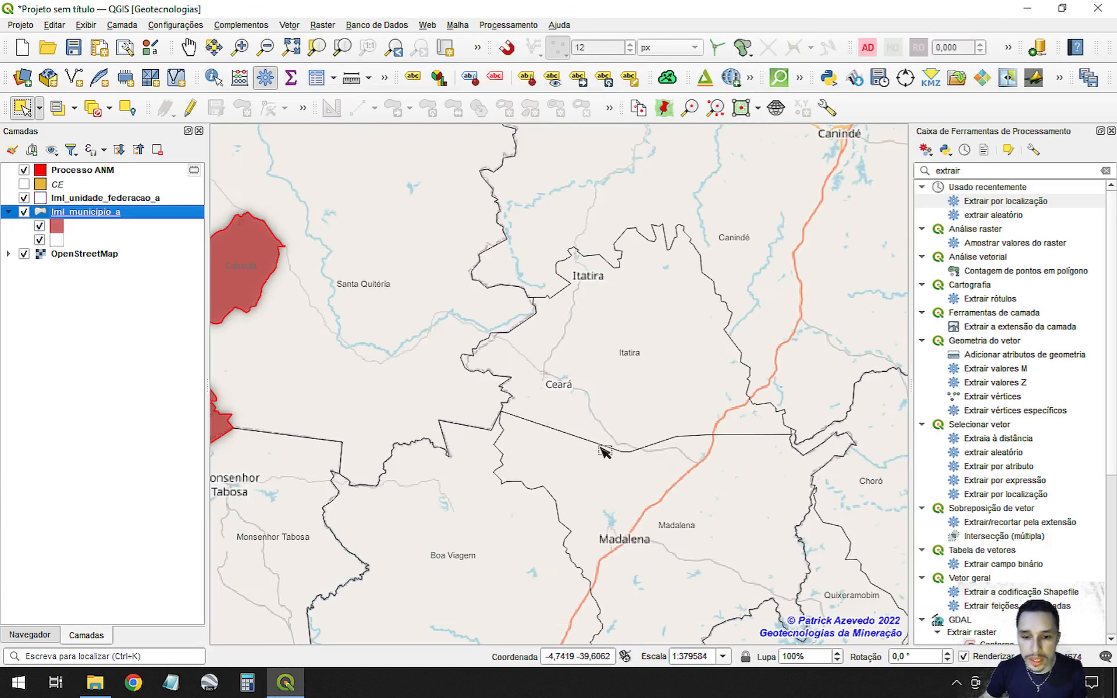
pyautogui.scroll(-1, 672, 327)
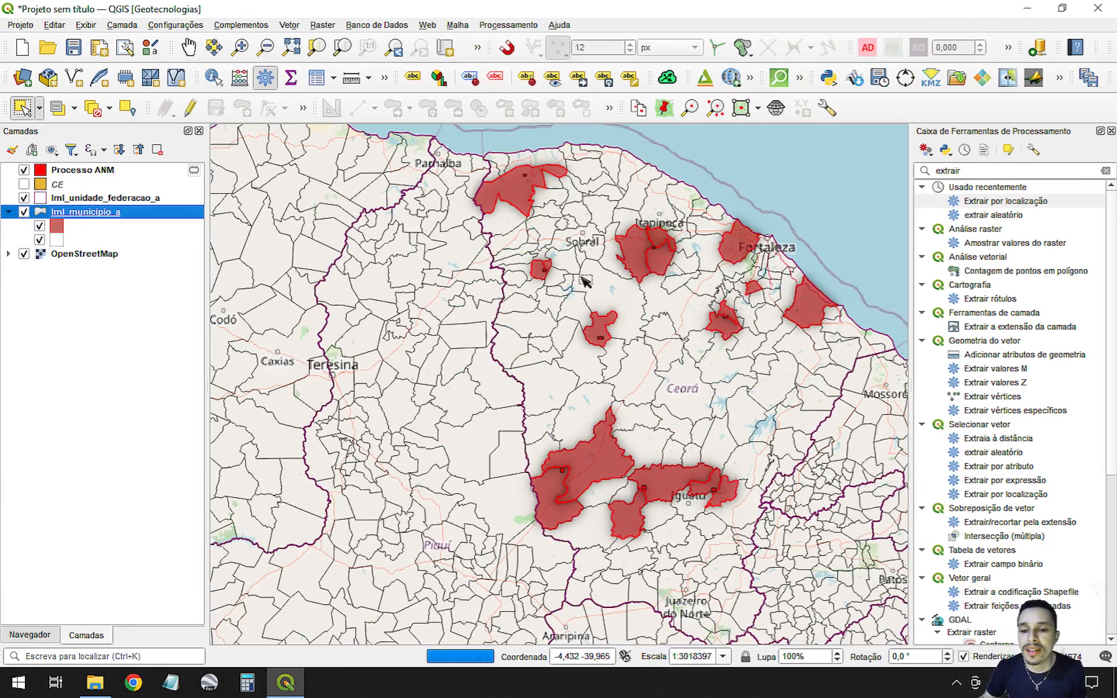
# Change the filtered rule's fill colour to magenta #ff00f7 and lower its opacity slightly below 40%.
pyautogui.doubleClick(56, 228)
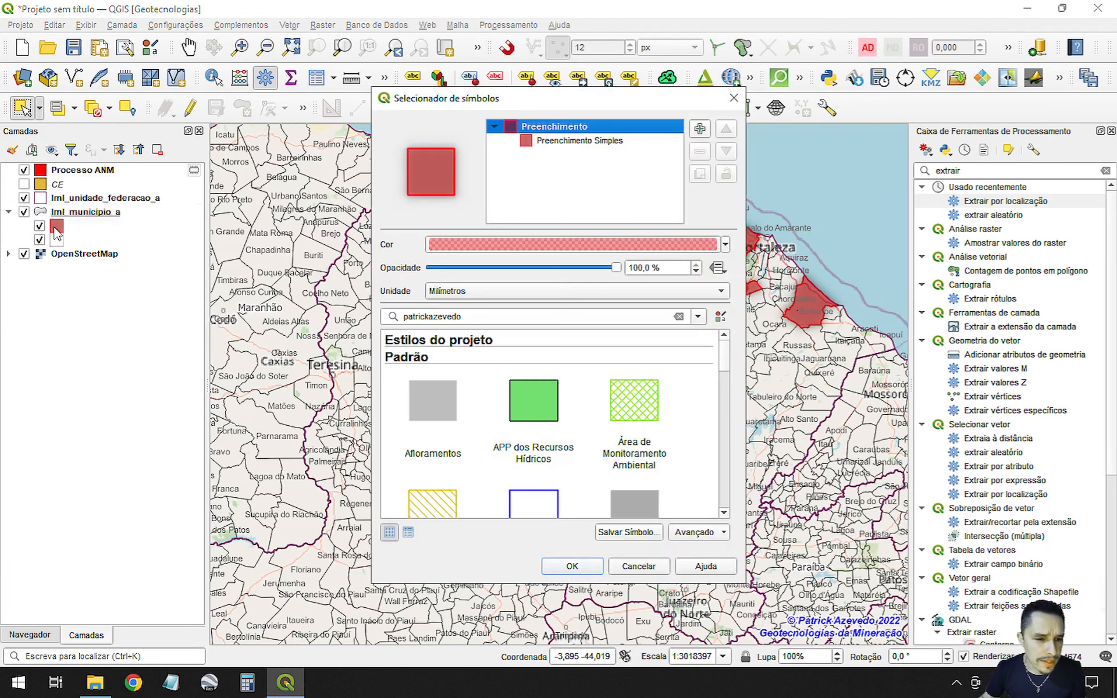
pyautogui.click(577, 141)
pyautogui.click(627, 276)
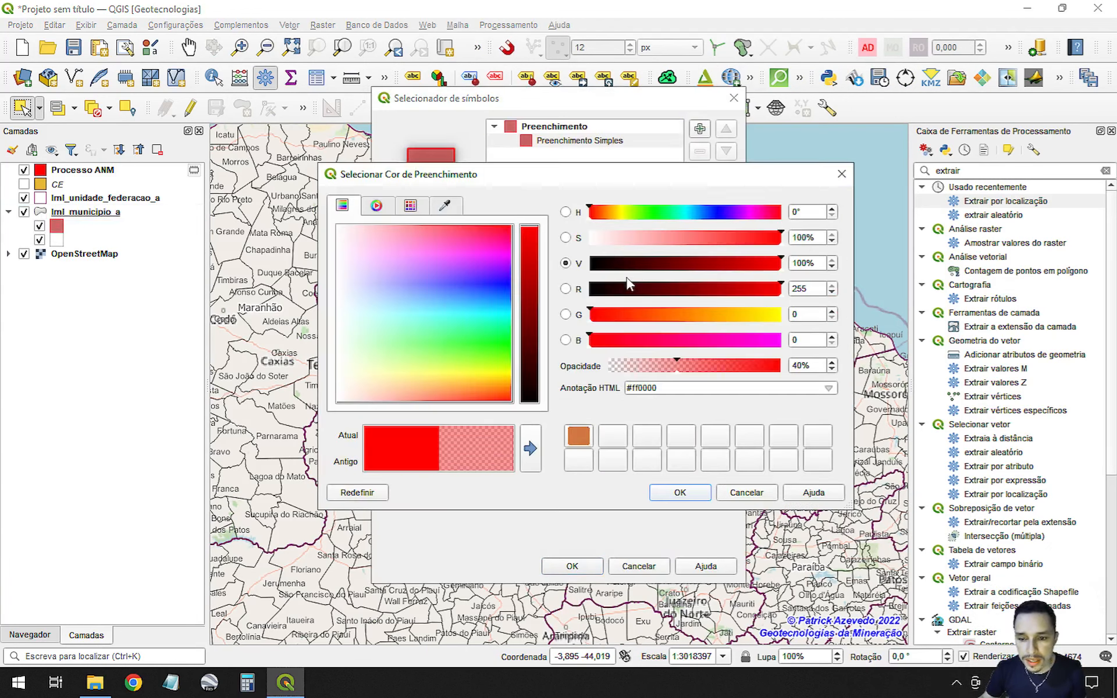
pyautogui.click(751, 213)
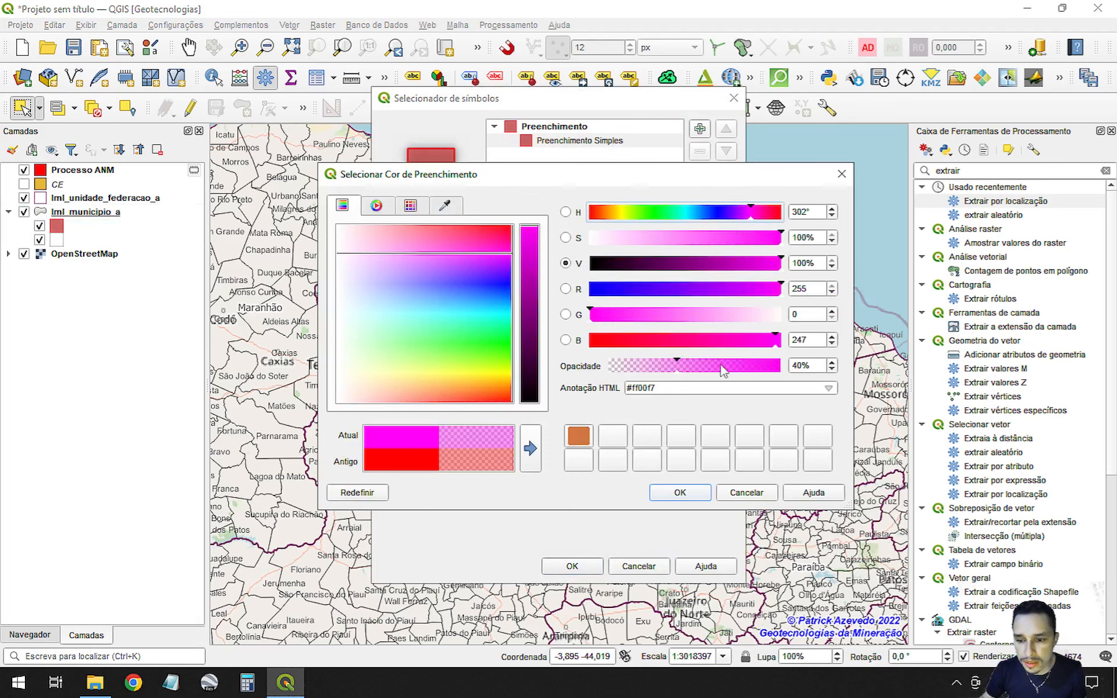
pyautogui.moveTo(681, 369); pyautogui.dragTo(661, 370)
pyautogui.click(680, 493)
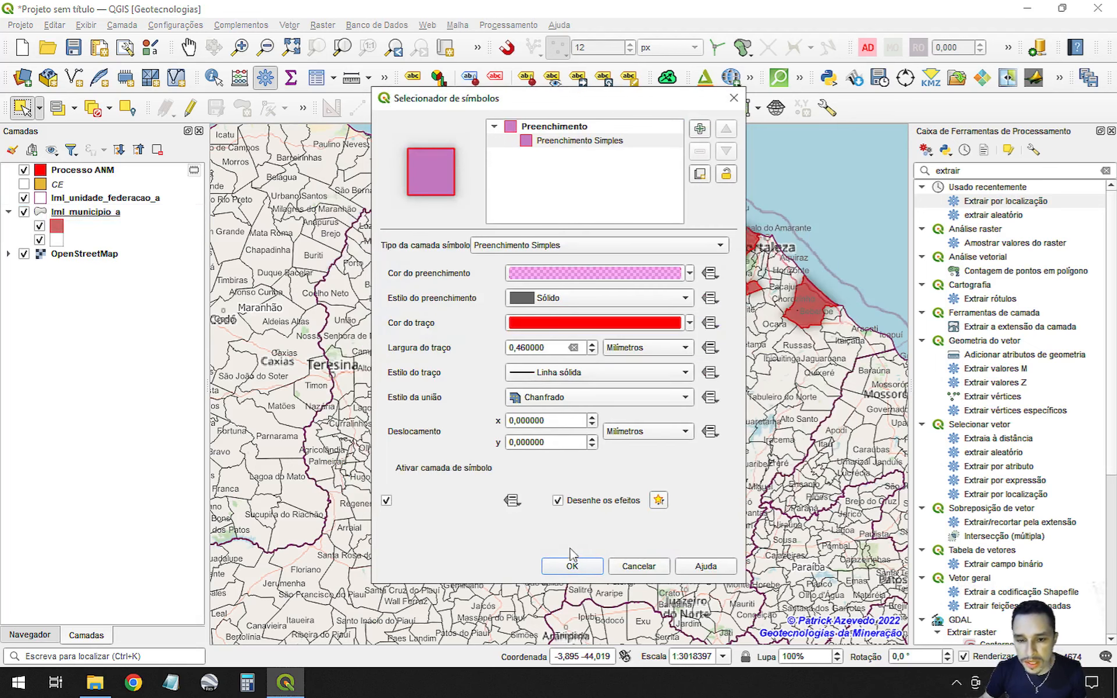
# Set the filtered rule's stroke to a darkened purple with a 295° hue and apply the symbol changes.
pyautogui.click(591, 323)
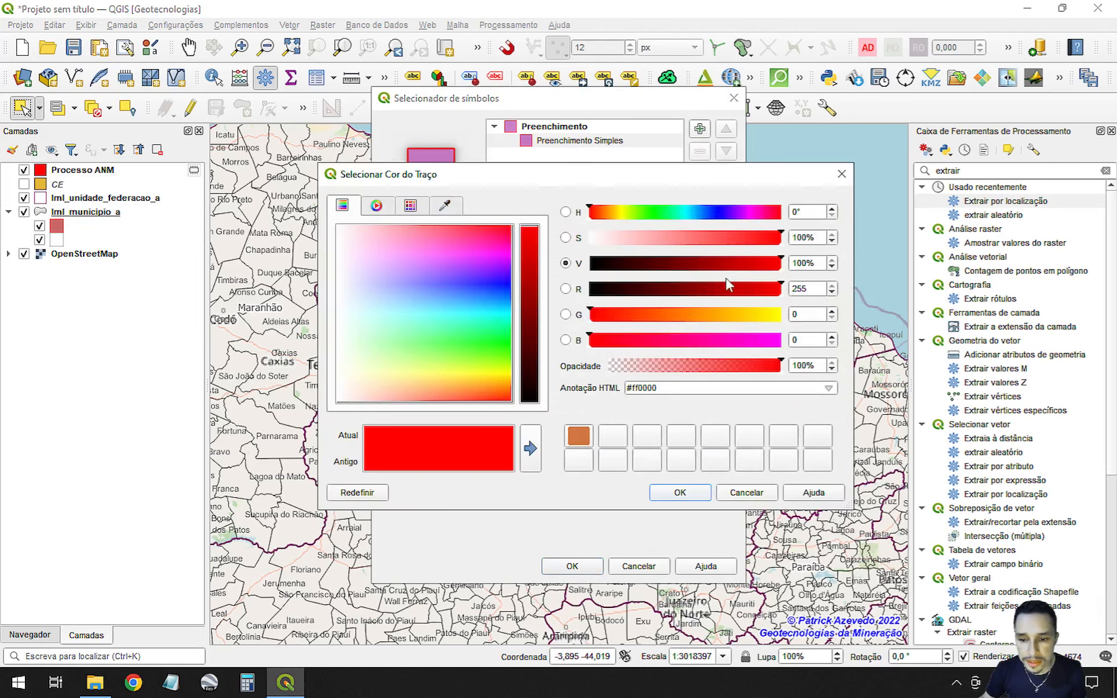
pyautogui.click(747, 213)
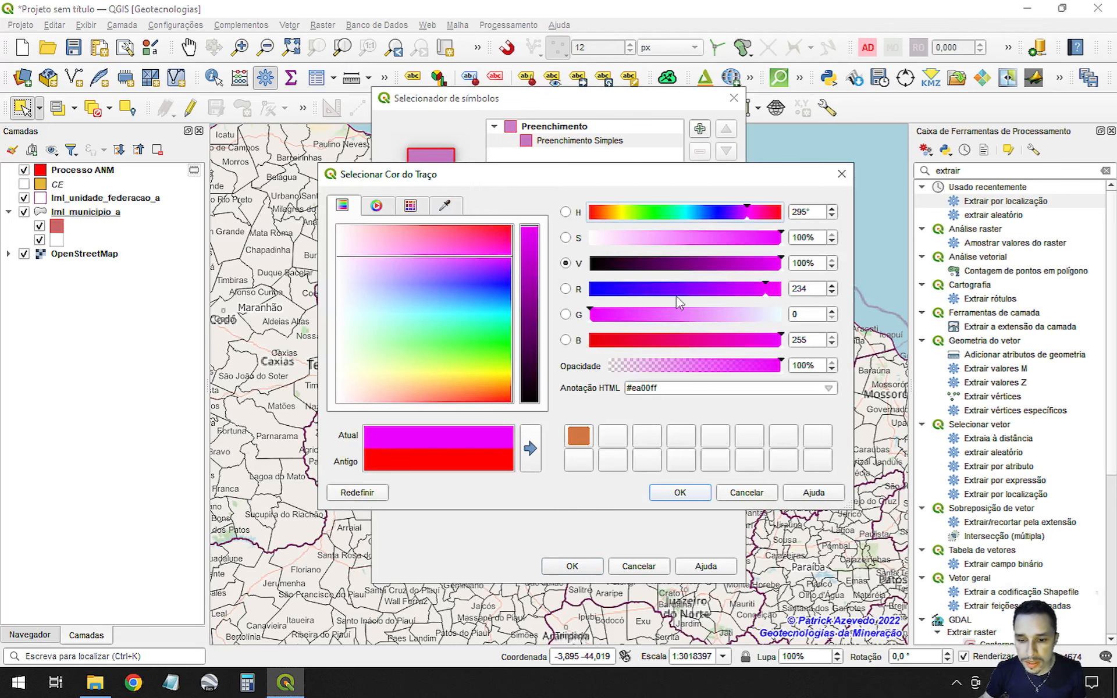
pyautogui.moveTo(748, 262); pyautogui.dragTo(694, 263)
pyautogui.click(679, 492)
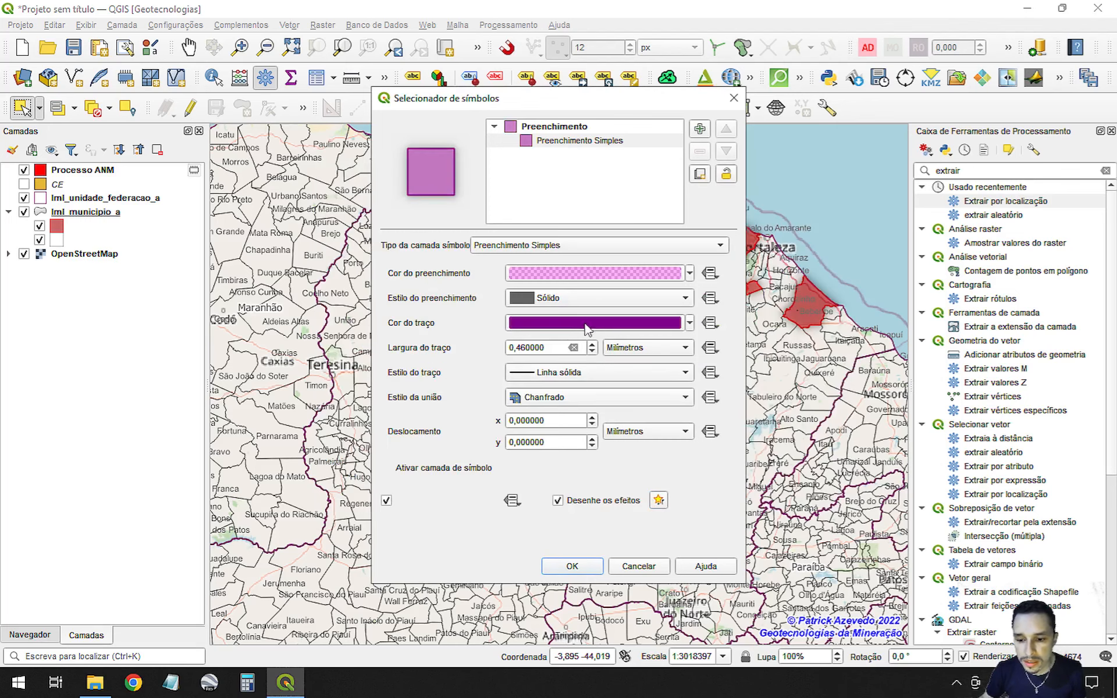
pyautogui.scroll(-1, 540, 348)
pyautogui.click(589, 565)
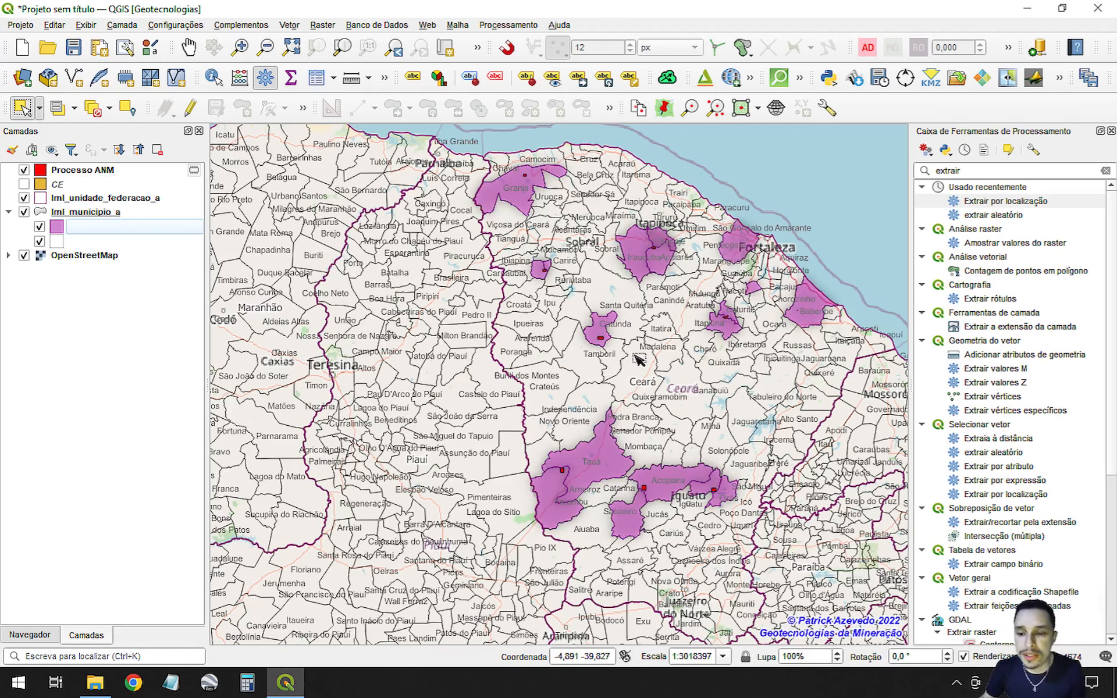
# Inspect the highlighted municipalities on the map and hide the ELSE rule of lml_municipio_a so only intersecting municipalities are drawn.
pyautogui.scroll(2, 658, 345)
pyautogui.scroll(-1, 416, 262)
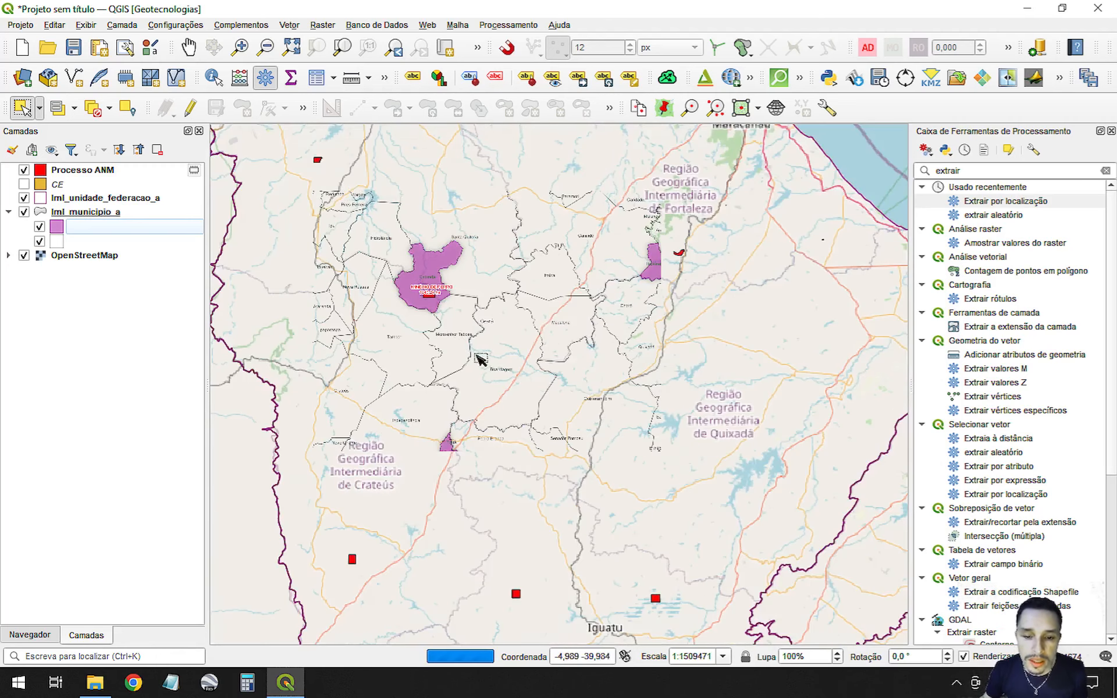
pyautogui.scroll(2, 432, 290)
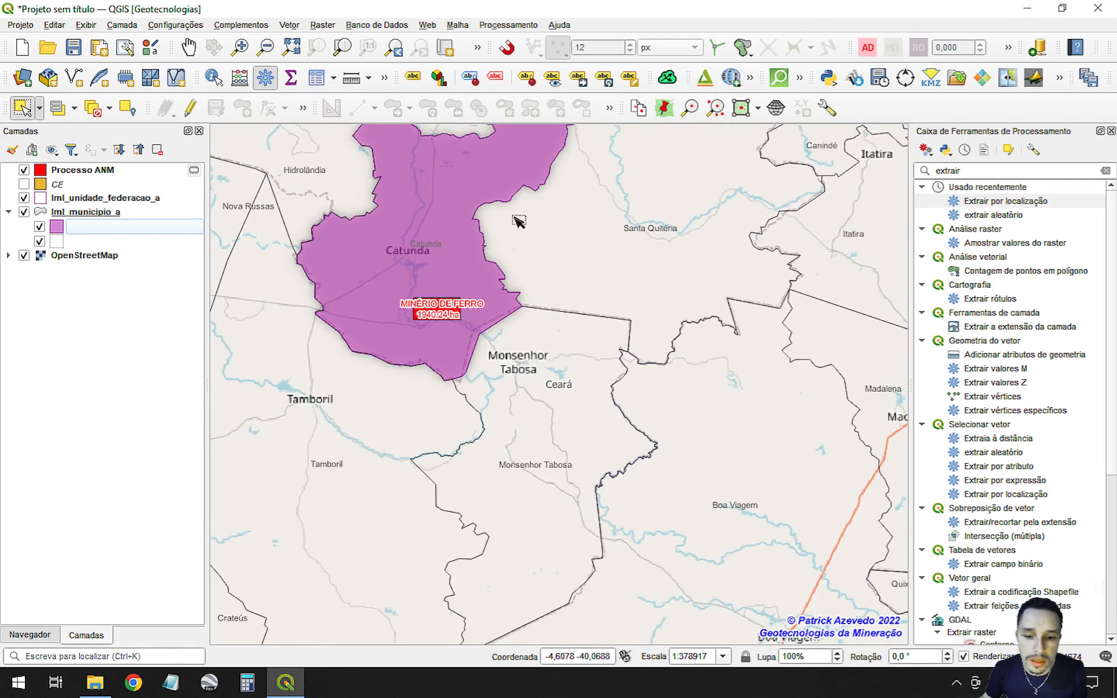
pyautogui.scroll(-1, 521, 227)
pyautogui.scroll(-2, 547, 256)
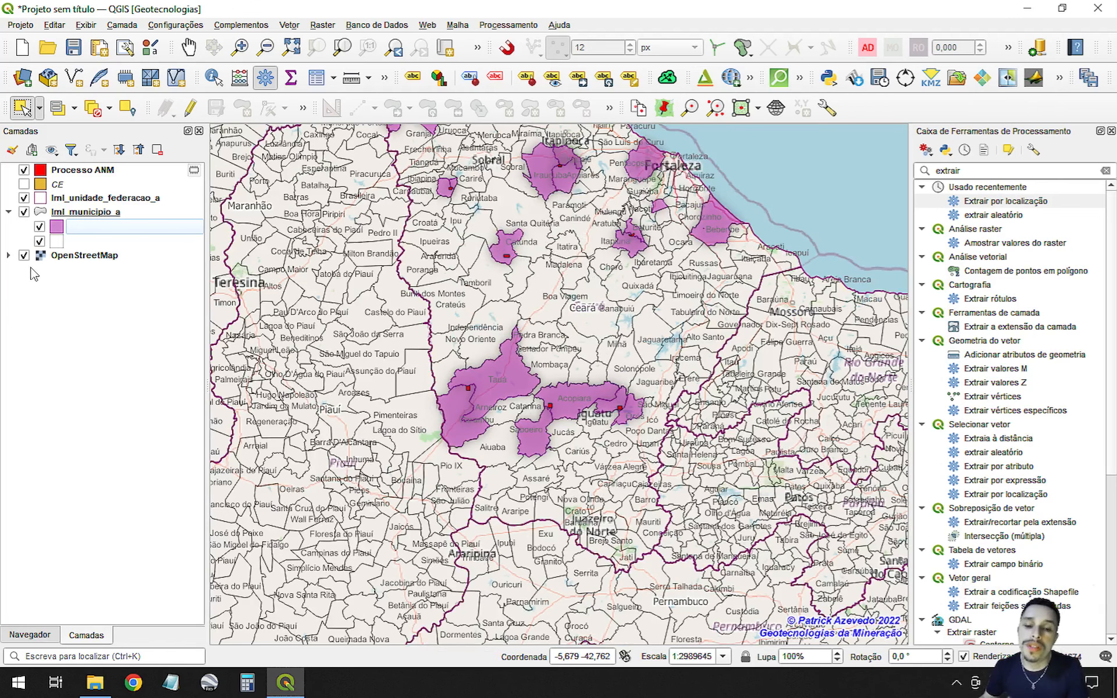
pyautogui.click(38, 242)
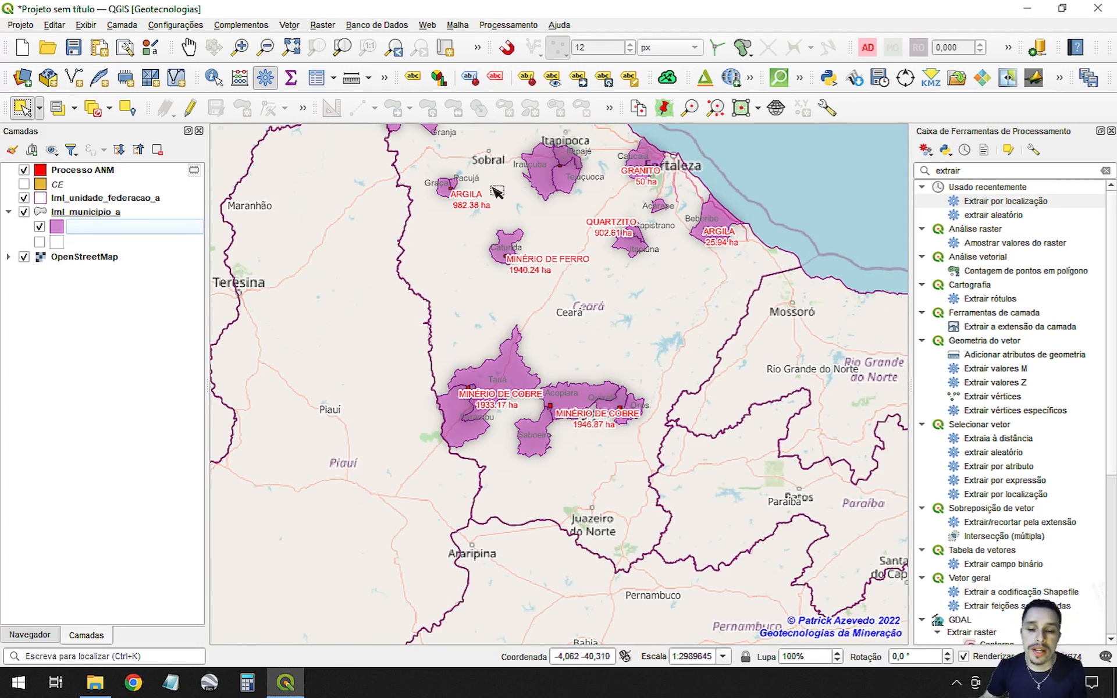
pyautogui.scroll(1, 500, 192)
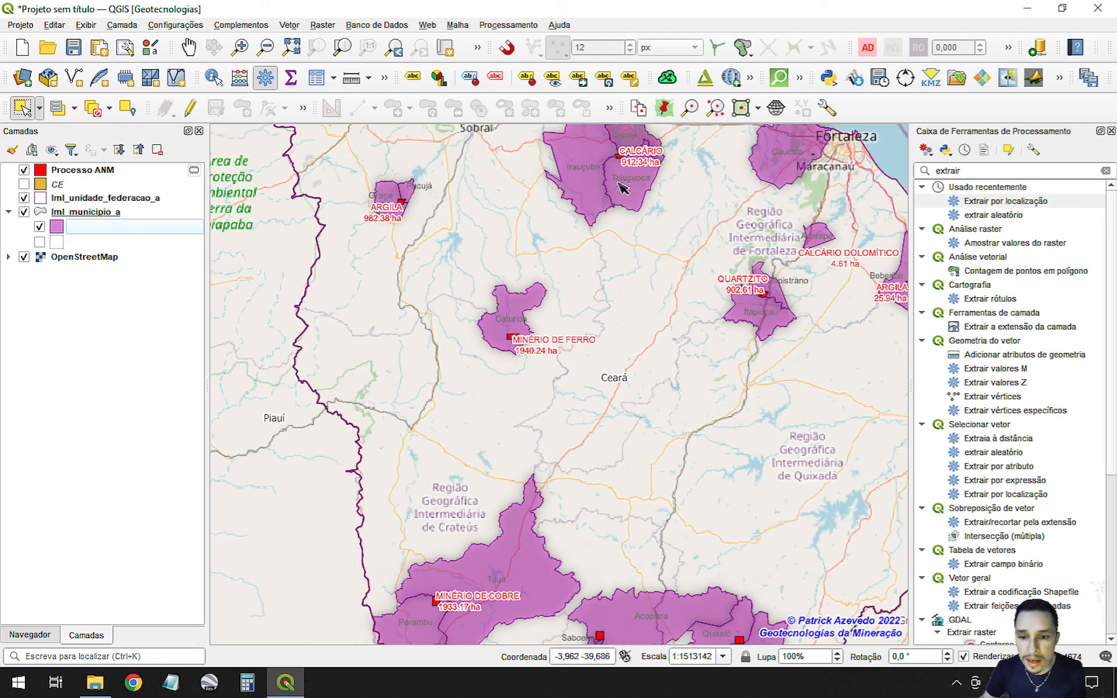
pyautogui.click(76, 226)
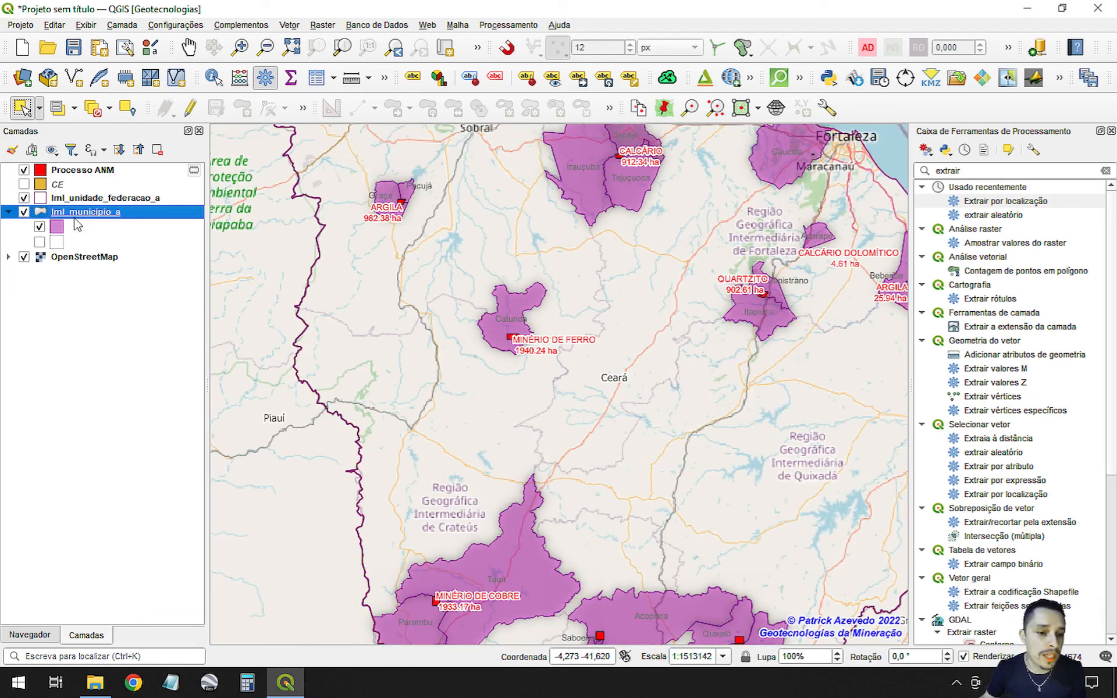
# Change the label text colour of lml_municipio_a to a dark purple.
pyautogui.doubleClick(69, 213)
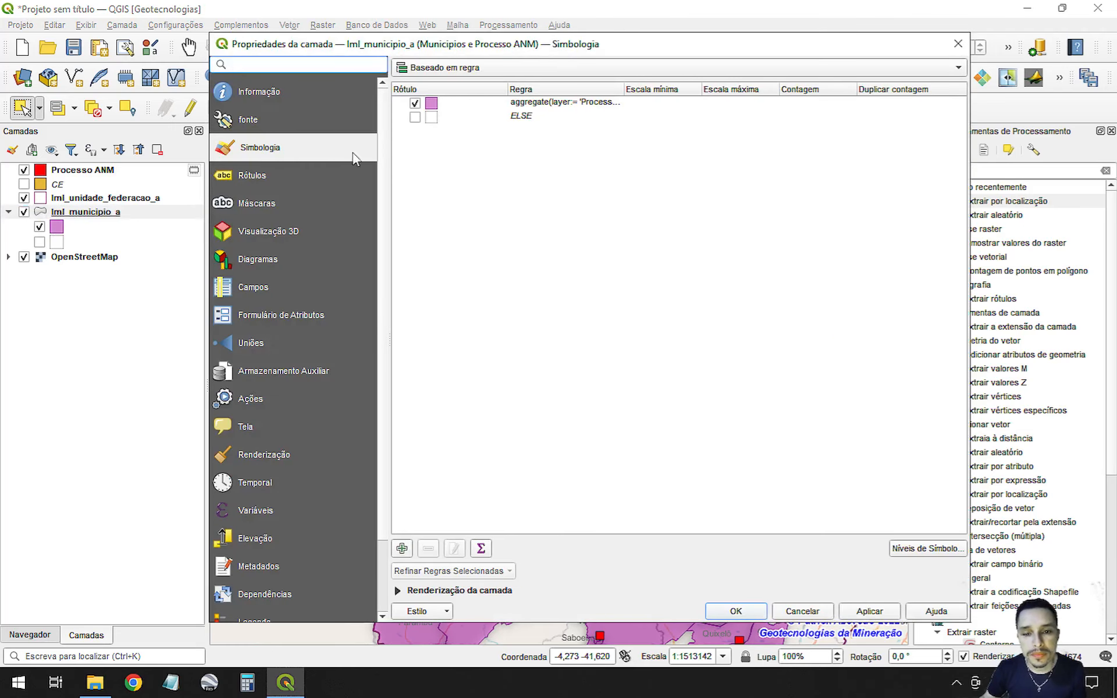
pyautogui.click(260, 174)
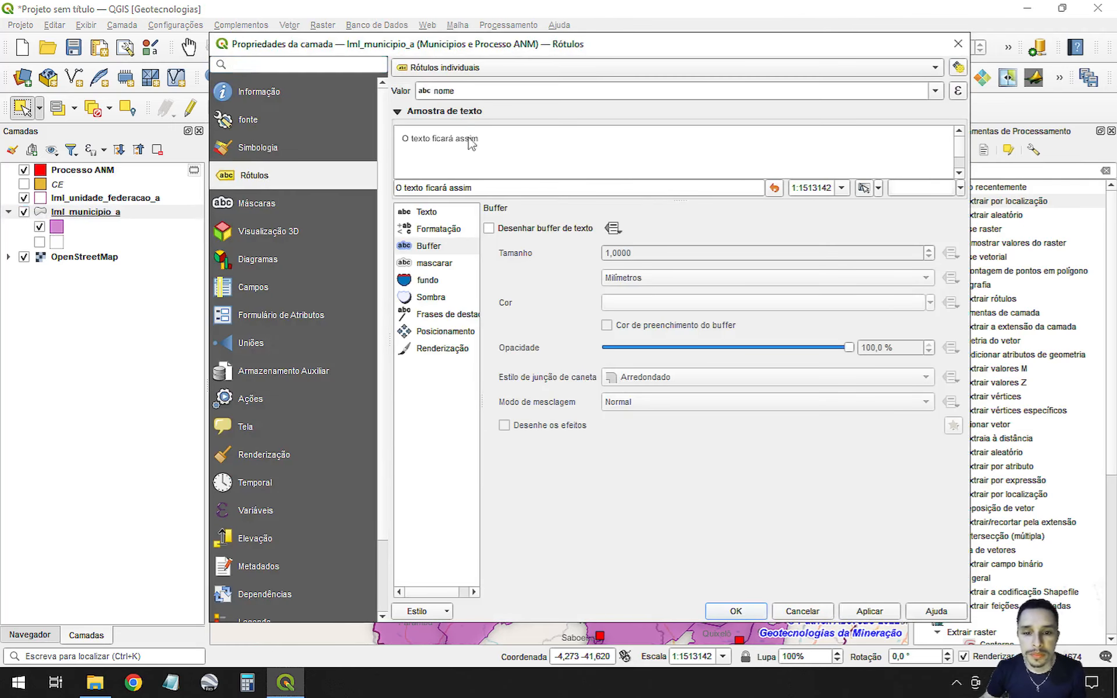
pyautogui.click(433, 213)
pyautogui.click(624, 357)
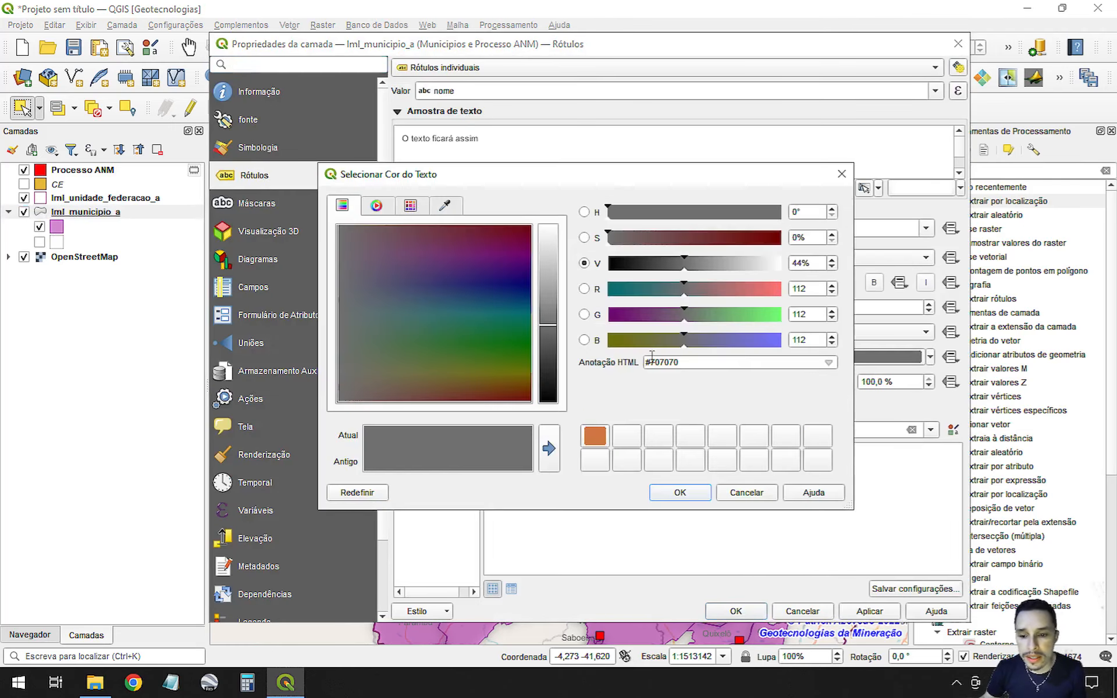
pyautogui.moveTo(734, 289); pyautogui.dragTo(796, 297)
pyautogui.moveTo(720, 315); pyautogui.dragTo(553, 319)
pyautogui.moveTo(685, 338); pyautogui.dragTo(789, 345)
pyautogui.moveTo(721, 263); pyautogui.dragTo(711, 270)
pyautogui.click(679, 493)
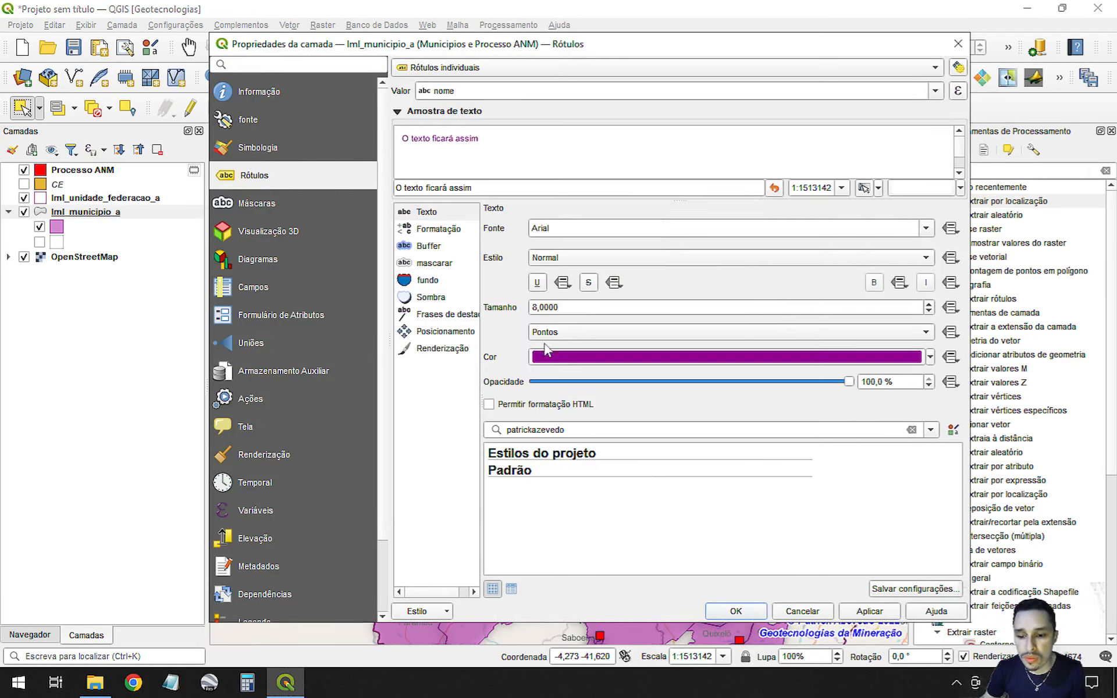
# Enable a 1 mm white text buffer on the lml_municipio_a labels and apply the label settings.
pyautogui.click(431, 246)
pyautogui.click(489, 229)
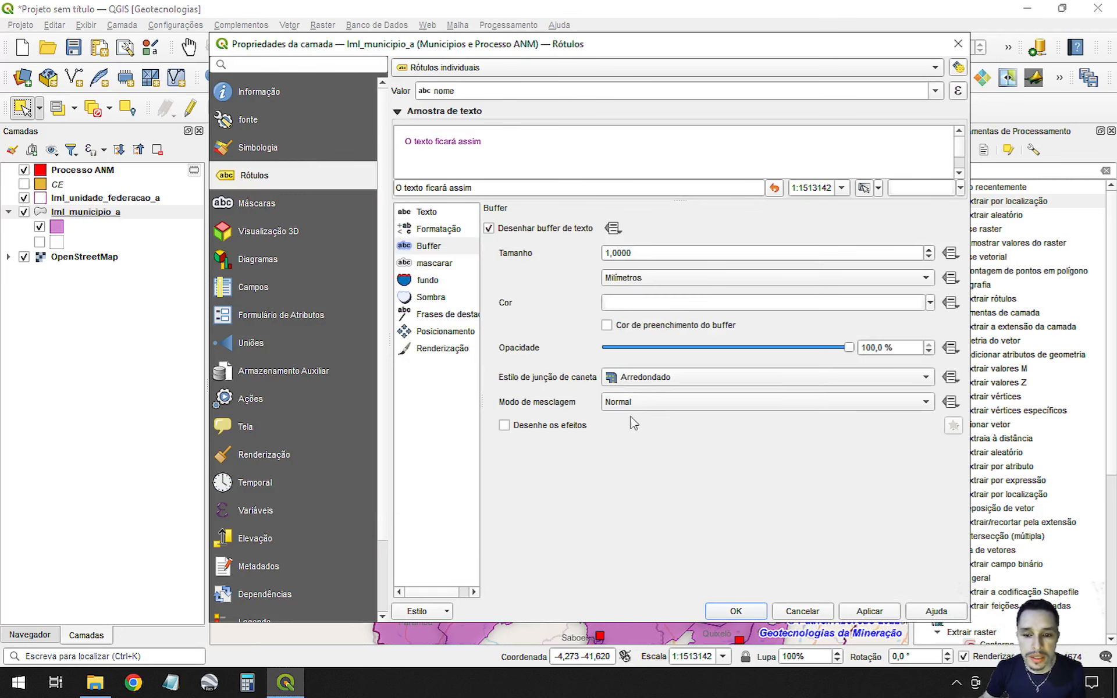
pyautogui.click(857, 611)
pyautogui.click(736, 611)
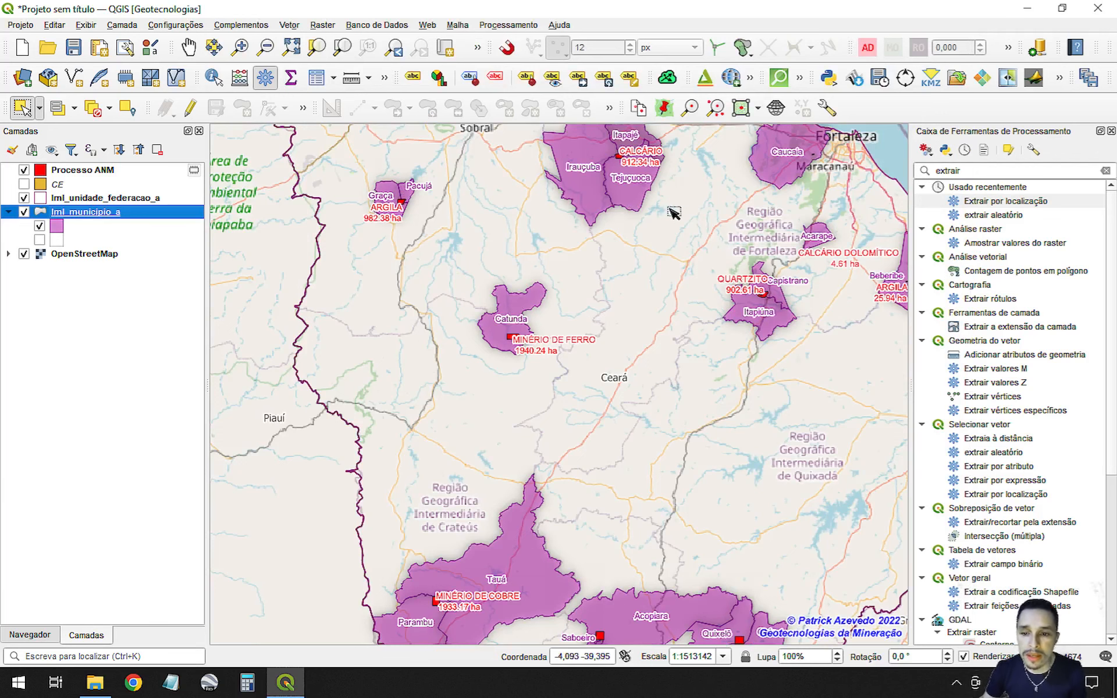
# Put Processo ANM into edit mode and delete the MINÉRIO DE COBRE process on the Acopiara and Saboeiro boundary.
pyautogui.scroll(-1, 510, 274)
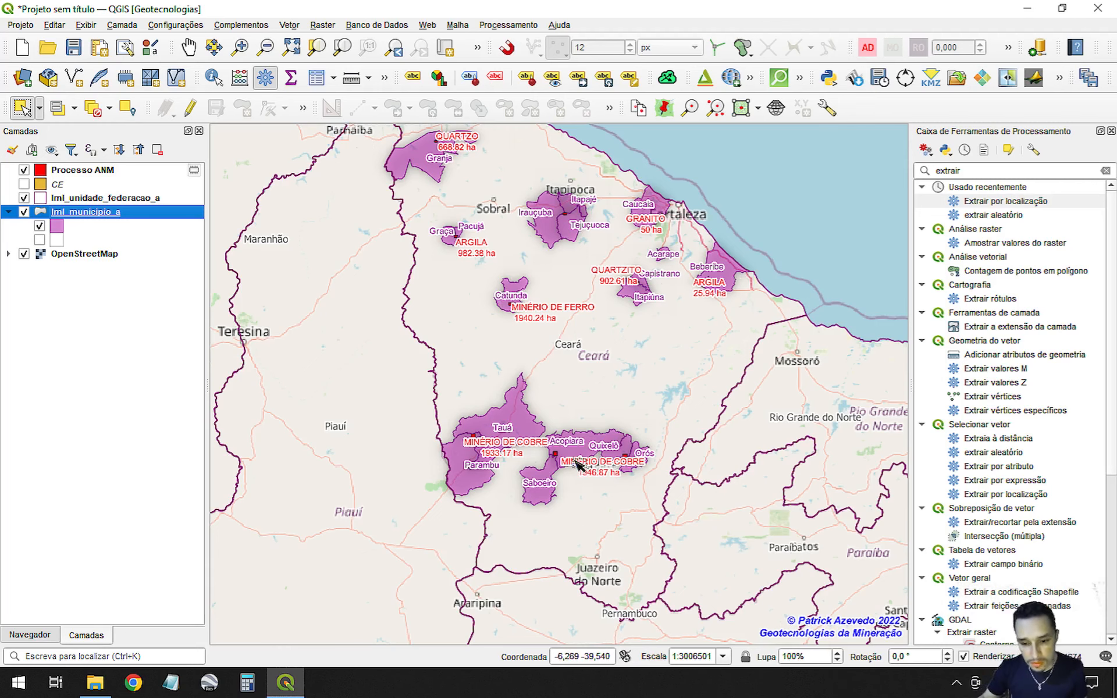
pyautogui.scroll(2, 553, 462)
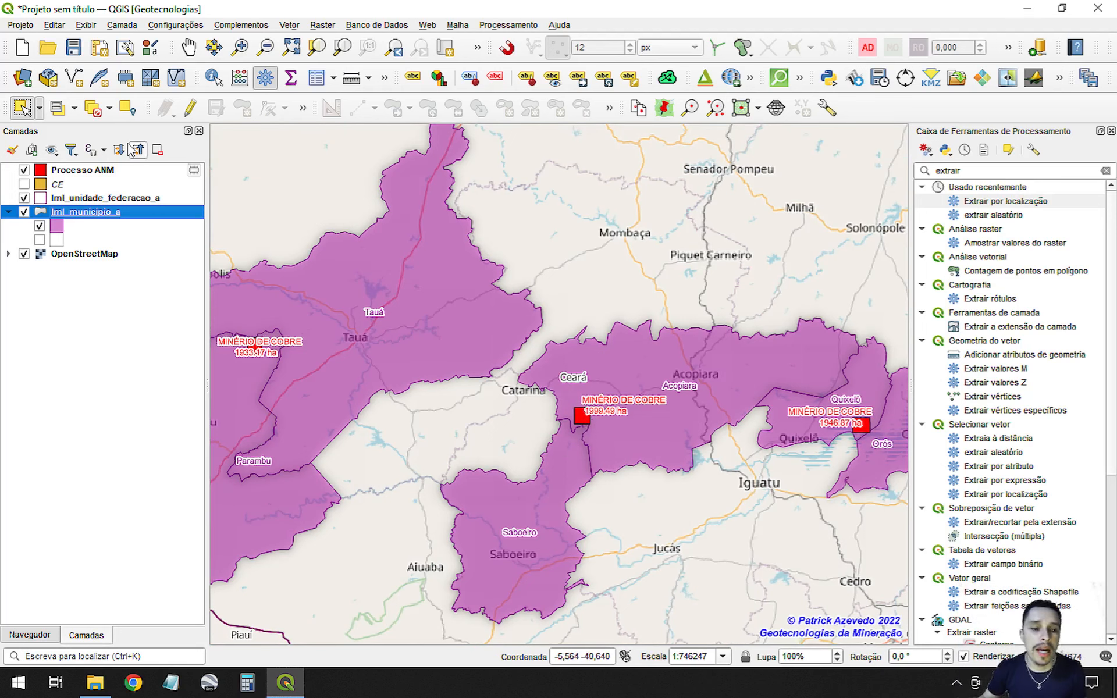
pyautogui.click(86, 169)
pyautogui.click(190, 107)
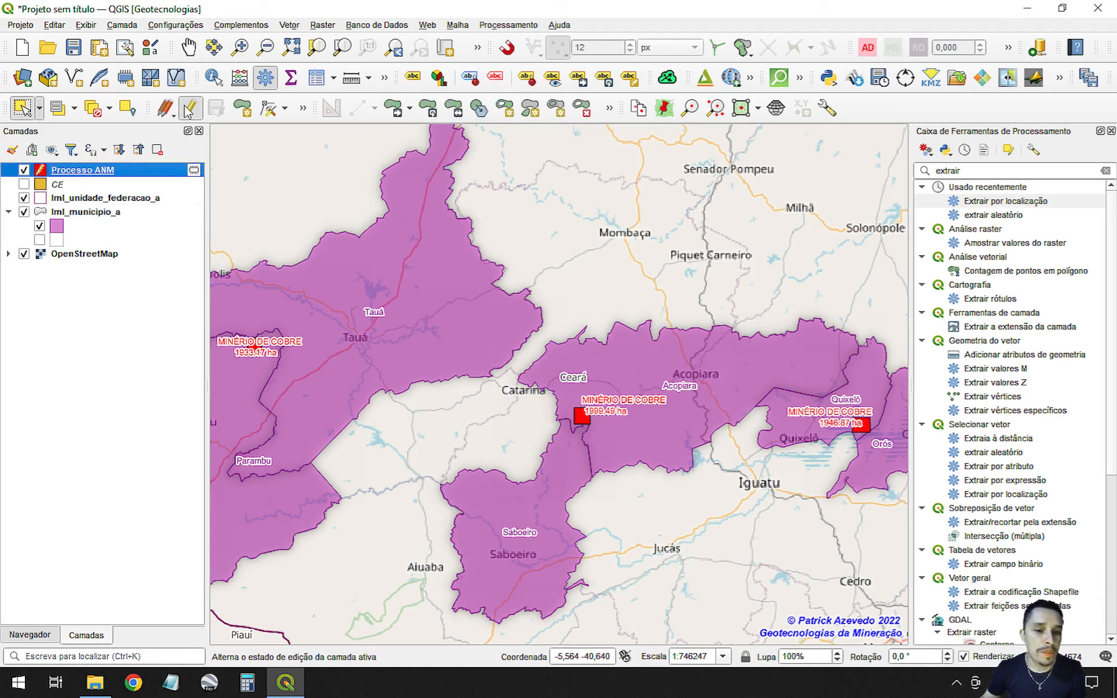
pyautogui.moveTo(510, 356); pyautogui.dragTo(651, 471)
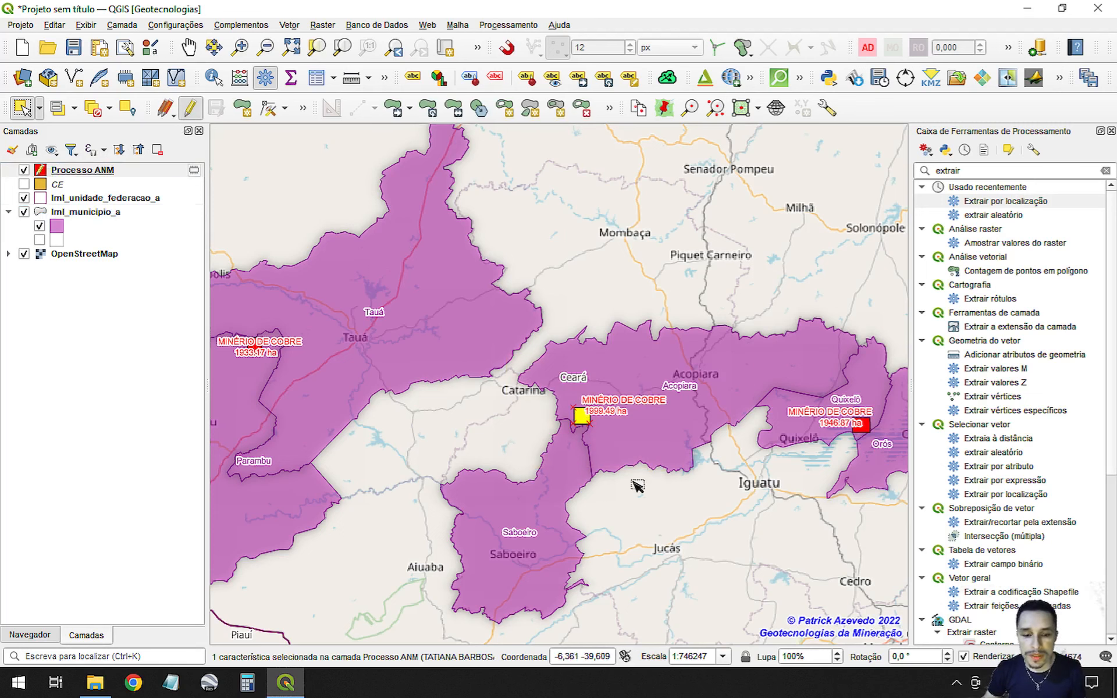
pyautogui.press('Delete')
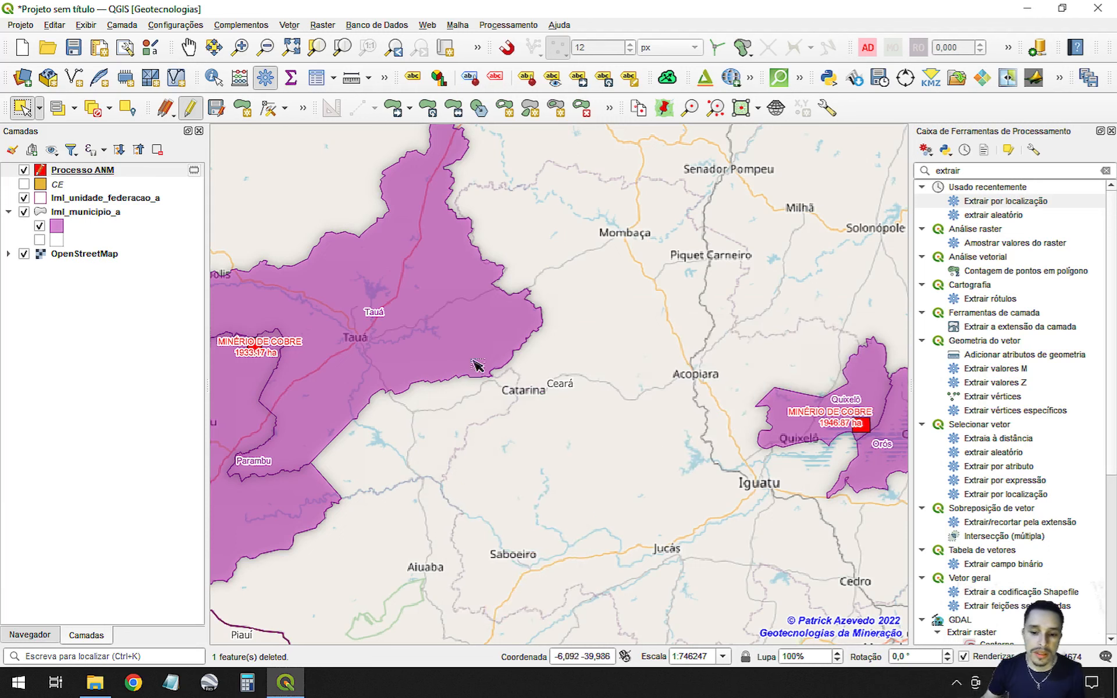
# Delete the MINÉRIO DE COBRE process polygon on the boundary between Tauá and Parambu.
pyautogui.scroll(-1, 607, 396)
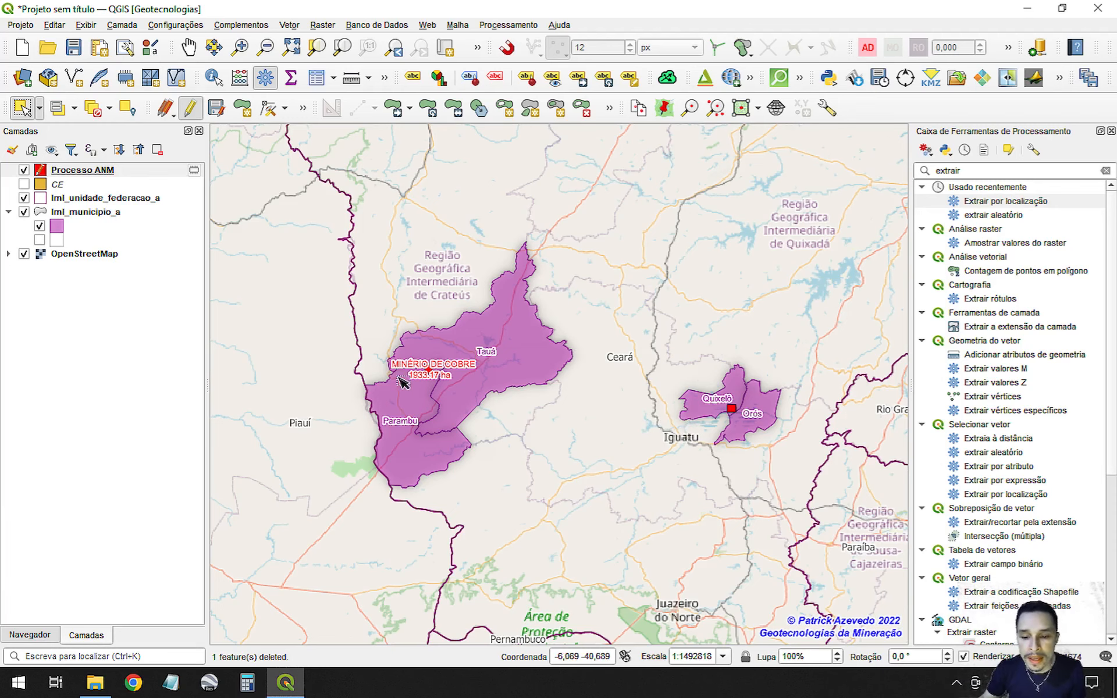
pyautogui.scroll(2, 399, 379)
pyautogui.moveTo(451, 266); pyautogui.dragTo(634, 435)
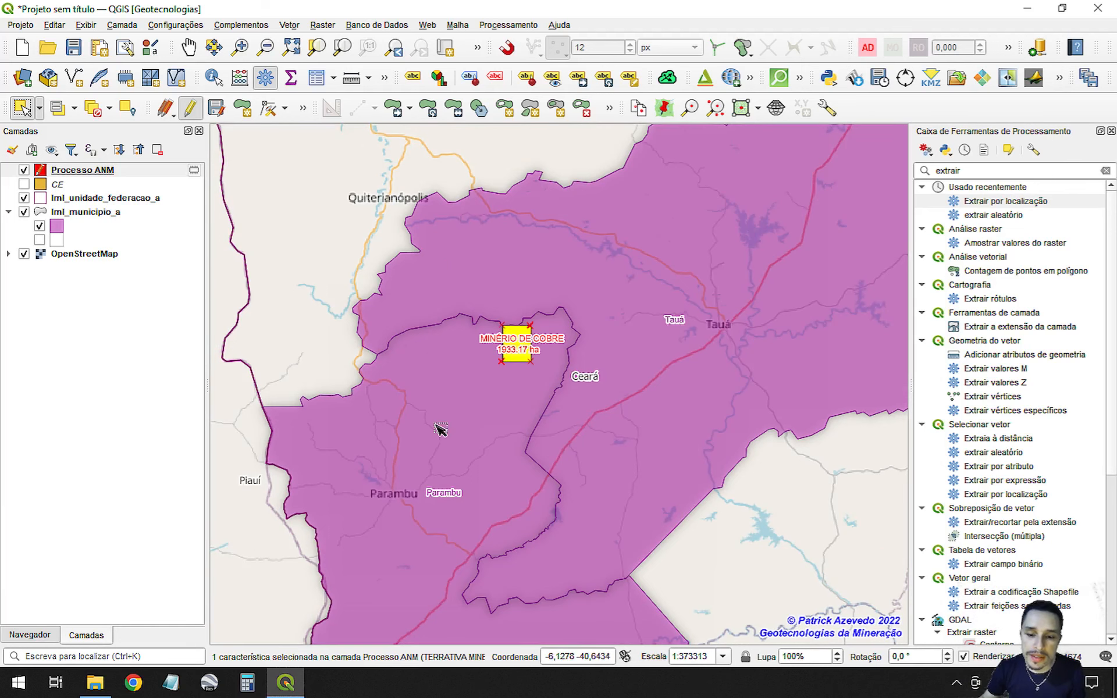
pyautogui.press('Delete')
# Make CE the active layer and turn on its visibility over the Ceará municipalities.
pyautogui.scroll(-4, 501, 412)
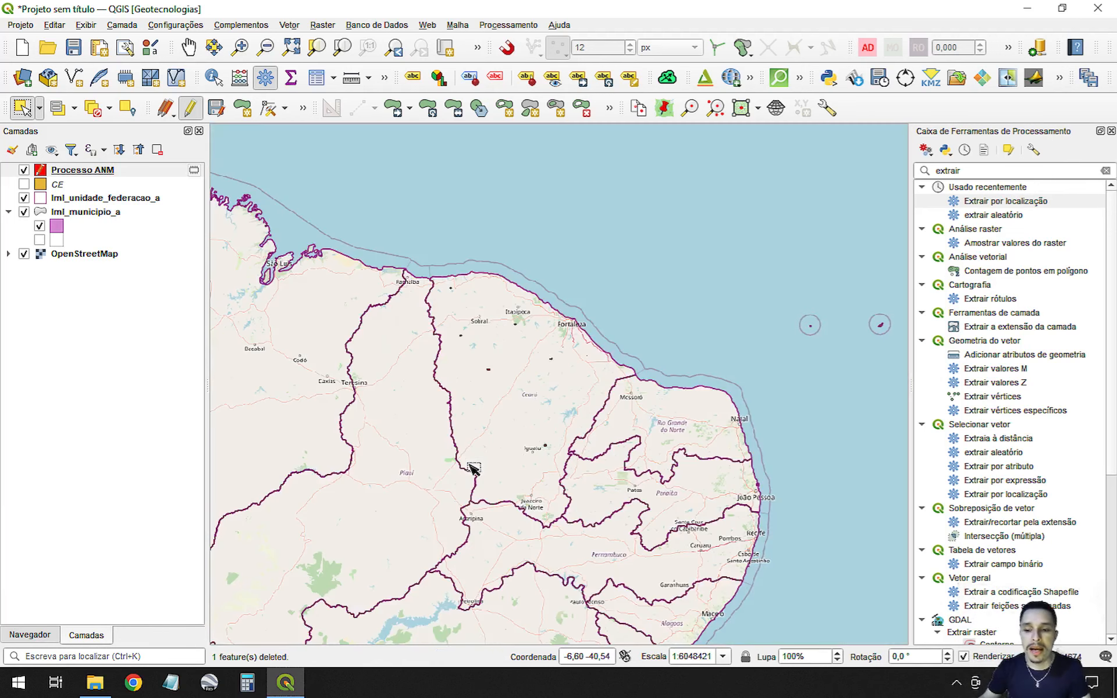
pyautogui.scroll(2, 517, 402)
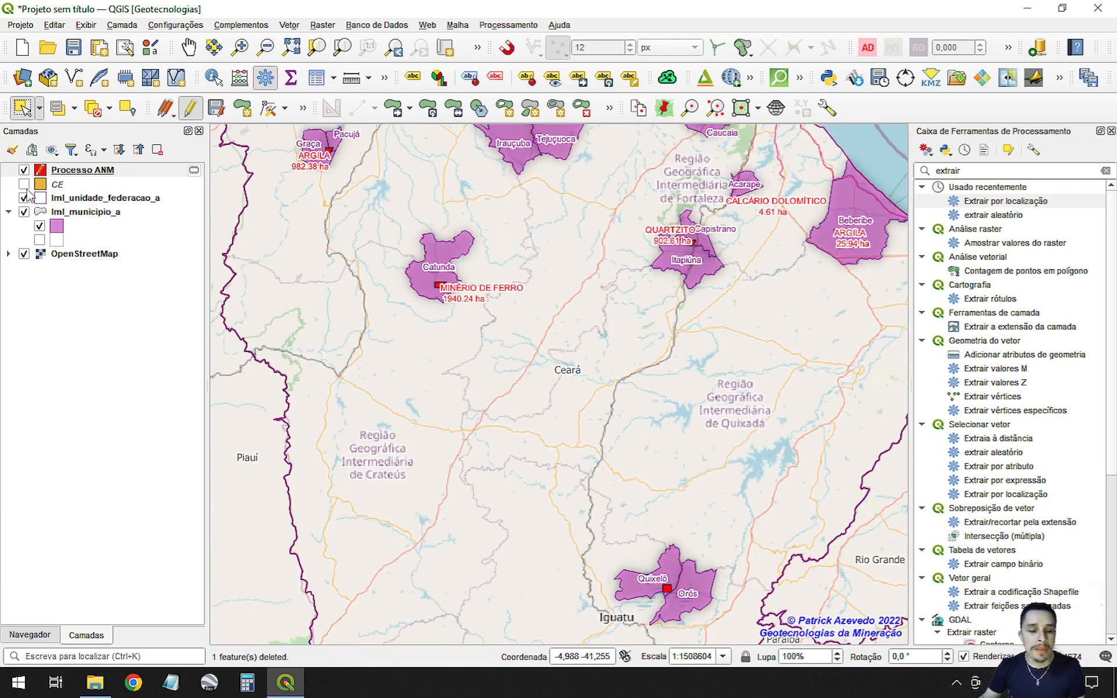
pyautogui.click(53, 185)
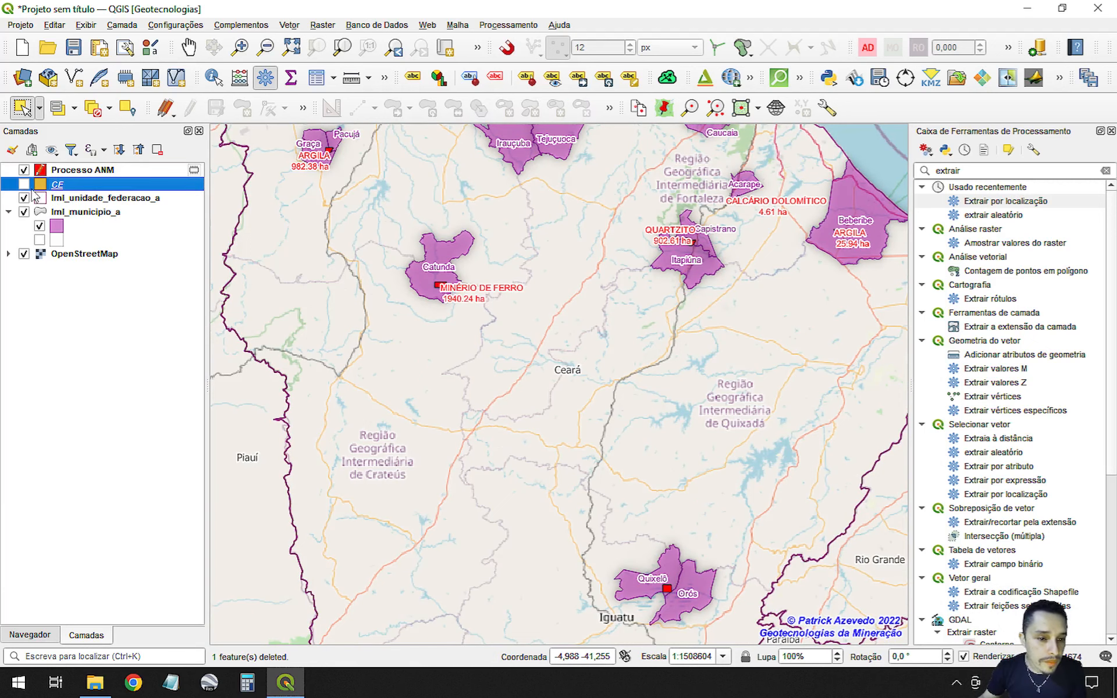
pyautogui.click(24, 185)
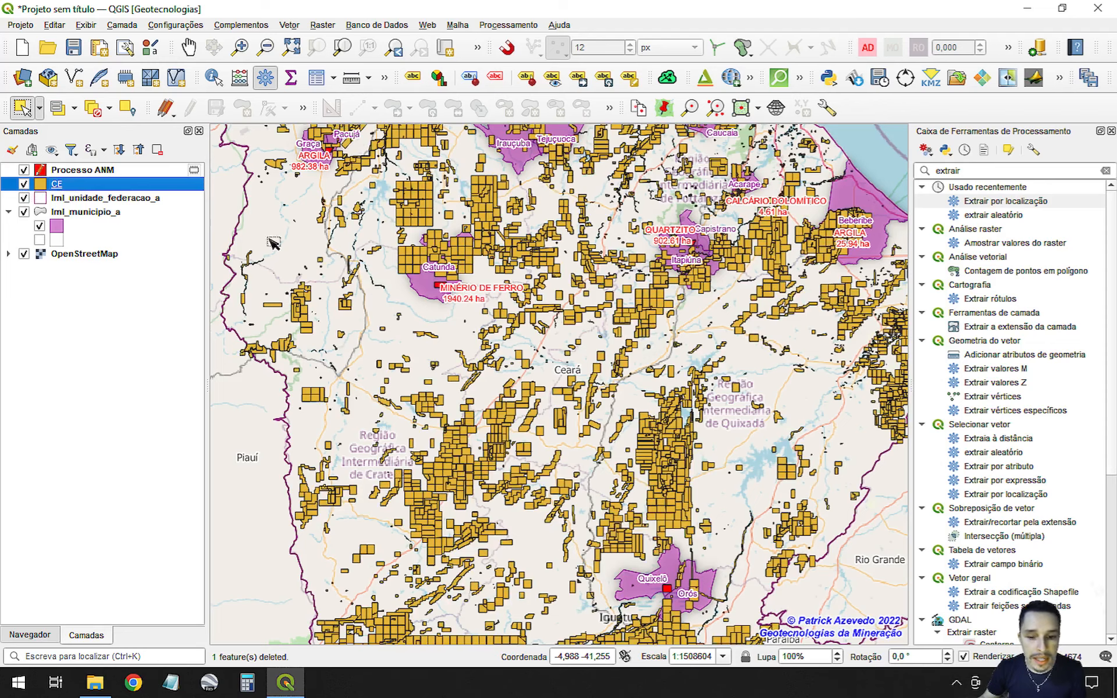
pyautogui.scroll(2, 384, 376)
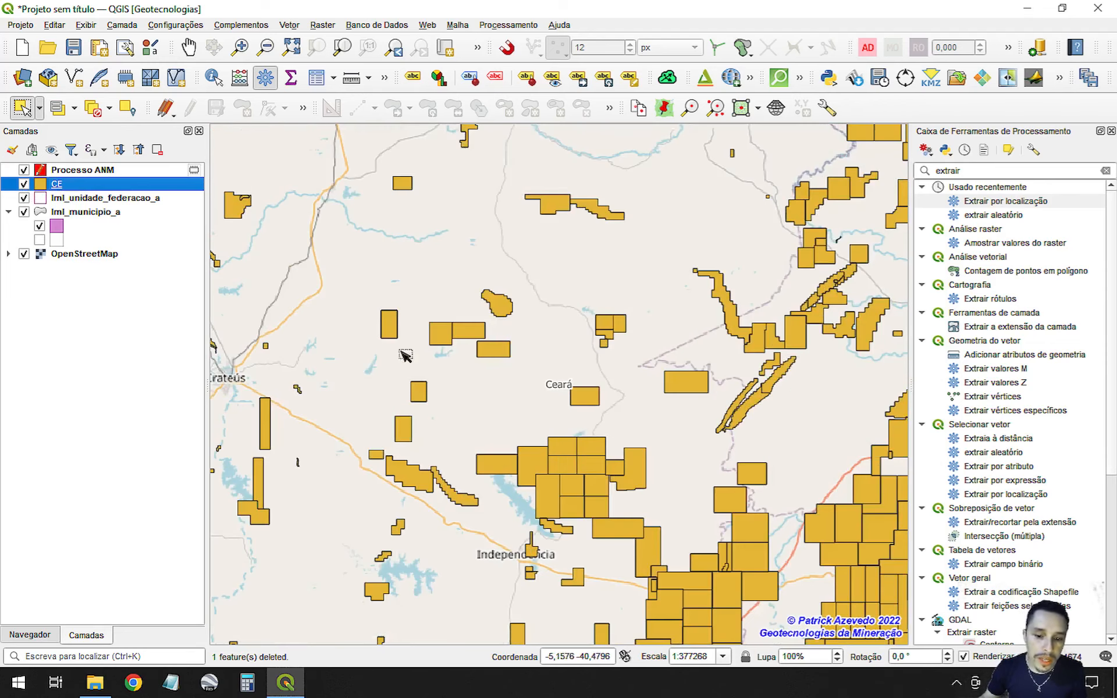
pyautogui.moveTo(356, 273); pyautogui.dragTo(430, 367)
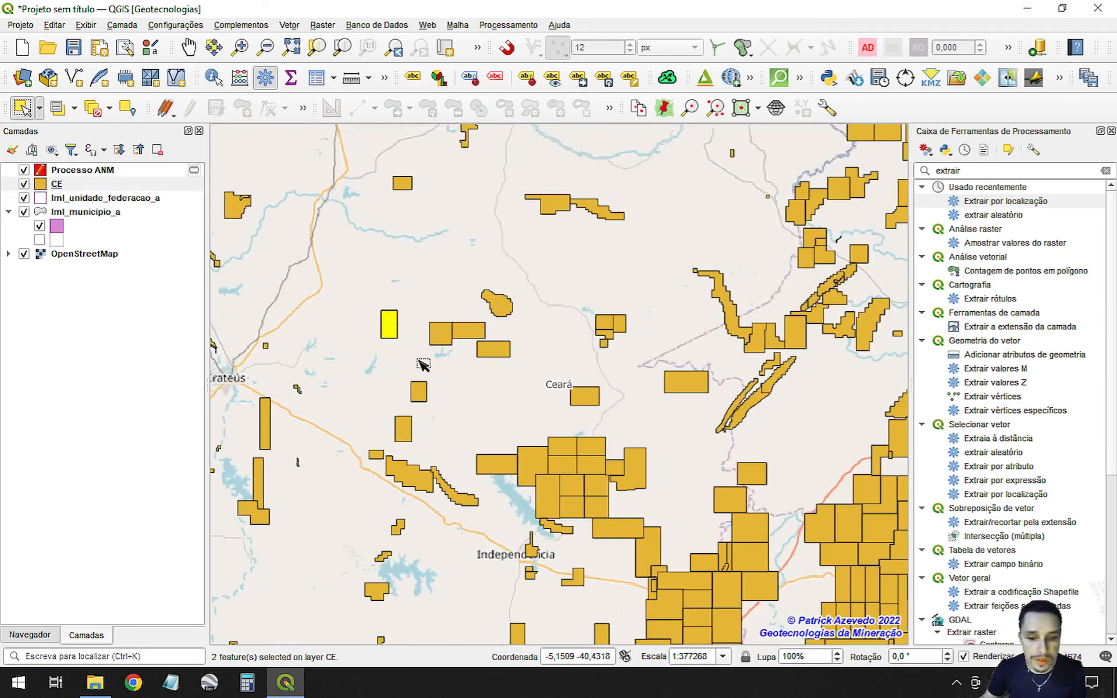
pyautogui.scroll(-1, 375, 279)
pyautogui.scroll(-1, 399, 291)
# Select a square CE process east of BR-020 and add a small rectangular one farther west to the selection.
pyautogui.scroll(2, 505, 315)
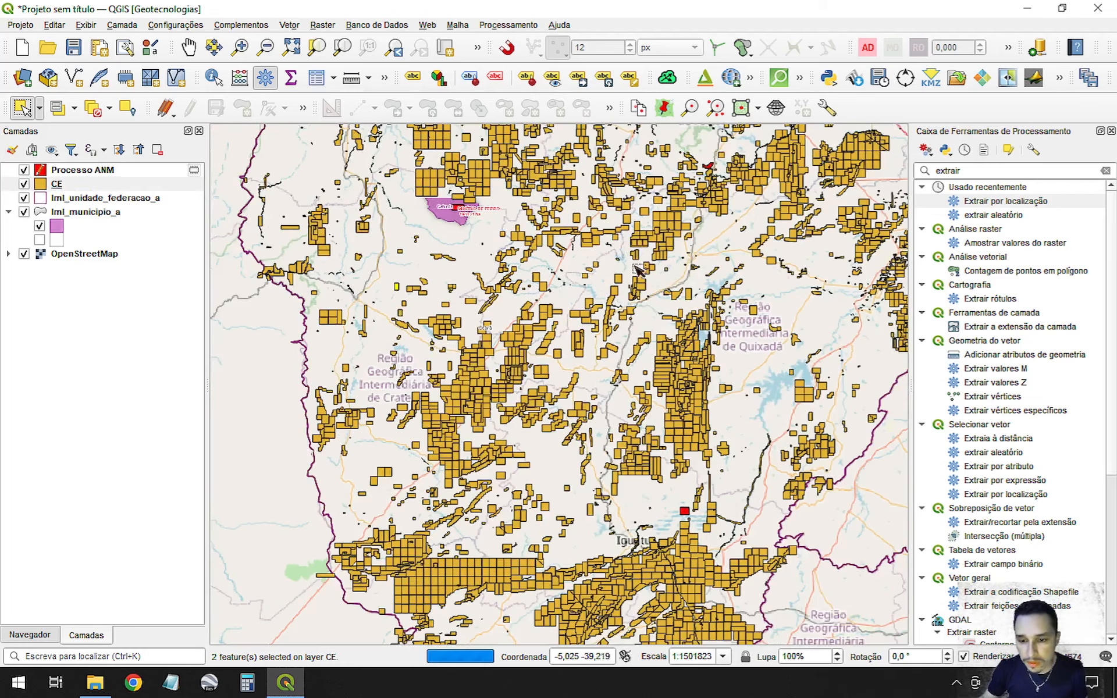
pyautogui.scroll(1, 505, 314)
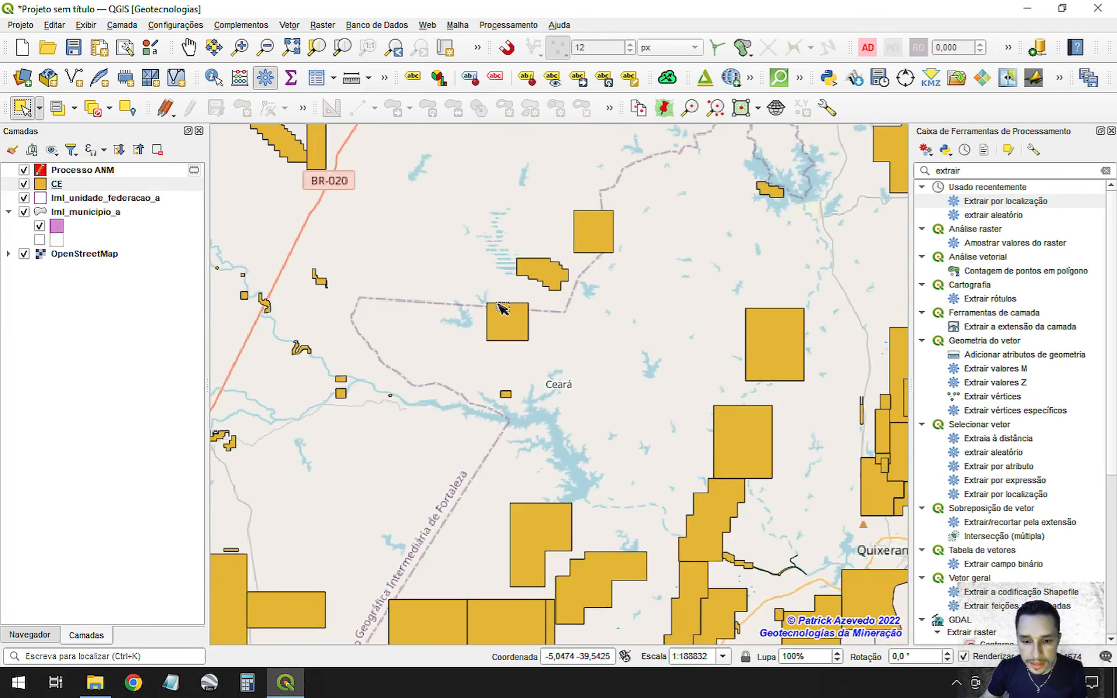
pyautogui.moveTo(470, 297); pyautogui.dragTo(541, 362)
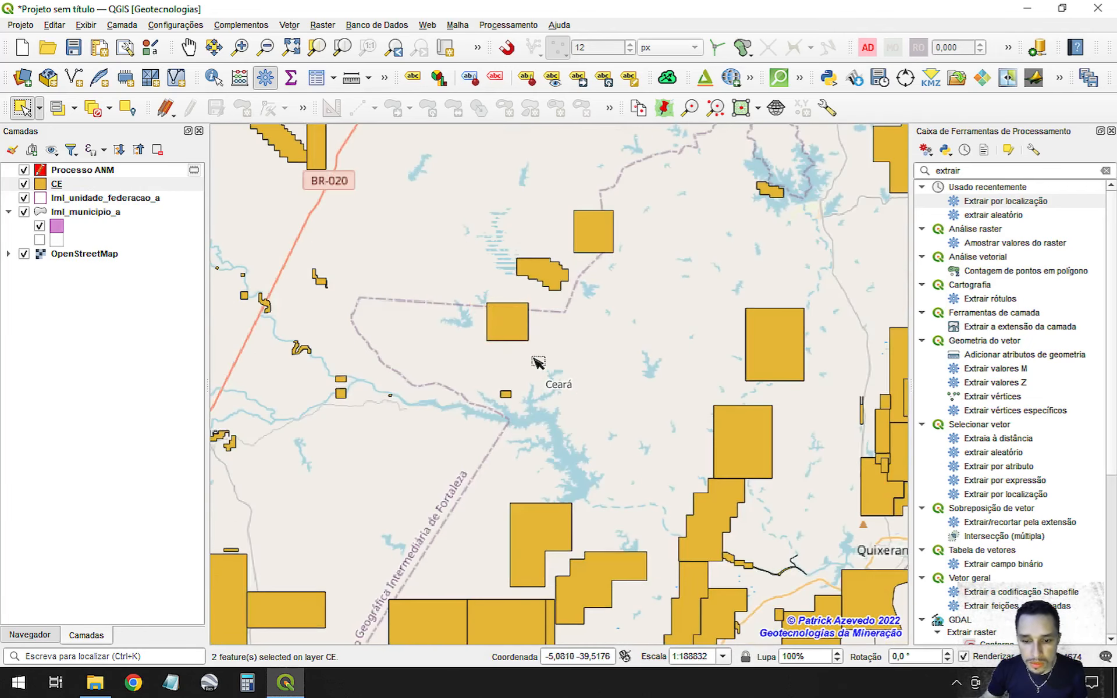
pyautogui.click(512, 321)
pyautogui.scroll(-3, 549, 328)
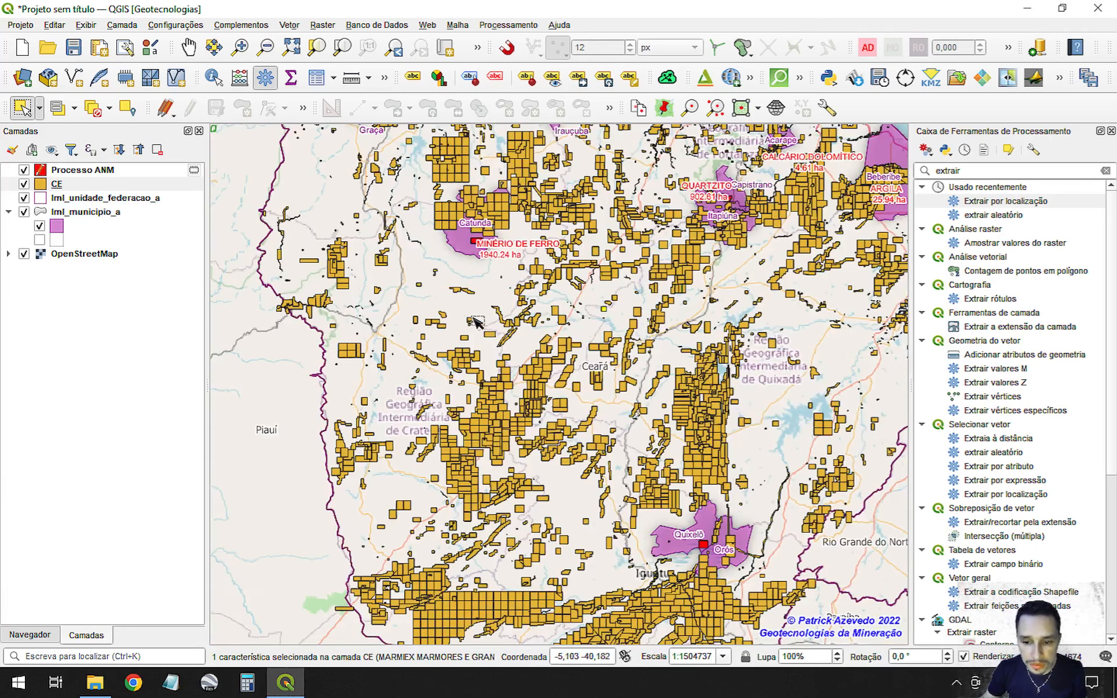
pyautogui.scroll(2, 428, 321)
pyautogui.keyDown('shift'); pyautogui.click(282, 193); pyautogui.keyUp('shift')
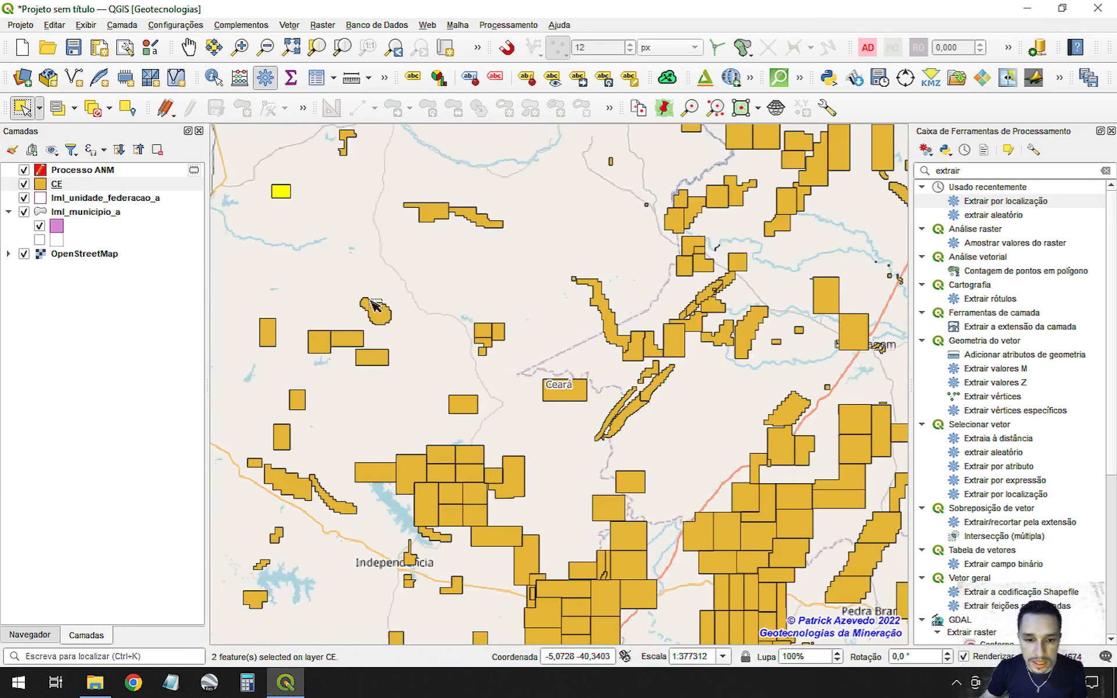
# Extend the CE selection with more process polygons in the eastern part of Ceará.
pyautogui.scroll(-2, 361, 275)
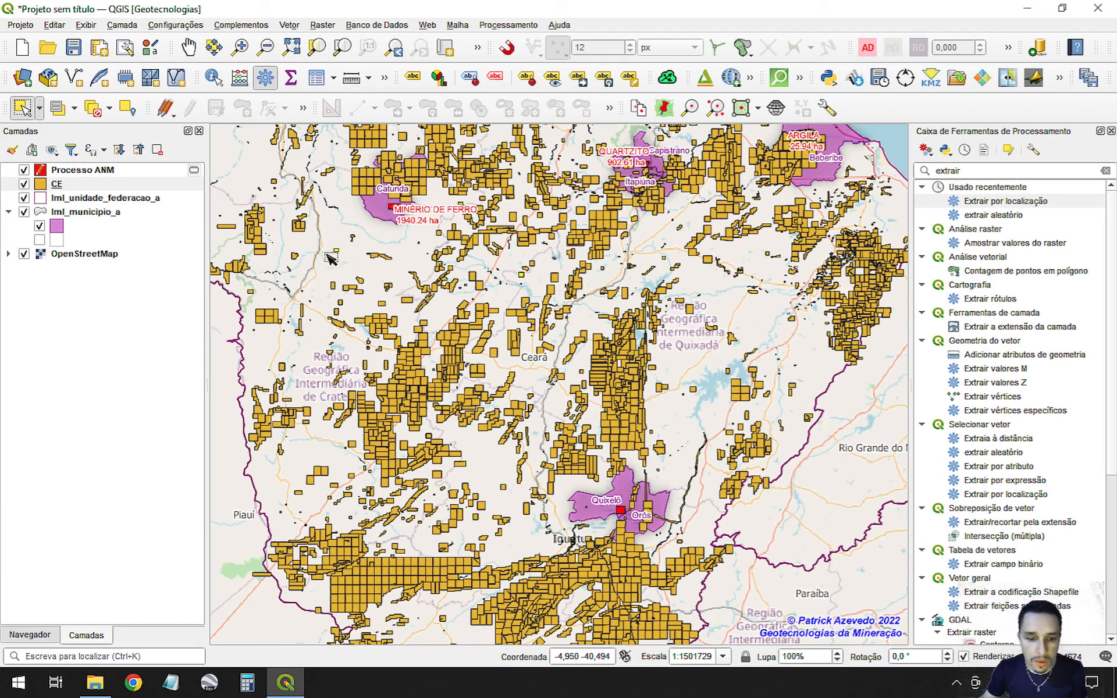
pyautogui.scroll(1, 336, 254)
pyautogui.scroll(1, 335, 250)
pyautogui.scroll(-2, 319, 248)
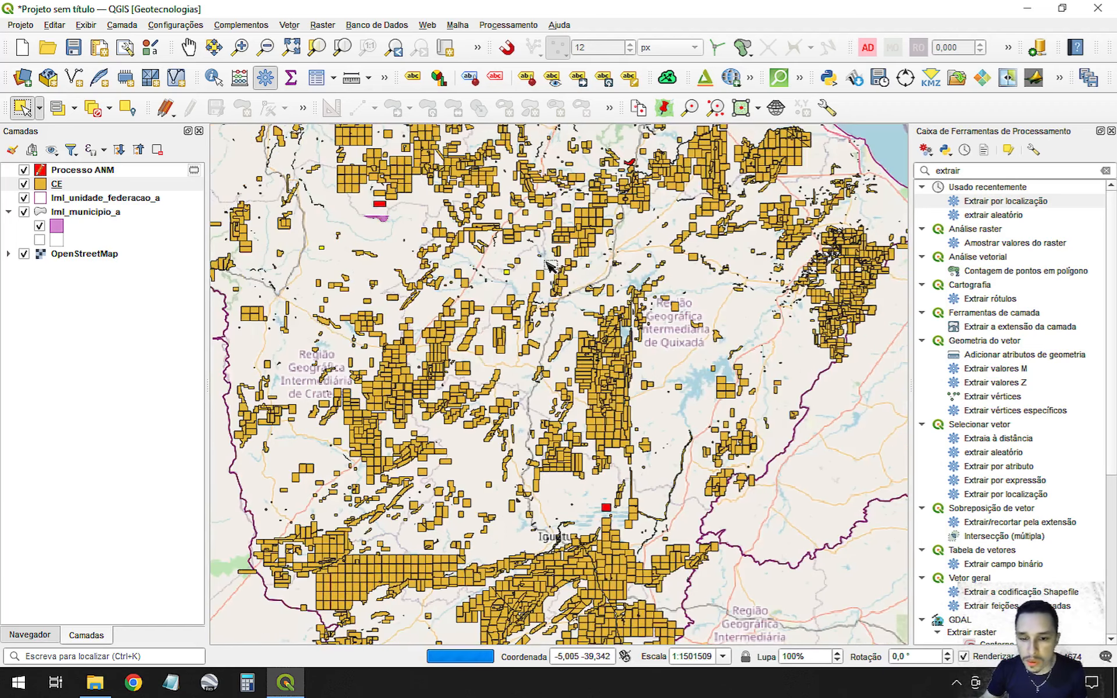
pyautogui.scroll(2, 515, 269)
pyautogui.scroll(-2, 509, 289)
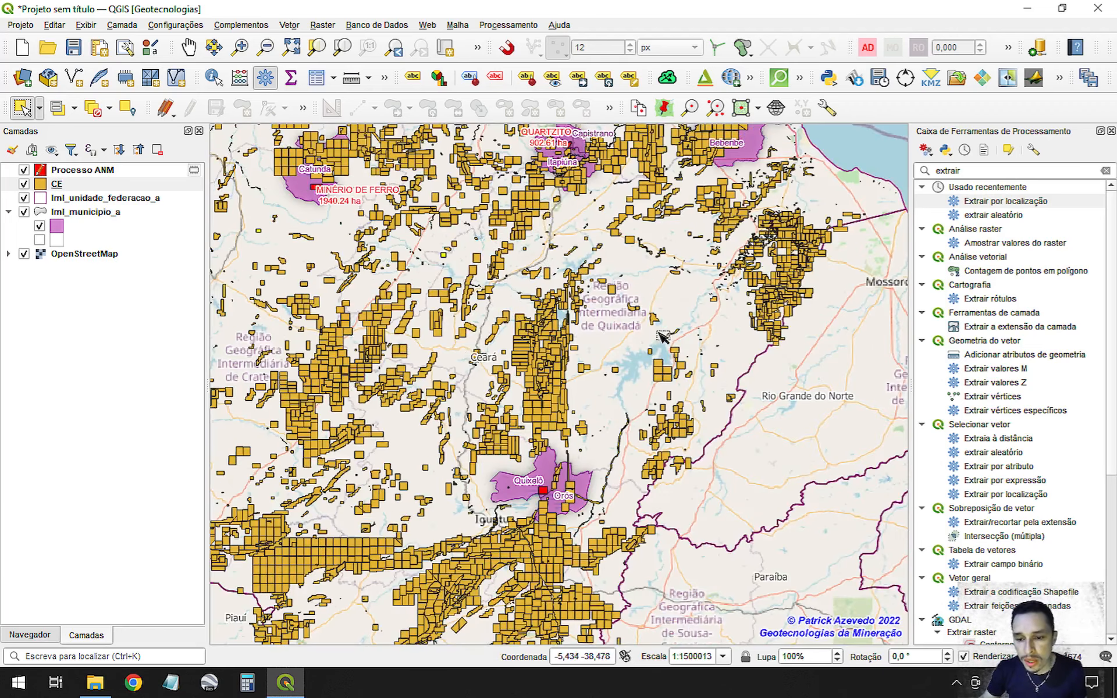
pyautogui.scroll(2, 661, 329)
pyautogui.scroll(1, 660, 328)
pyautogui.moveTo(414, 285); pyautogui.dragTo(362, 185)
pyautogui.scroll(-3, 698, 220)
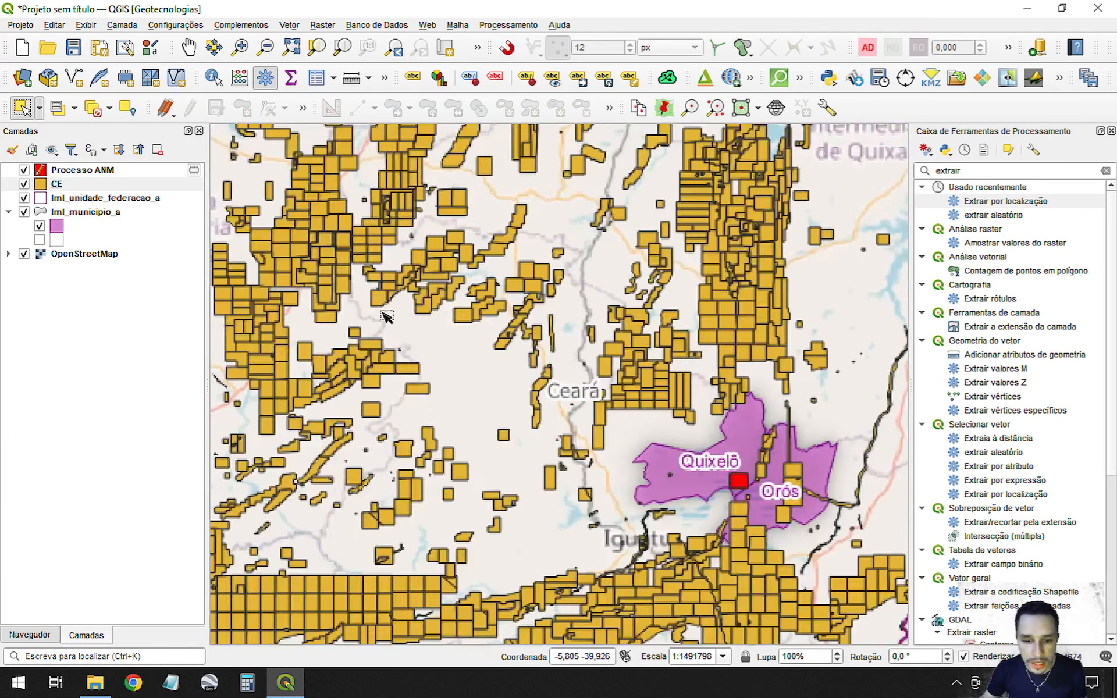
# Add the L-shaped process polygon west of Mombaça to the CE selection and copy the selected features.
pyautogui.scroll(2, 383, 313)
pyautogui.moveTo(544, 336); pyautogui.dragTo(508, 302)
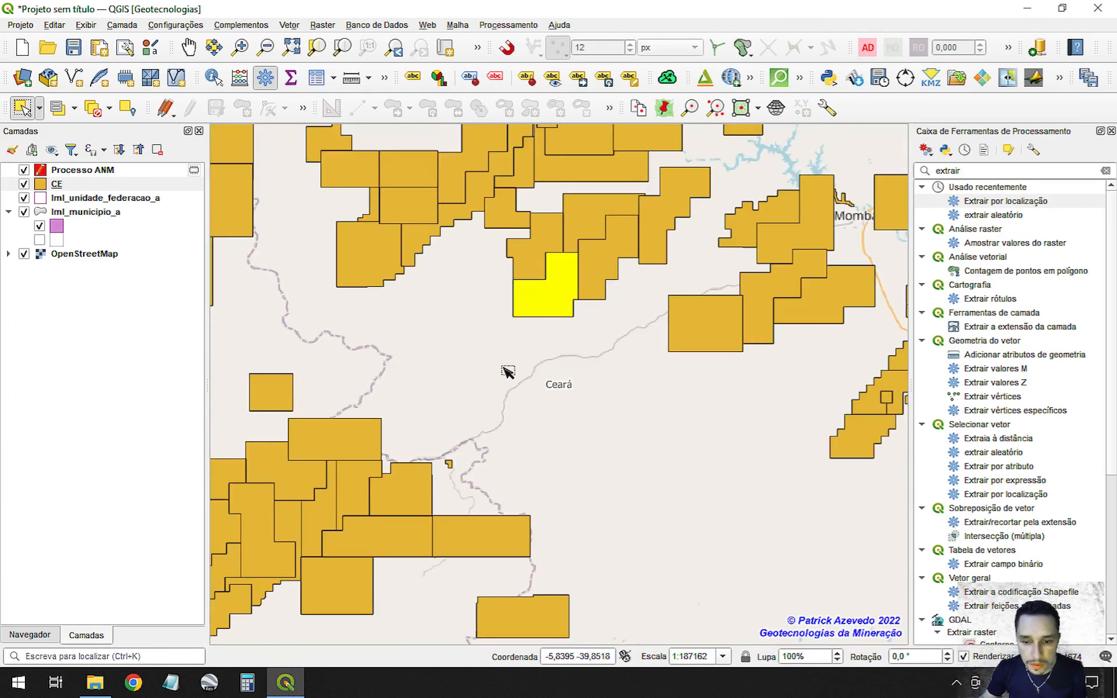
pyautogui.scroll(-2, 517, 372)
pyautogui.scroll(-1, 522, 375)
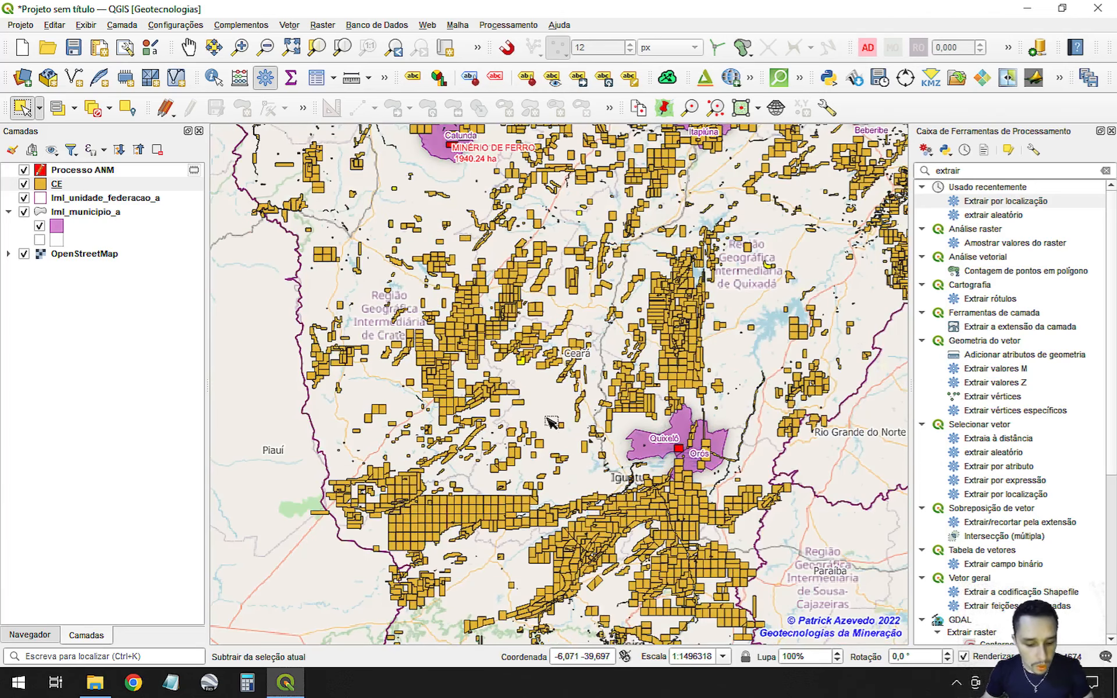
# Paste the copied CE process polygons into the Processo ANM layer and dismiss the paste notice.
pyautogui.click(85, 169)
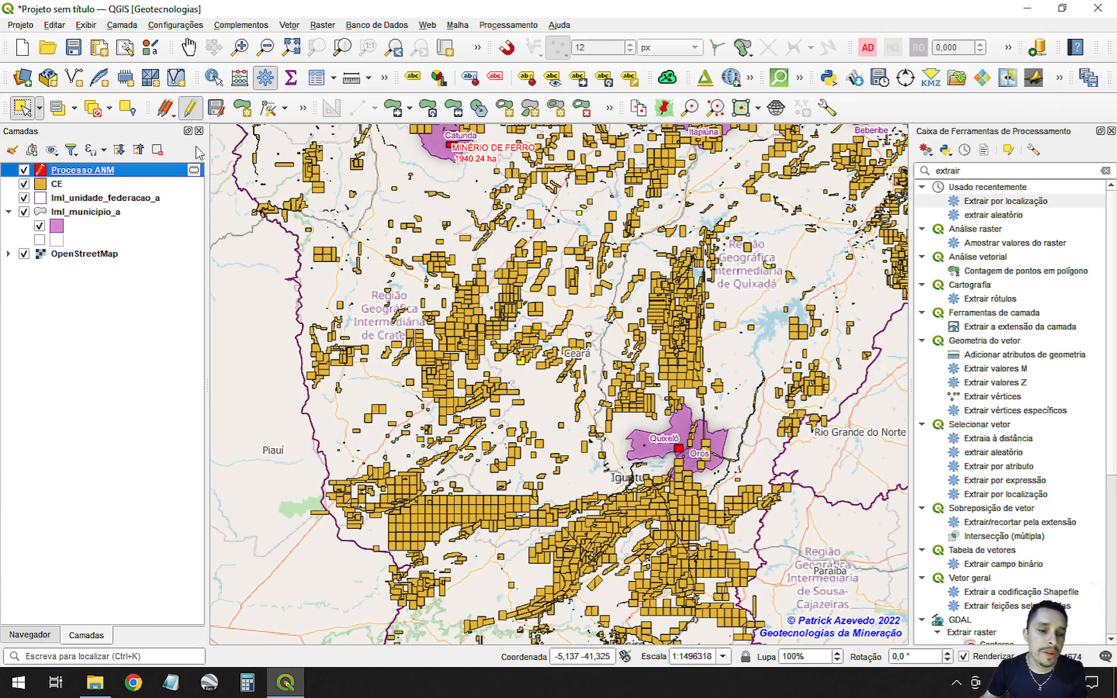
pyautogui.hotkey('ctrl', 'v')
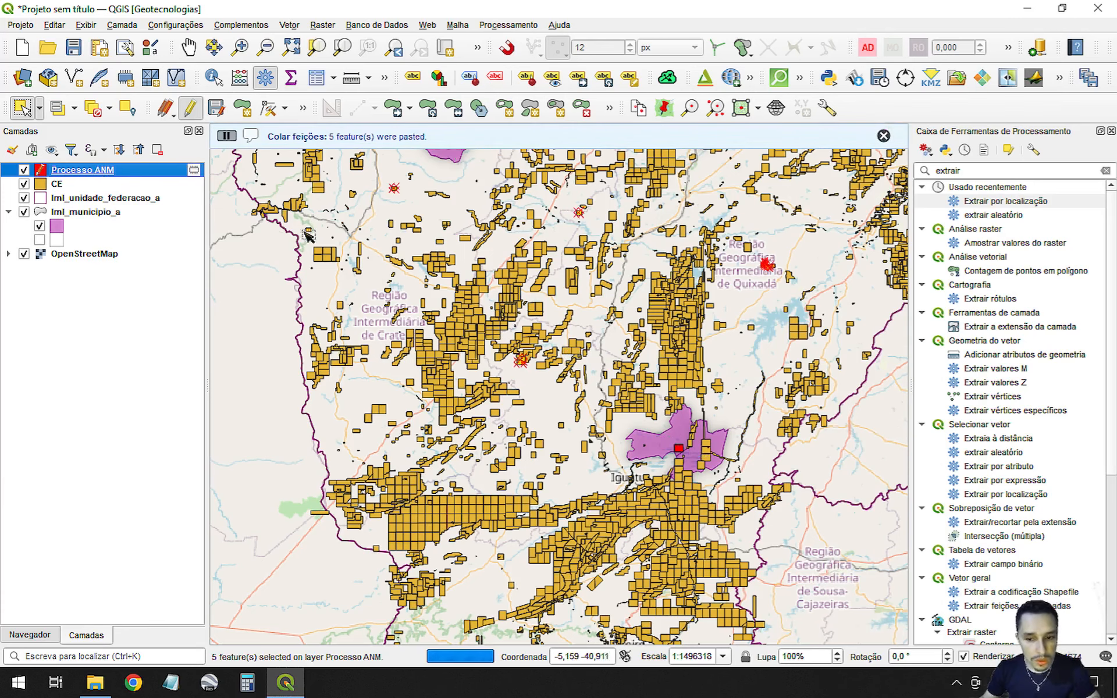
pyautogui.click(883, 136)
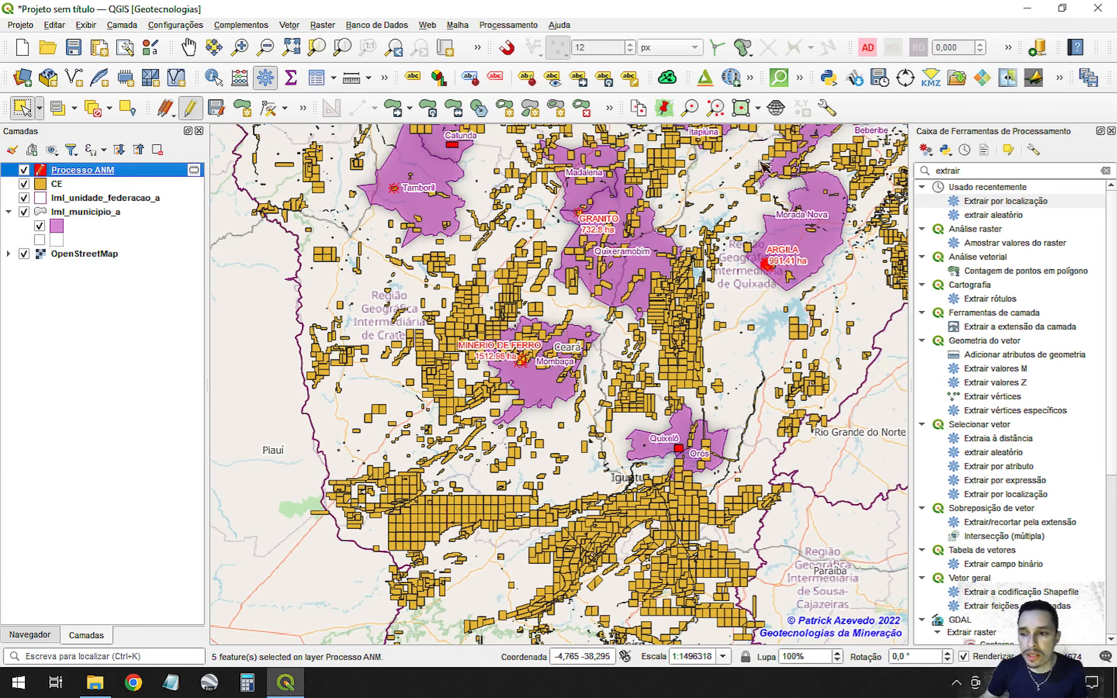
# Hide the CE layer, save and end the Processo ANM edits, and clear the feature selection.
pyautogui.click(23, 184)
pyautogui.click(216, 108)
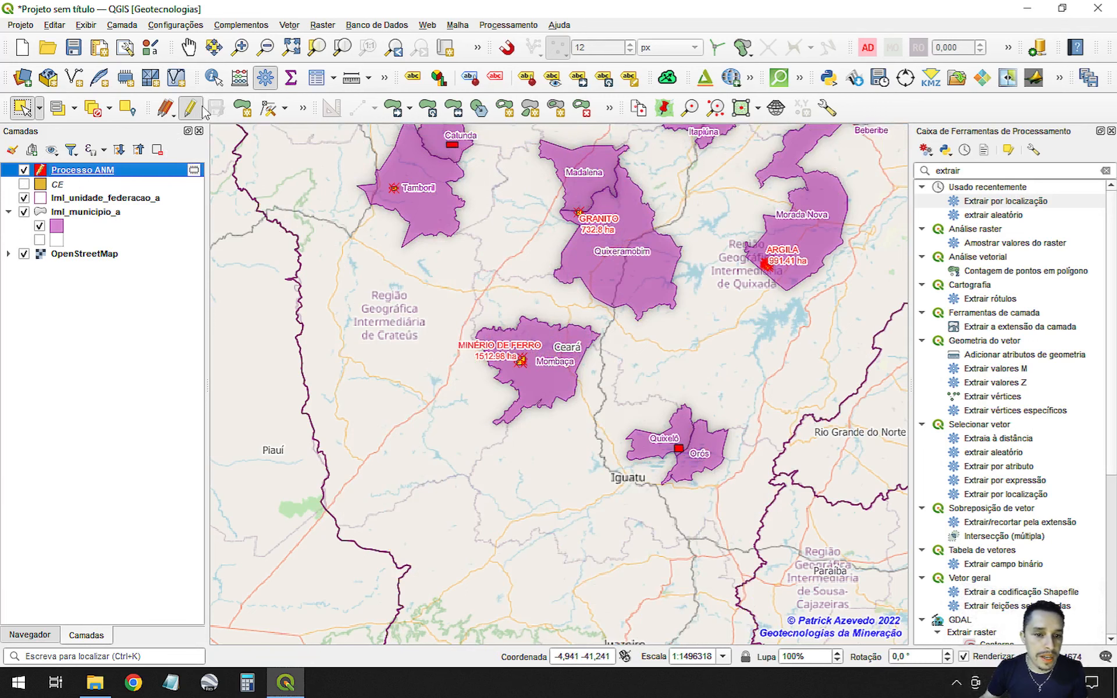
pyautogui.click(190, 108)
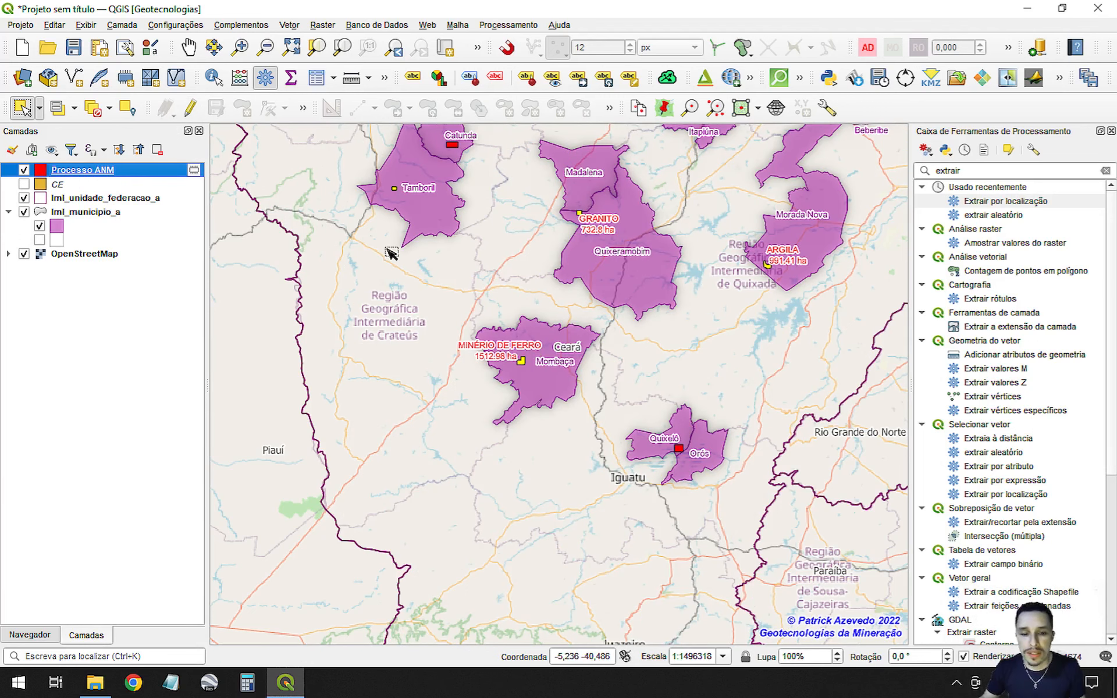
pyautogui.click(388, 249)
pyautogui.scroll(-1, 442, 317)
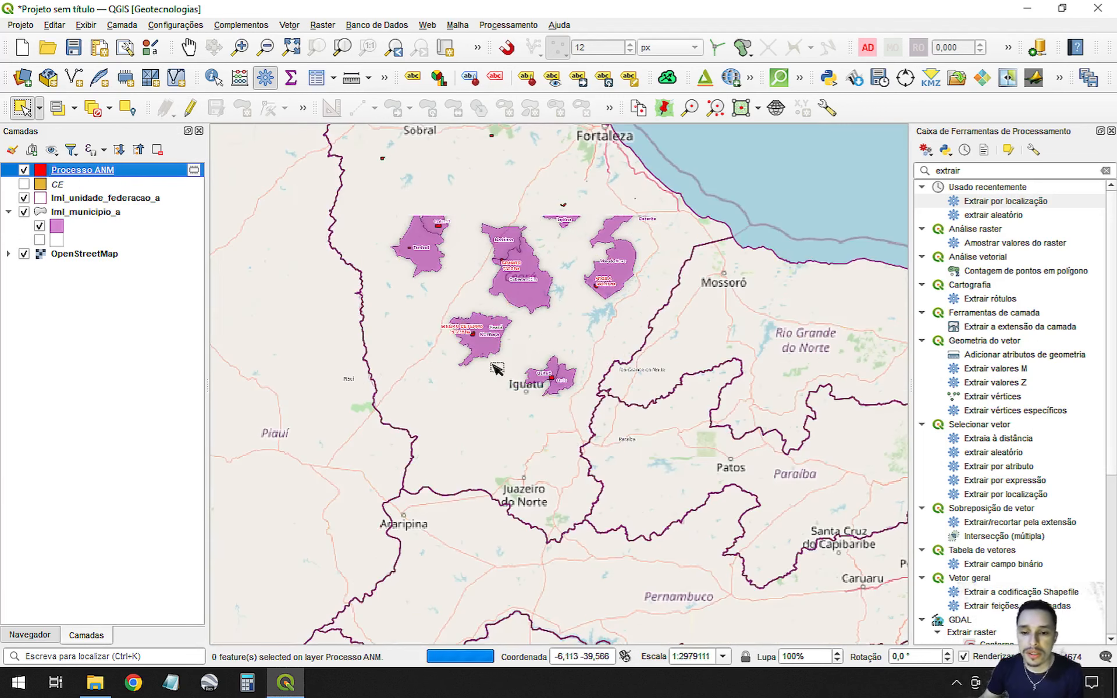
pyautogui.scroll(1, 526, 342)
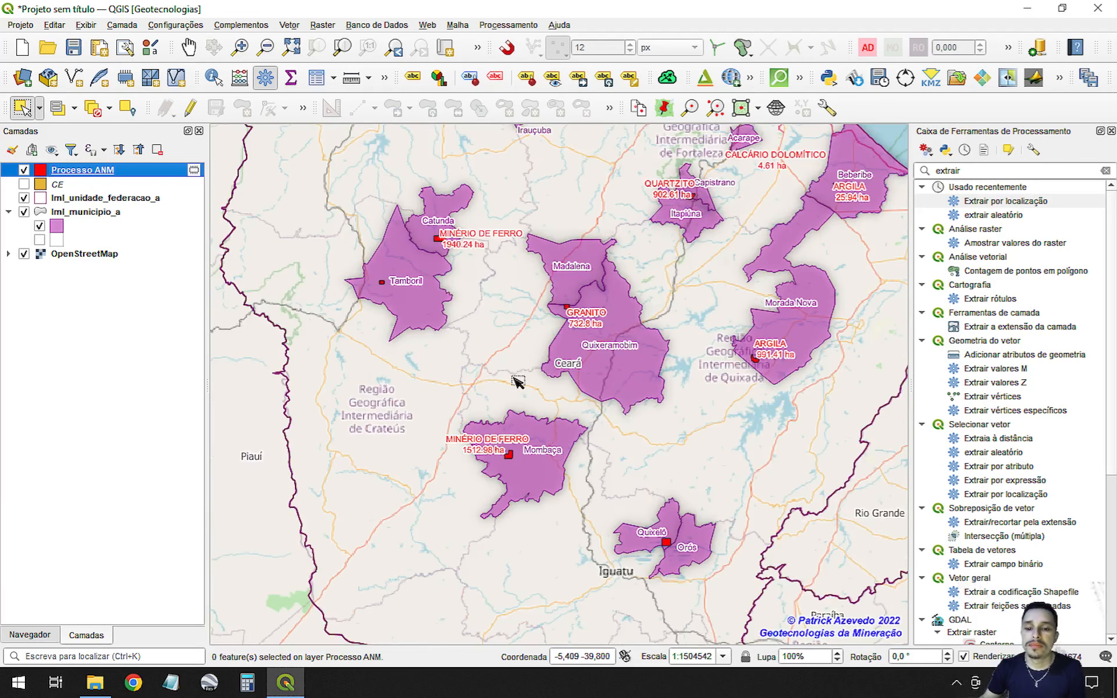
pyautogui.scroll(-2, 527, 435)
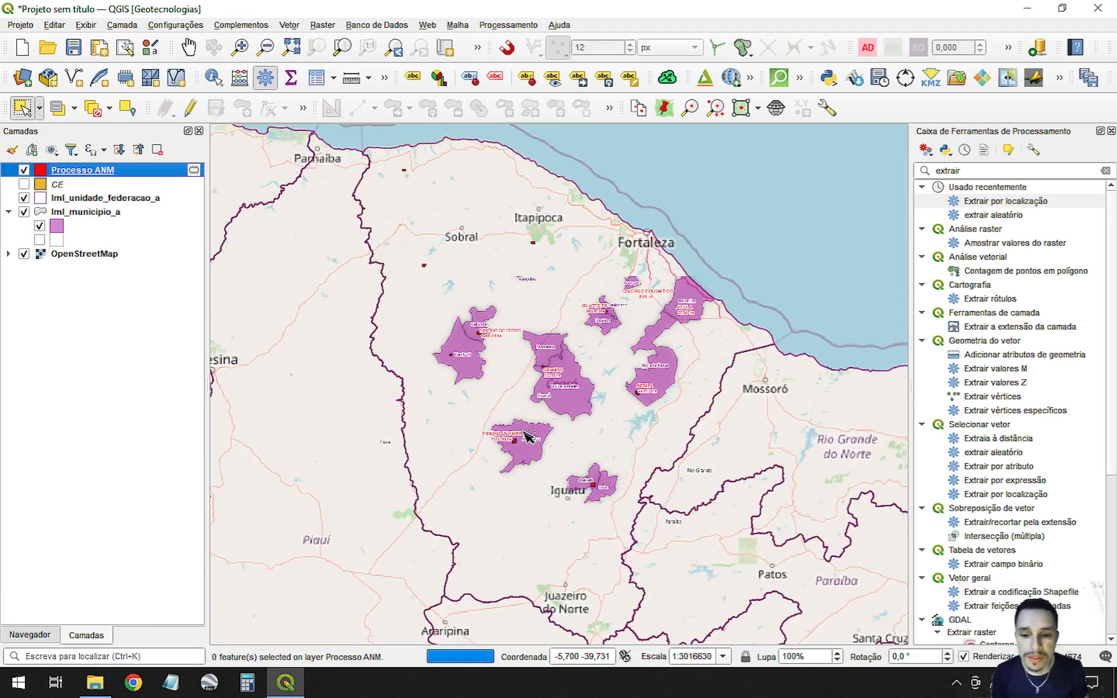